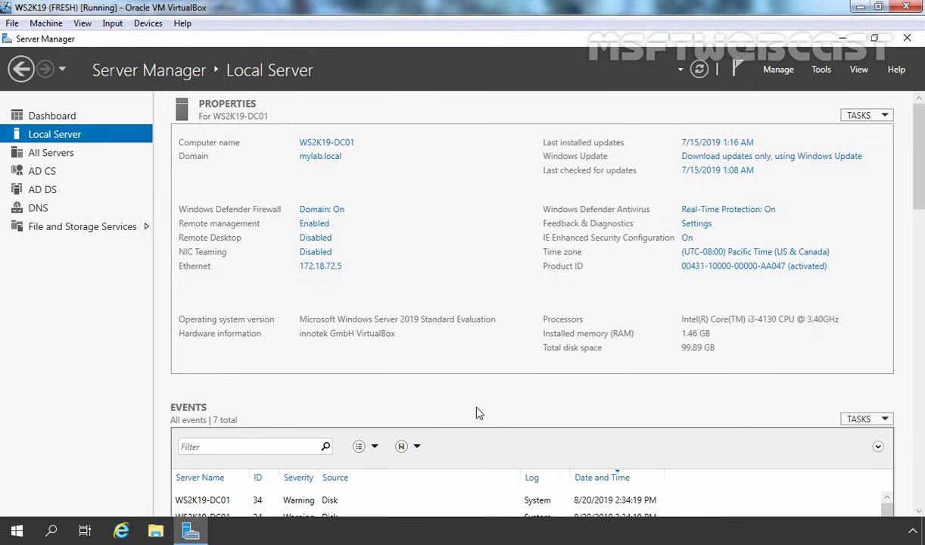
# - In Active Directory Users and Computers, create an organizational unit named TestServerAccounts inside TestOU, protected from accidental deletion
pyautogui.click(822, 69)
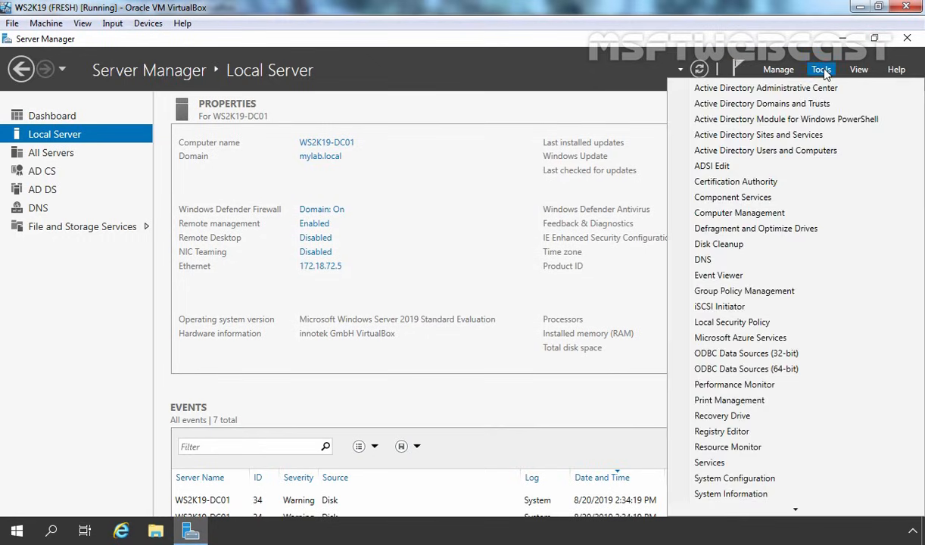
pyautogui.click(742, 151)
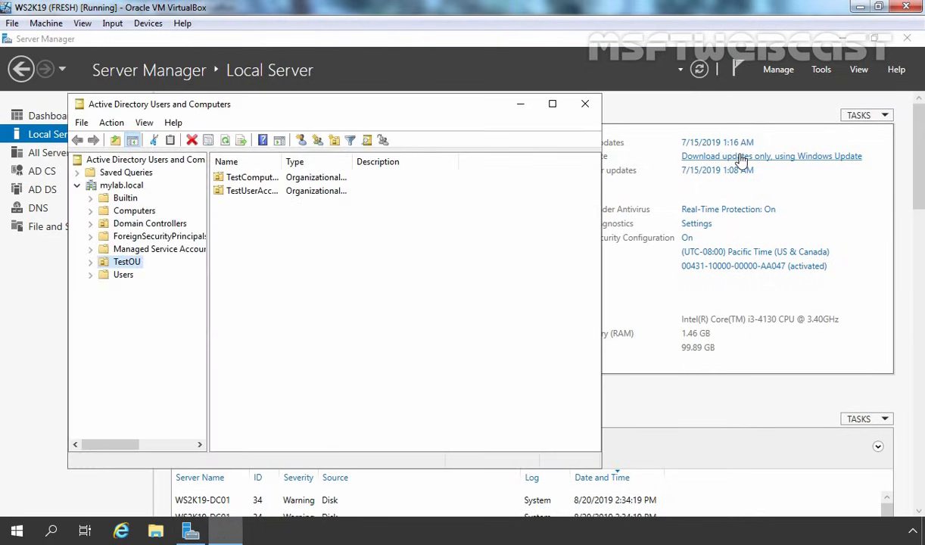
pyautogui.doubleClick(128, 263)
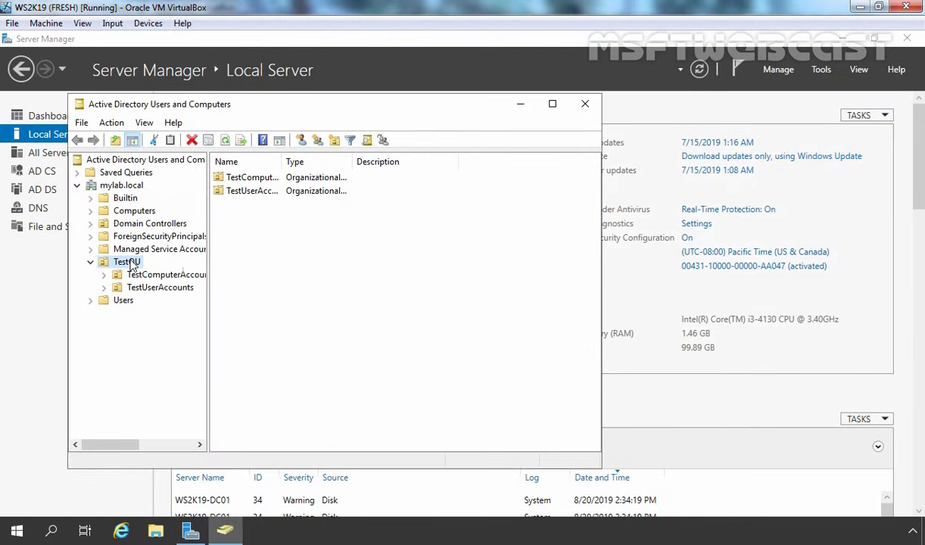
pyautogui.rightClick(131, 264)
pyautogui.moveTo(182, 321)
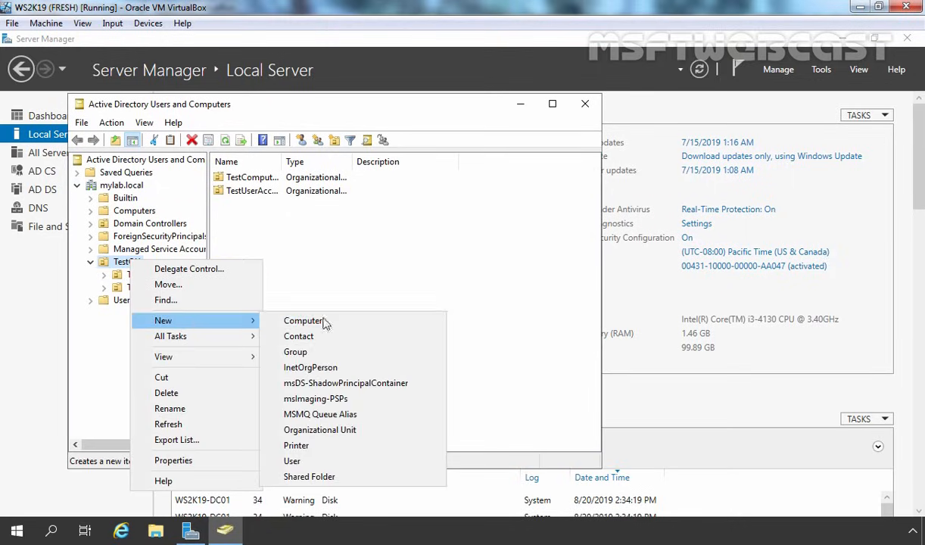
pyautogui.click(347, 432)
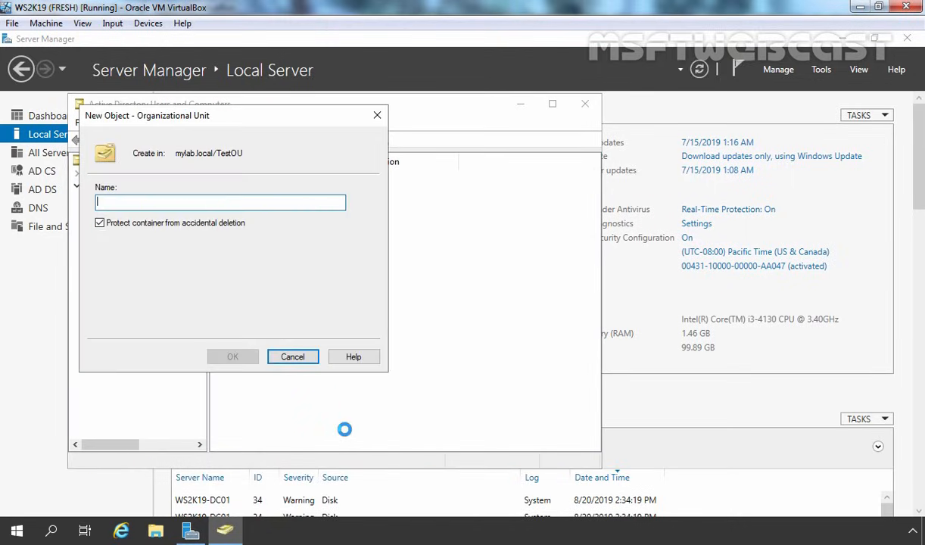
pyautogui.write('TestServerAccounts')
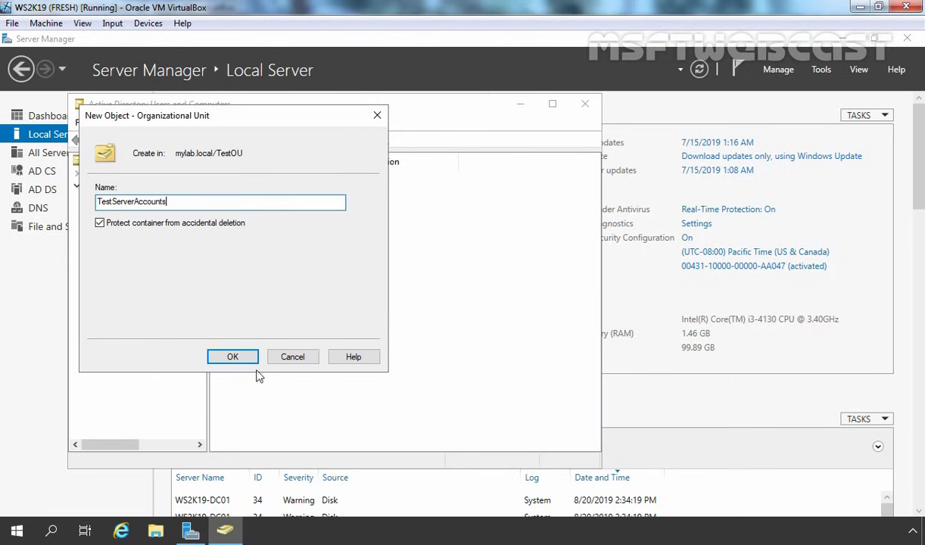
pyautogui.click(241, 362)
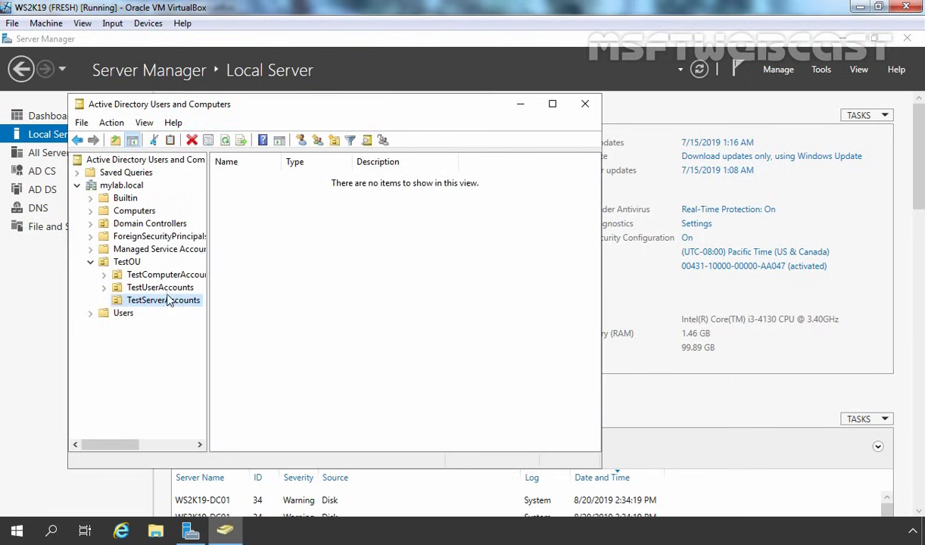
# - Move the computer WS2K19-SRV01 from the Computers container into TestOU's TestServerAccounts unit and check that unit's contents
pyautogui.click(129, 212)
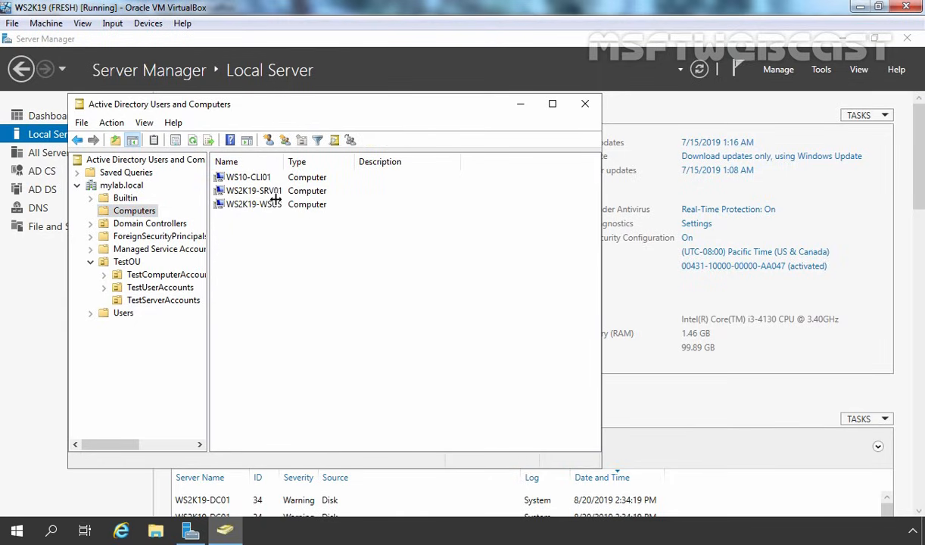
pyautogui.click(240, 193)
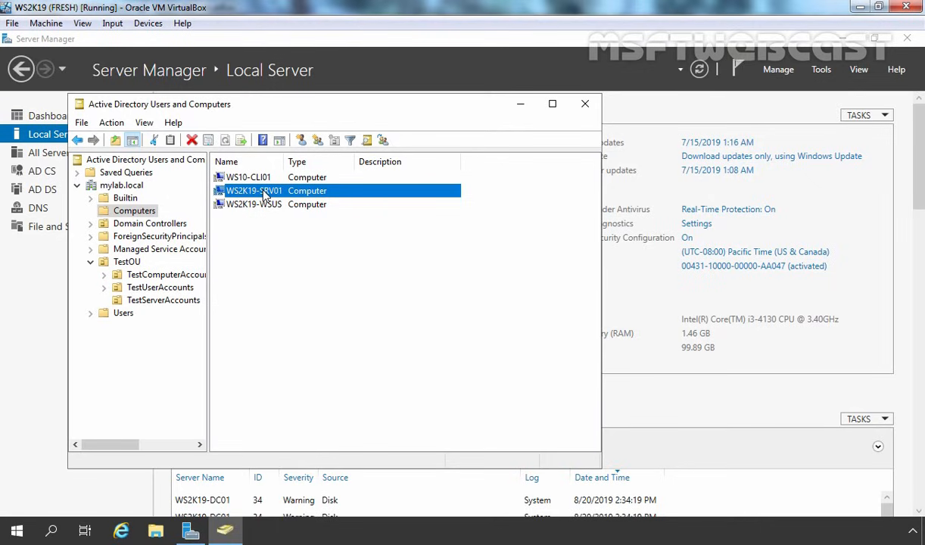
pyautogui.rightClick(265, 195)
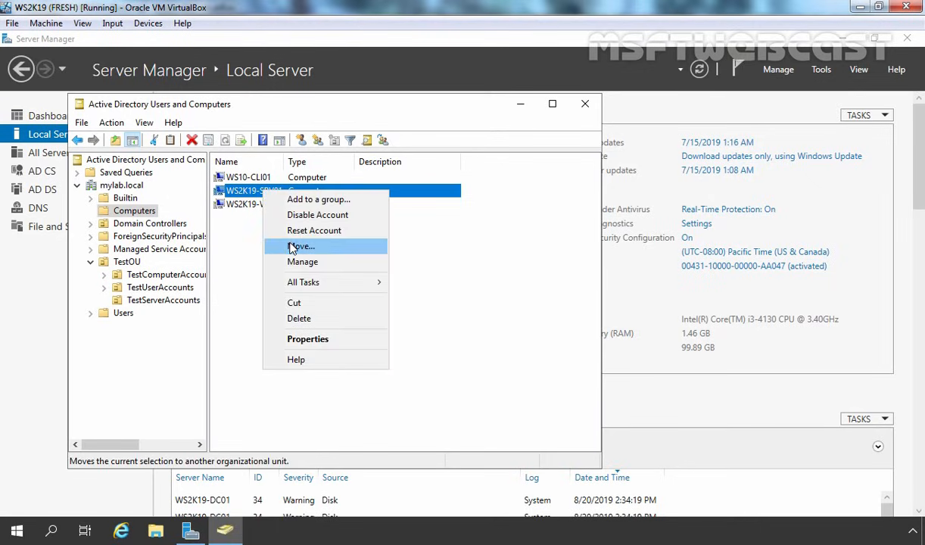
pyautogui.click(278, 242)
pyautogui.doubleClick(191, 271)
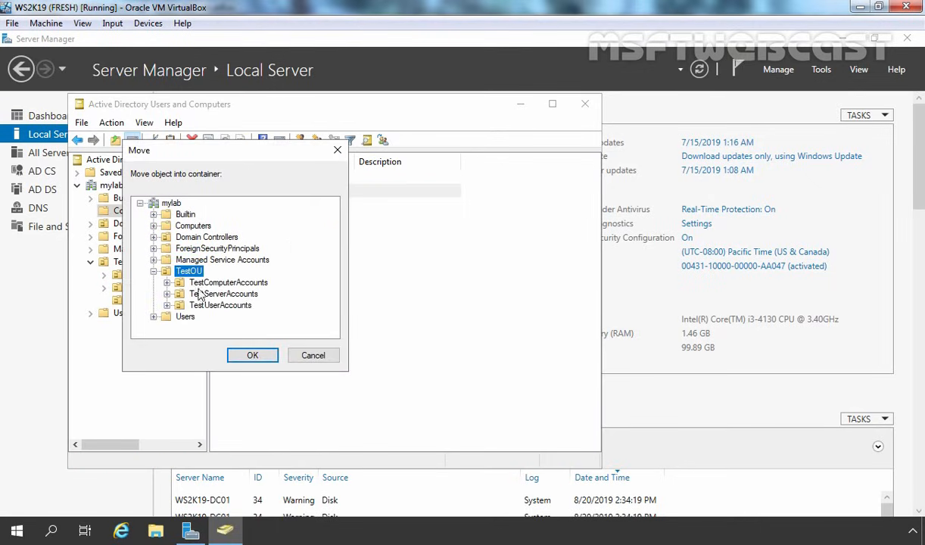
pyautogui.click(227, 295)
pyautogui.click(252, 355)
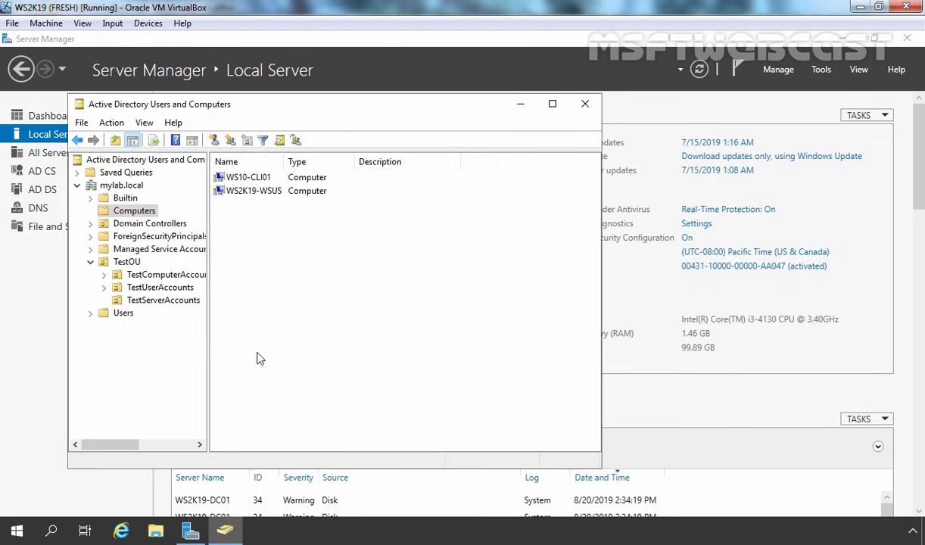
pyautogui.click(175, 302)
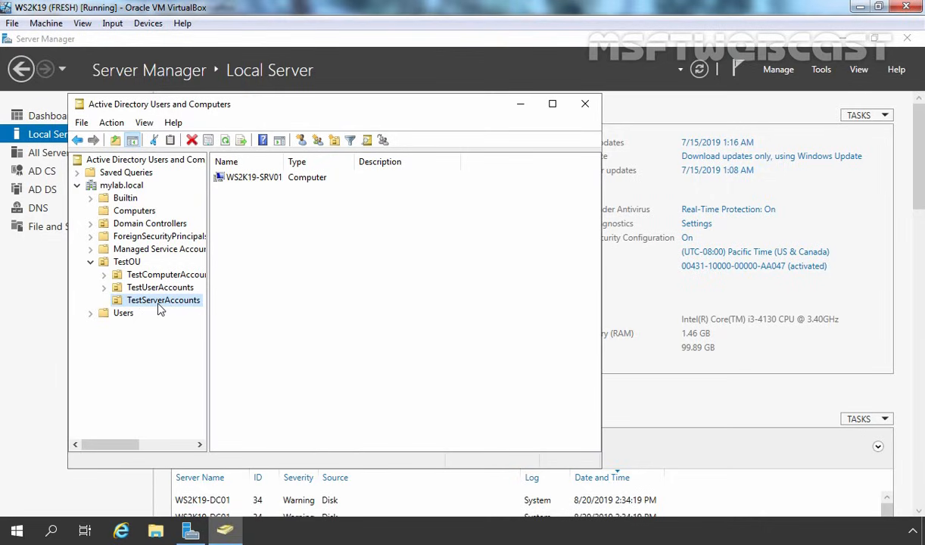
pyautogui.click(255, 177)
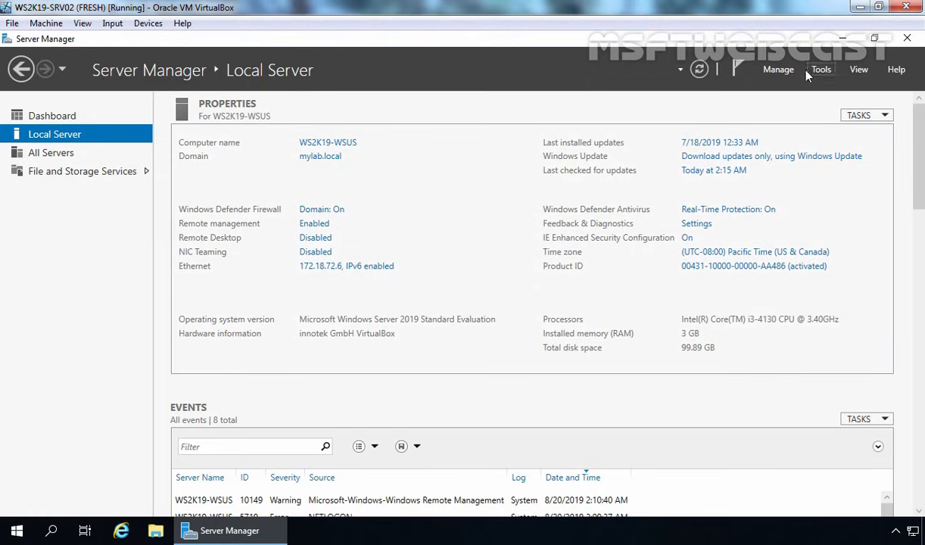
# - On the WS2K19-WSUS server, start adding roles with a role-based or feature-based installation targeting WS2K19-WSUS.mylab.local
pyautogui.click(778, 71)
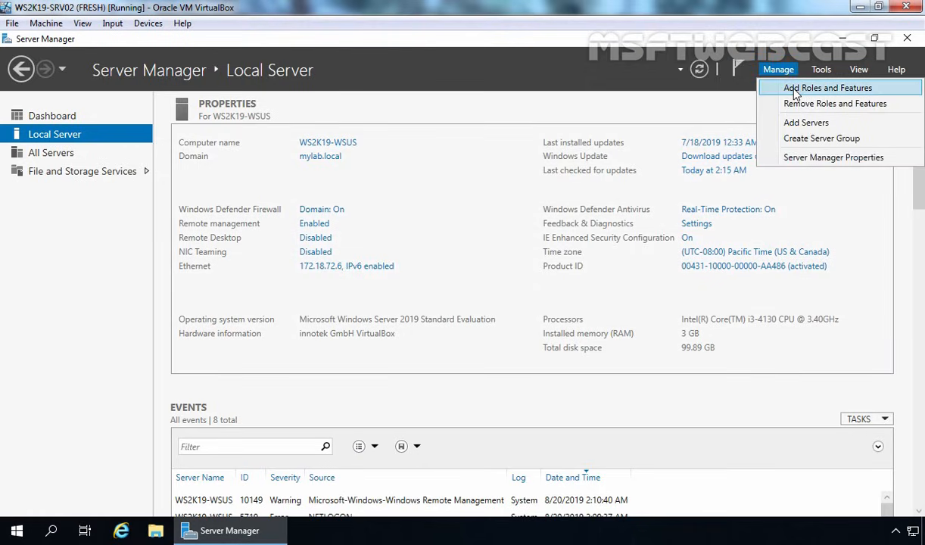
pyautogui.click(799, 90)
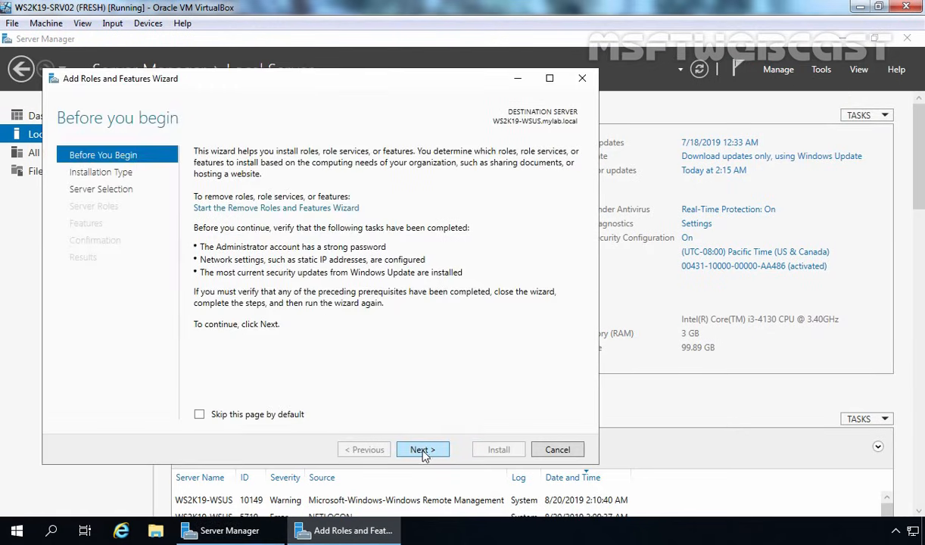
pyautogui.click(423, 450)
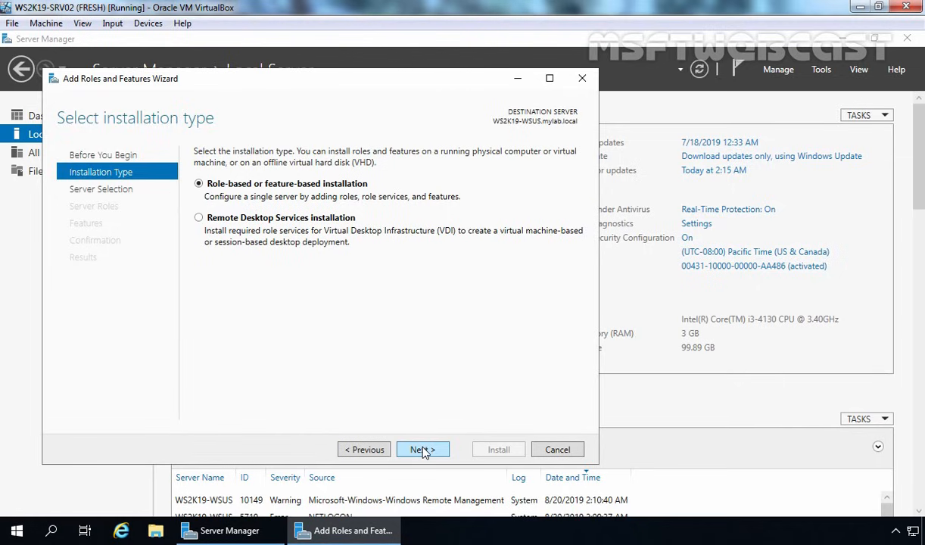
pyautogui.click(423, 450)
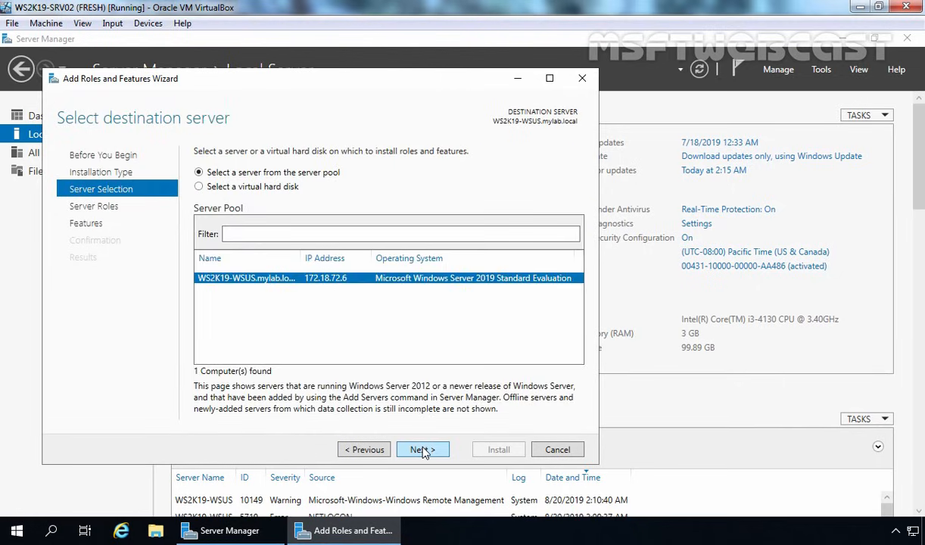
pyautogui.click(423, 450)
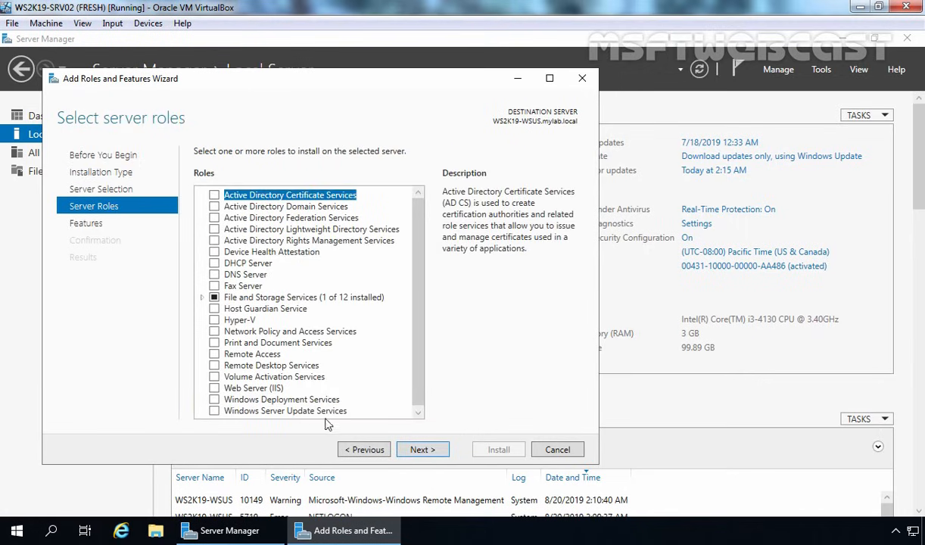
# - Select the Windows Server Update Services role and add its required features, including the management tools
pyautogui.click(307, 410)
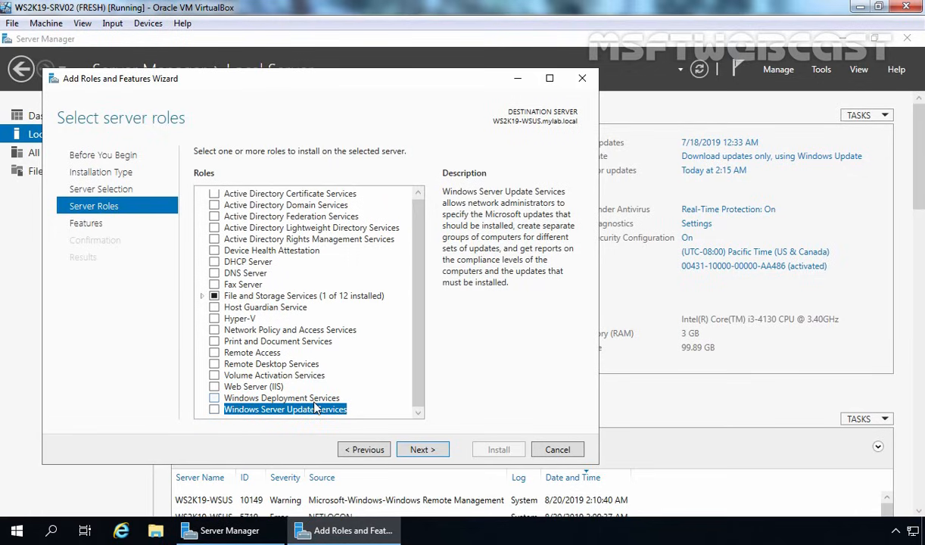
pyautogui.click(214, 409)
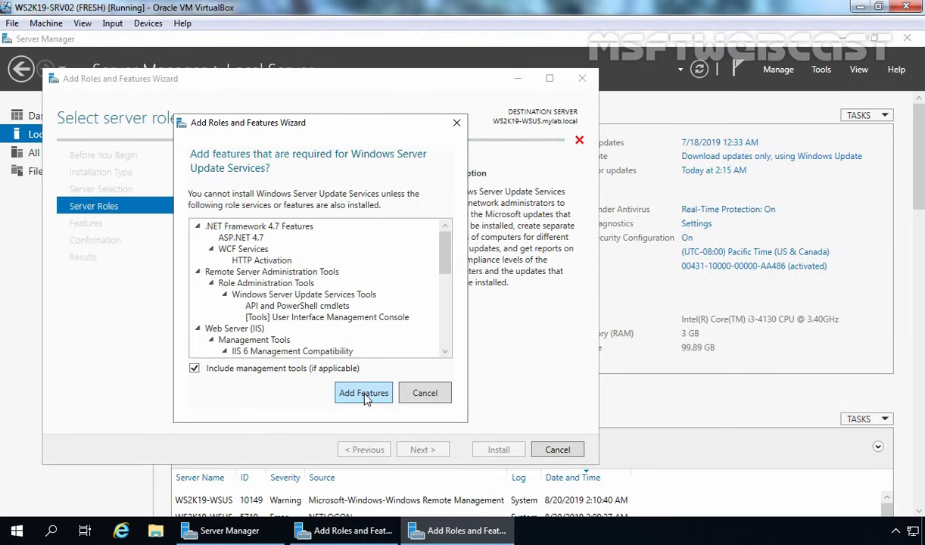
pyautogui.click(364, 393)
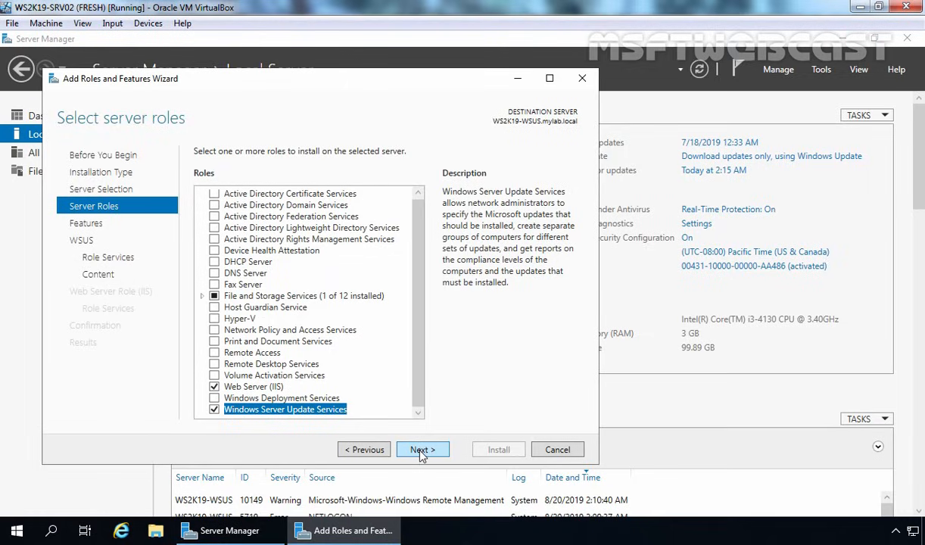
pyautogui.click(421, 450)
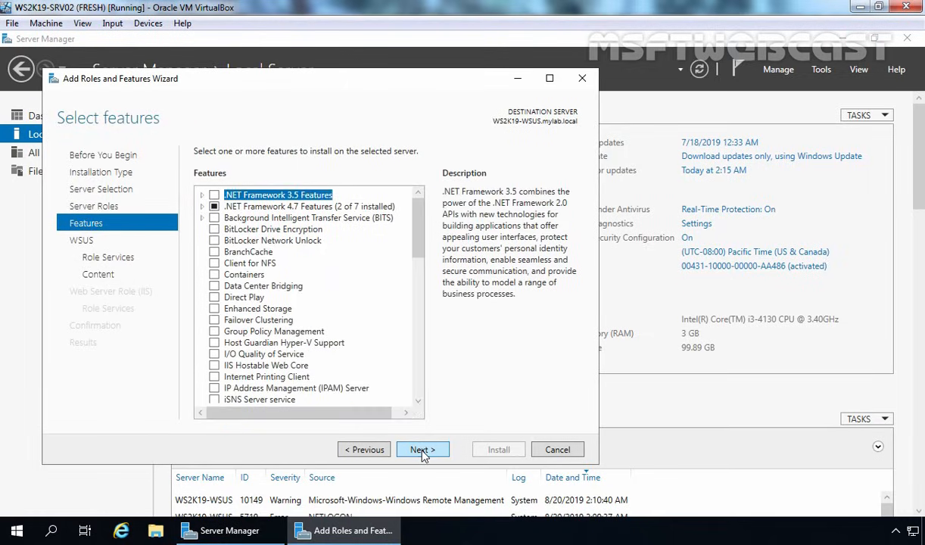
# - Accept the default features and keep the WID Connectivity and WSUS Services role services, proceeding to the content location
pyautogui.click(422, 450)
pyautogui.click(422, 449)
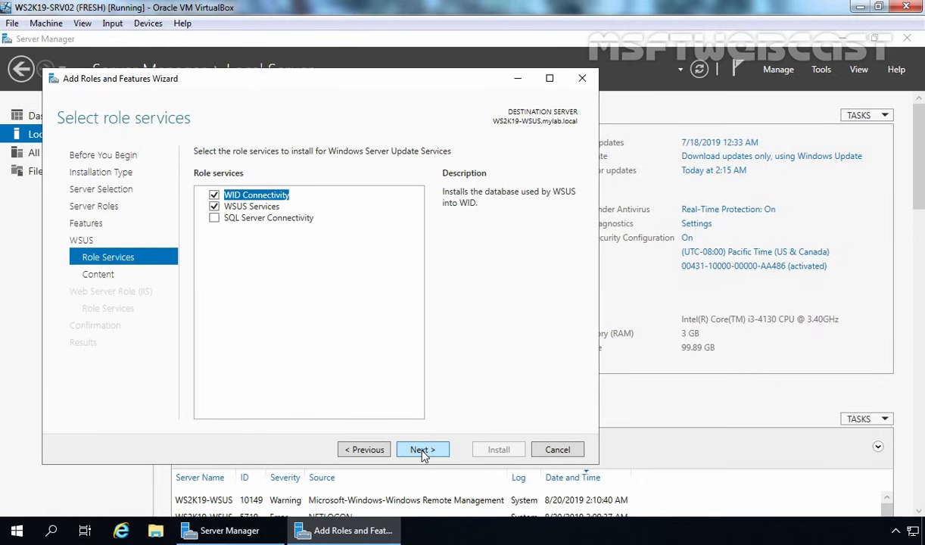
pyautogui.click(423, 452)
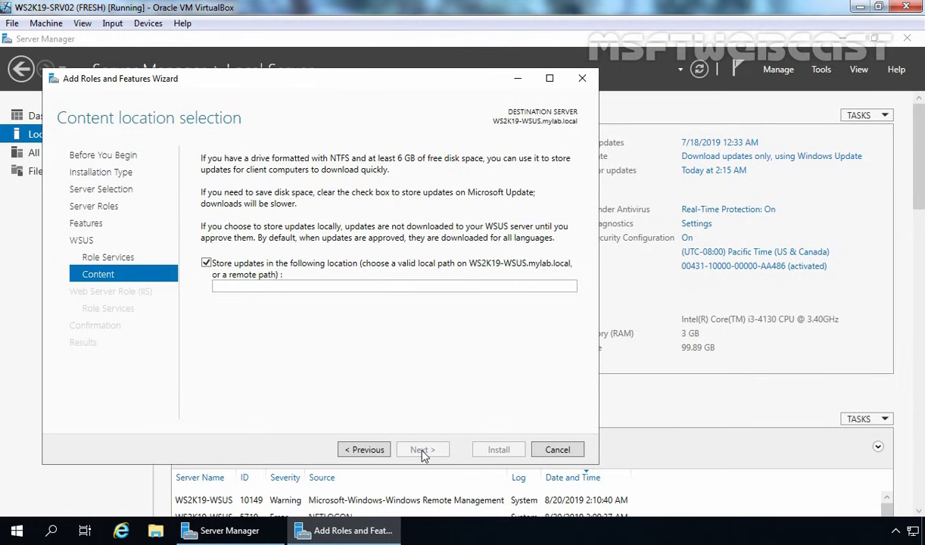
# - In Disk Management, create a simple volume from Disk 0's unallocated space with drive letter E, quick-formatted as NTFS and labelled New Volume
pyautogui.rightClick(15, 532)
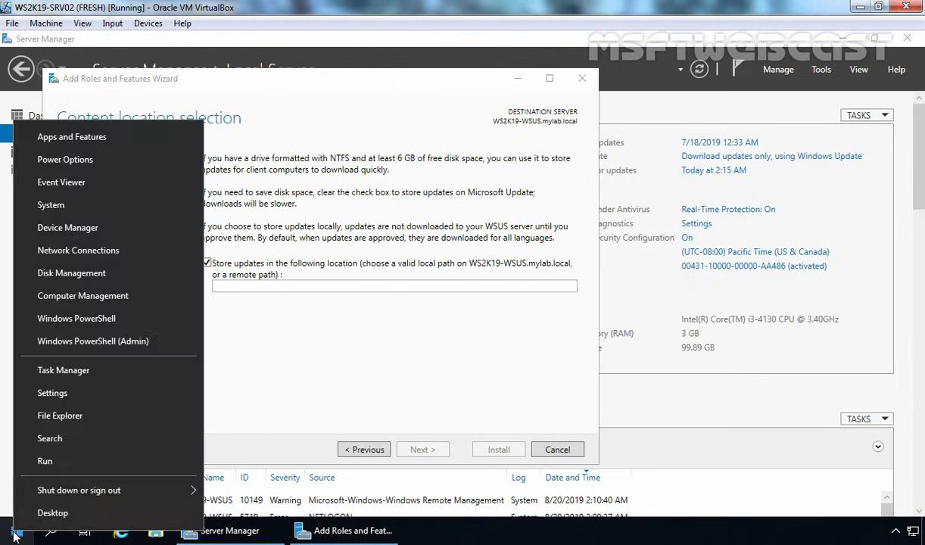
pyautogui.click(60, 276)
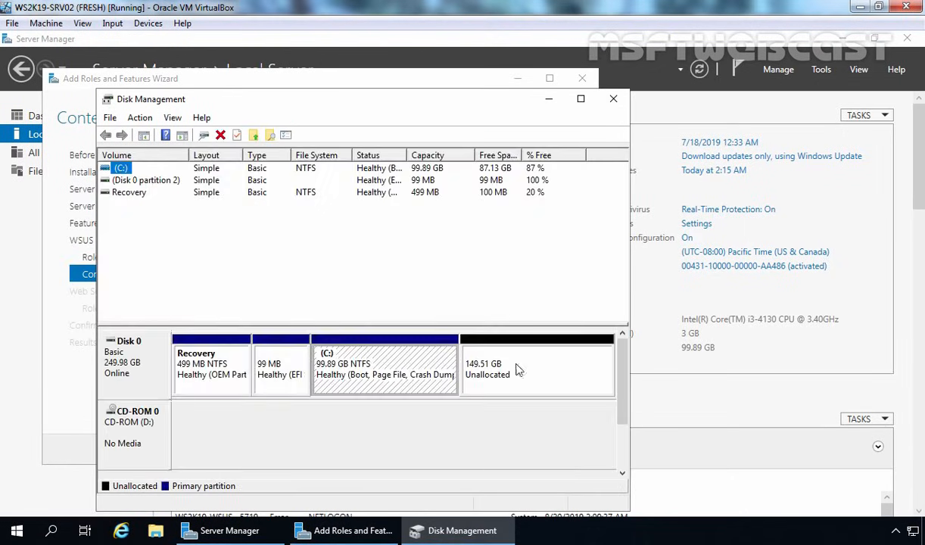
pyautogui.click(518, 371)
pyautogui.rightClick(520, 369)
pyautogui.click(541, 372)
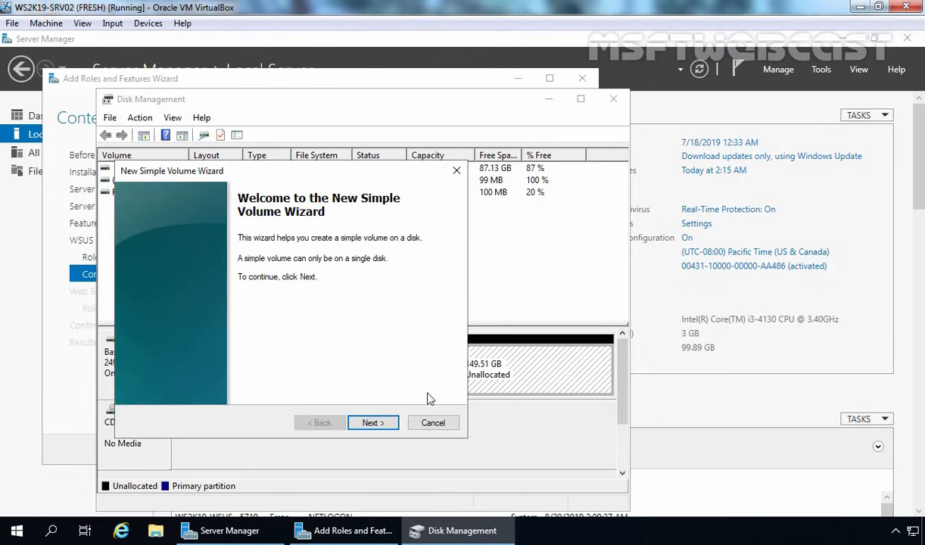
pyautogui.click(371, 423)
pyautogui.click(373, 423)
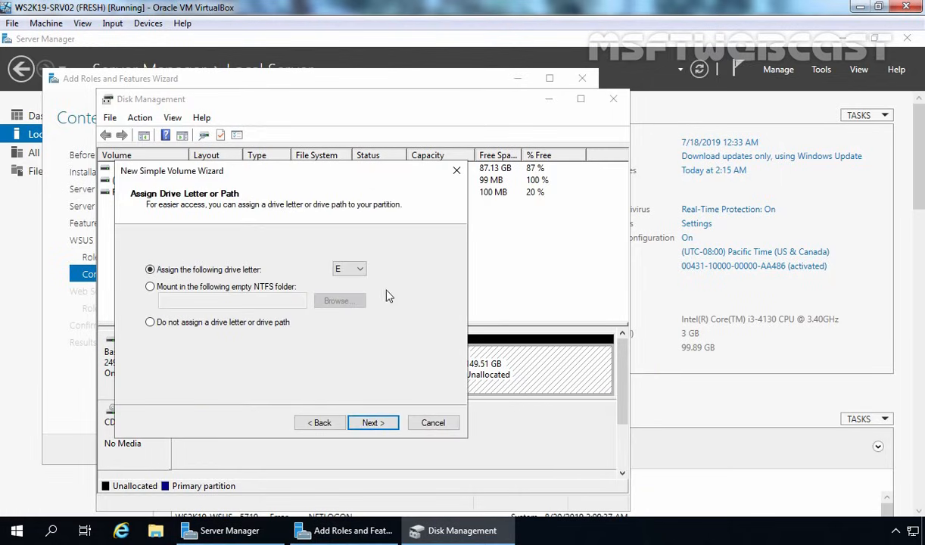
pyautogui.click(374, 424)
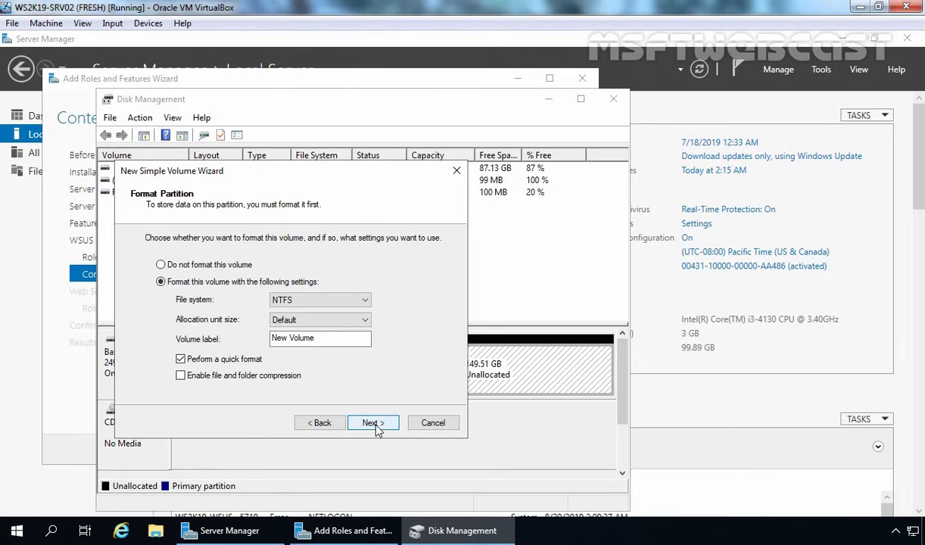
pyautogui.click(374, 424)
pyautogui.click(374, 424)
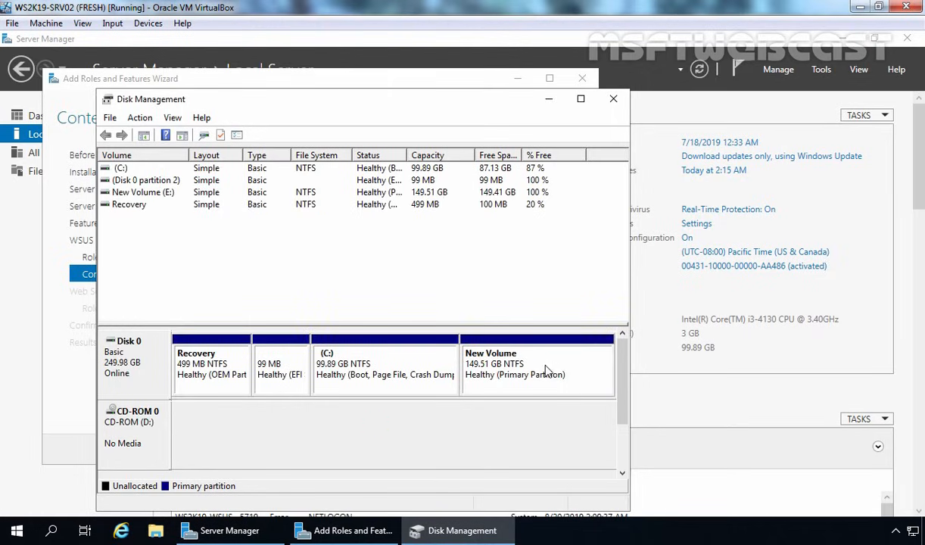
# - Open the new E: volume and create a folder named WSUS-Store in it
pyautogui.rightClick(507, 367)
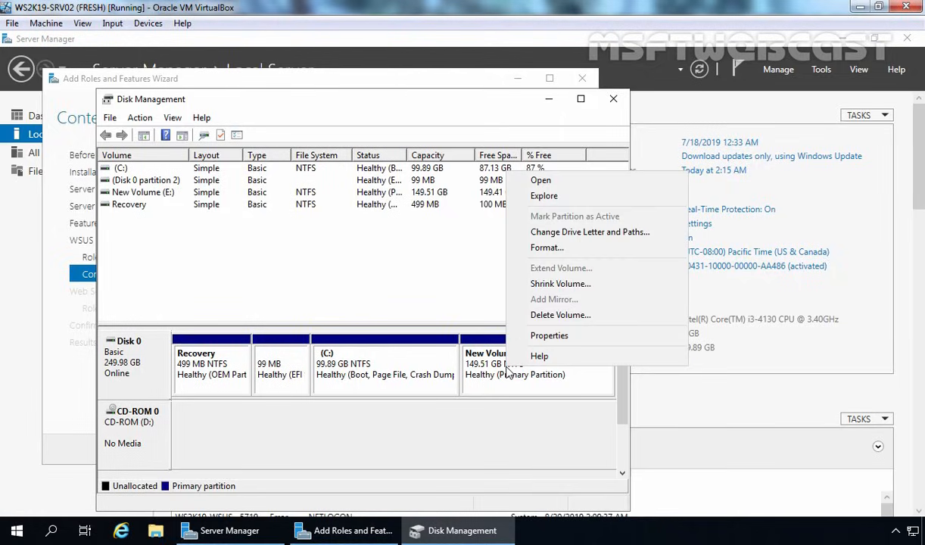
pyautogui.click(541, 180)
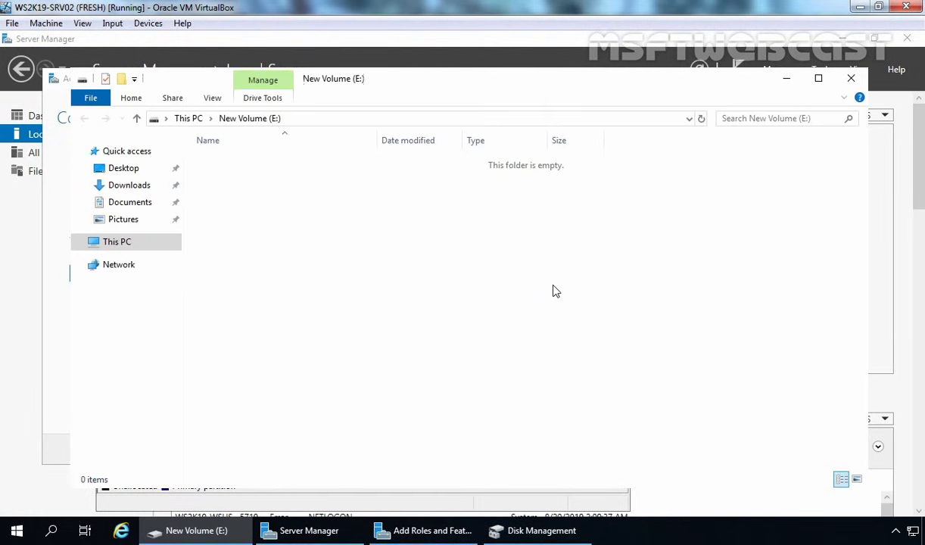
pyautogui.rightClick(381, 211)
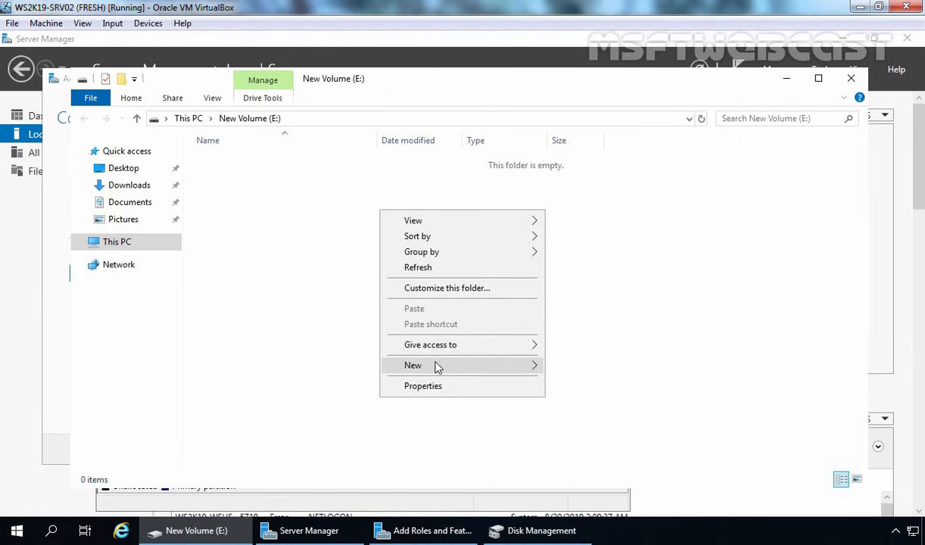
pyautogui.click(564, 365)
pyautogui.write('WSUS-Store')
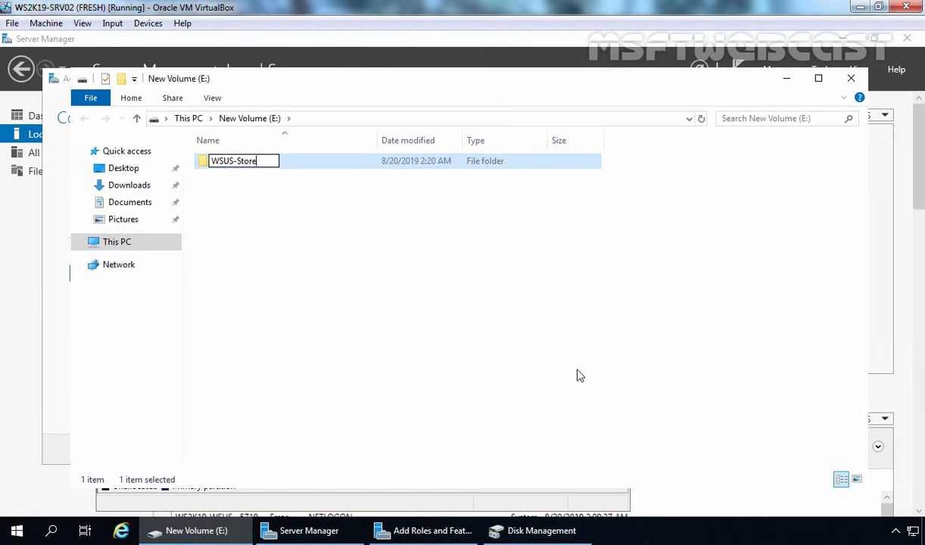
# - Open the new WSUS-Store folder, copy its full path, and close the folder window and Disk Management
pyautogui.press('Return')
pyautogui.press('Return')
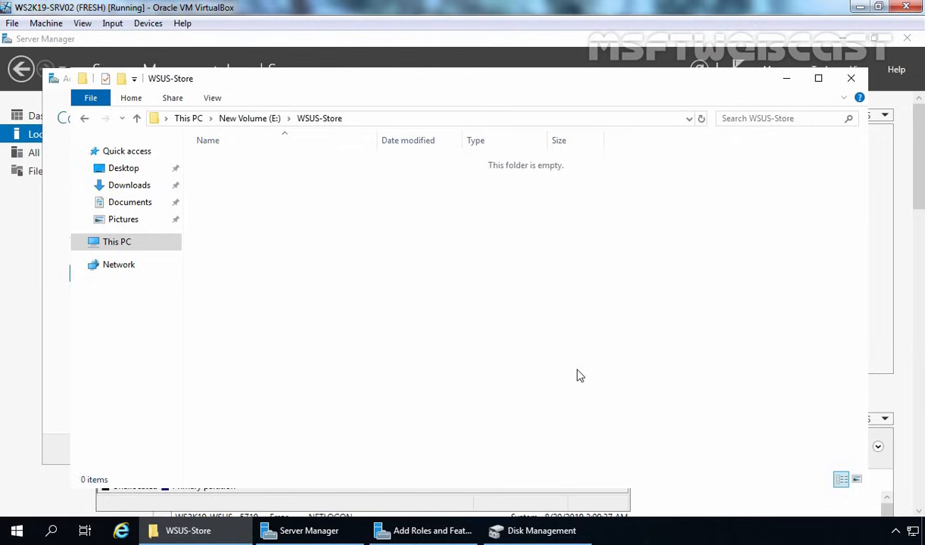
pyautogui.click(379, 119)
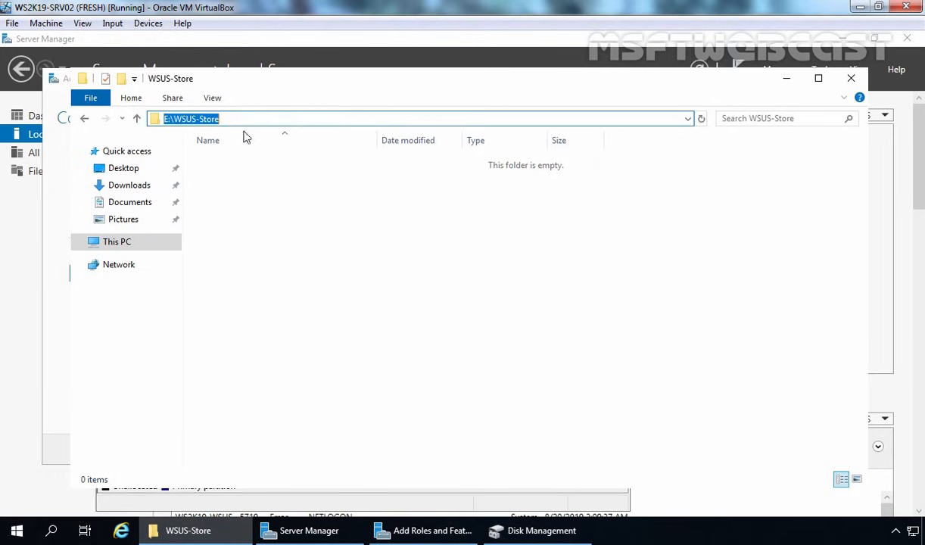
pyautogui.rightClick(218, 121)
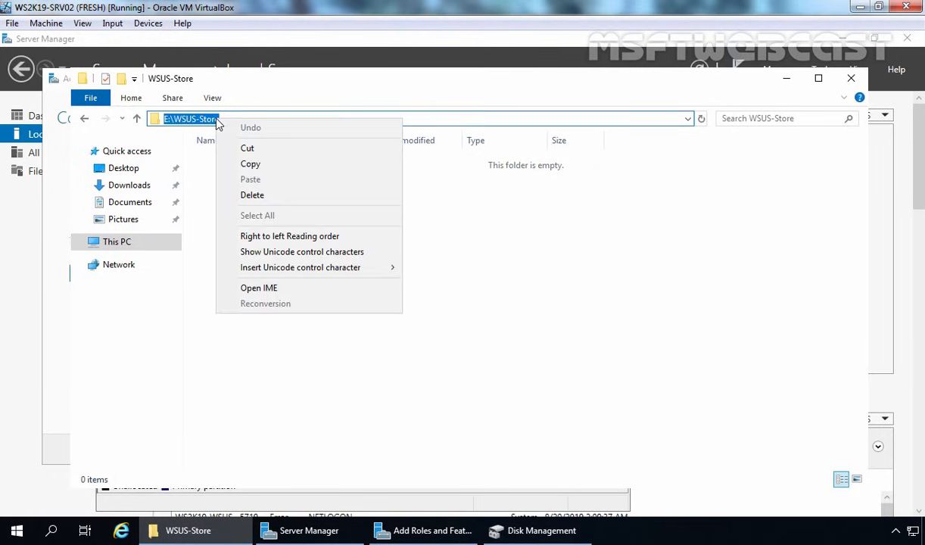
pyautogui.click(241, 162)
pyautogui.click(851, 78)
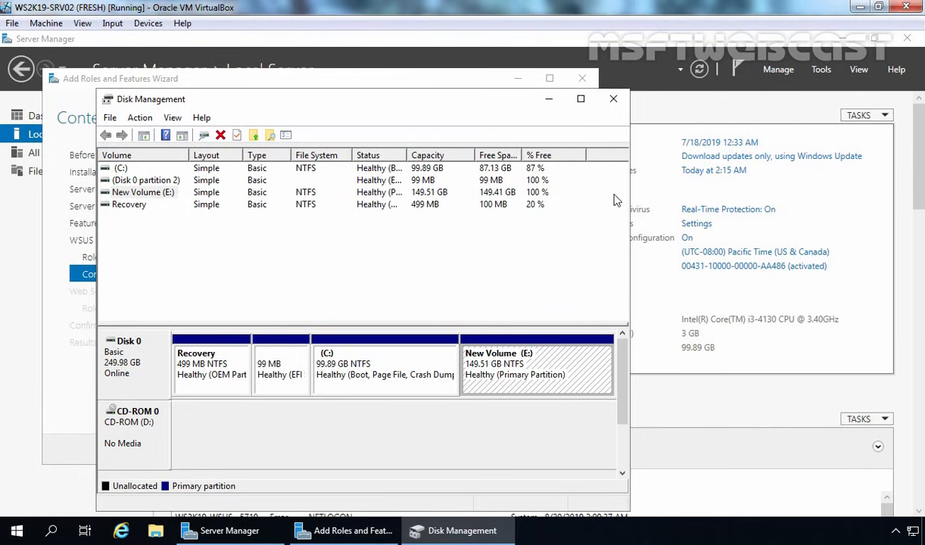
pyautogui.click(614, 98)
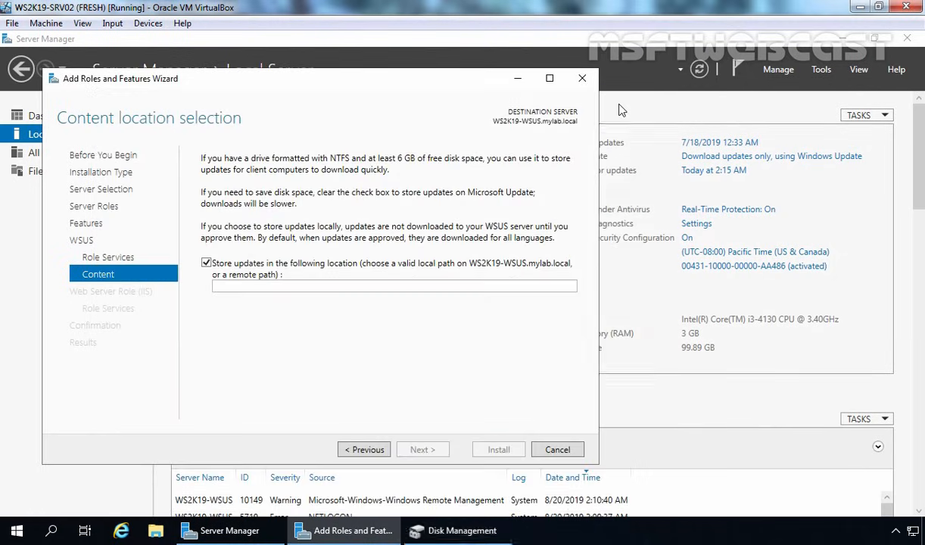
# - Set the WSUS content location to the copied path E:\WSUS-Store and proceed to the Web Server role
pyautogui.click(290, 285)
pyautogui.rightClick(291, 285)
pyautogui.click(326, 324)
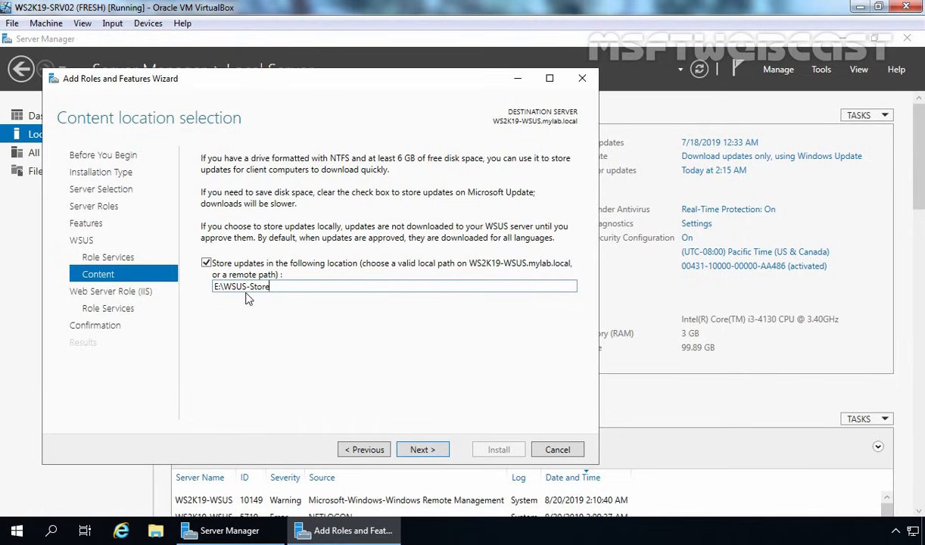
pyautogui.click(421, 452)
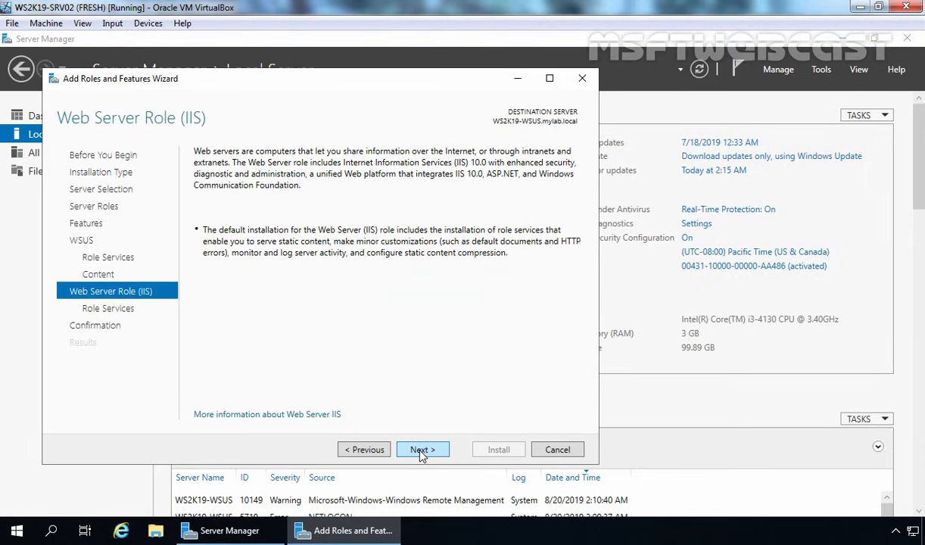
# - Keep the default Web Server (IIS) role services and start the role installation
pyautogui.click(422, 451)
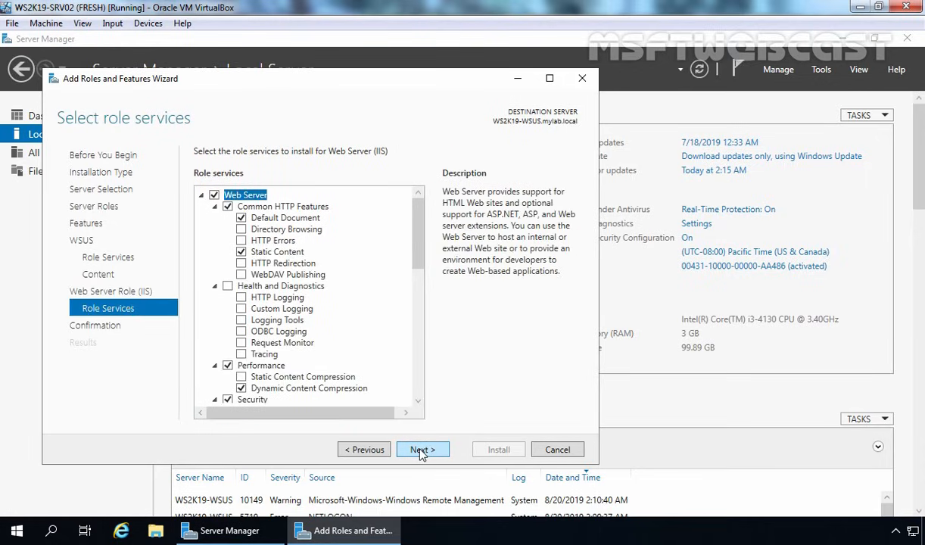
pyautogui.click(420, 451)
pyautogui.click(492, 450)
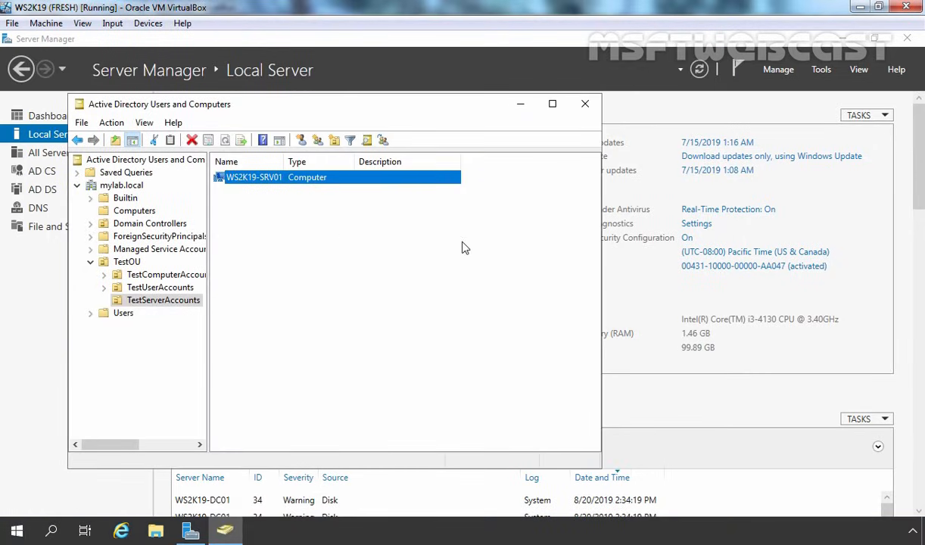
# - On WS2K19-DC01, open Group Policy Management in a maximized window and expand the forest down to the mylab.local domain
pyautogui.click(521, 103)
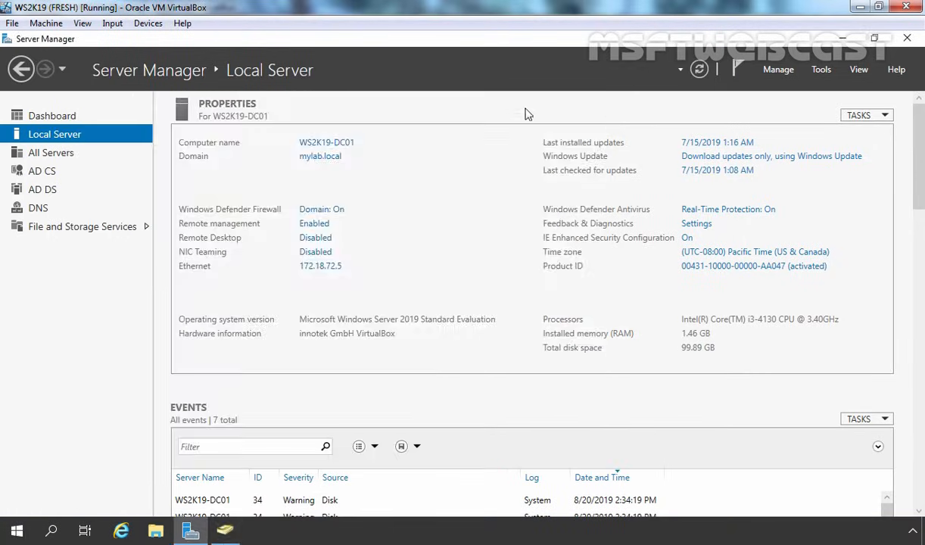
pyautogui.click(821, 69)
pyautogui.click(750, 294)
pyautogui.click(574, 133)
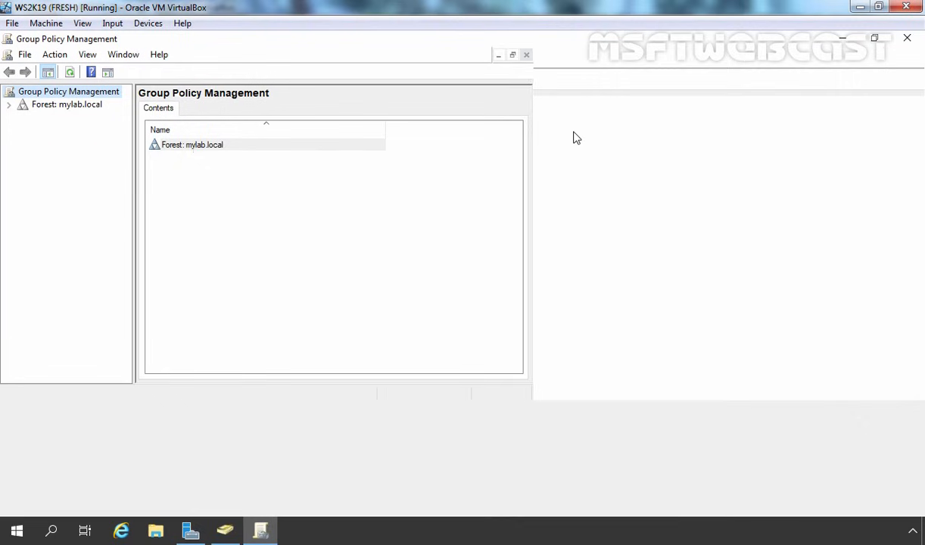
pyautogui.doubleClick(81, 103)
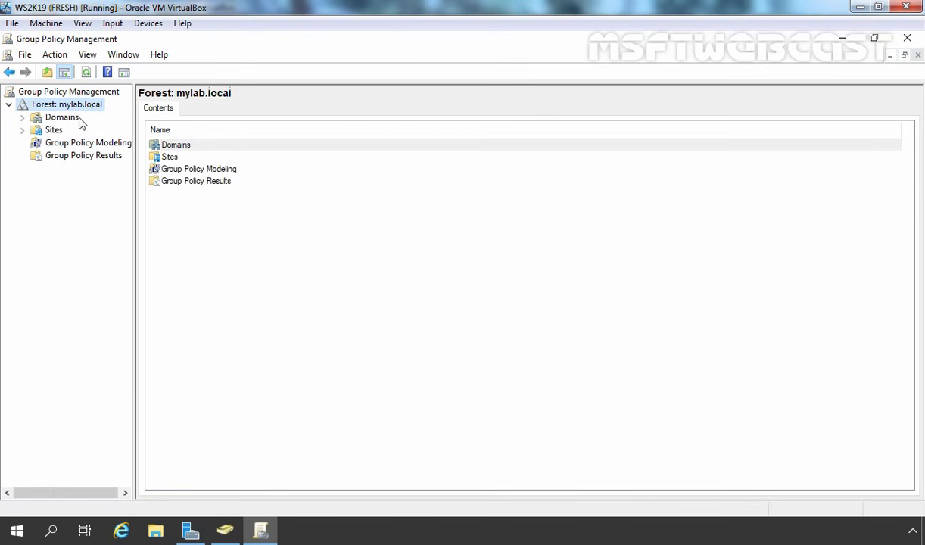
pyautogui.doubleClick(79, 120)
pyautogui.doubleClick(71, 131)
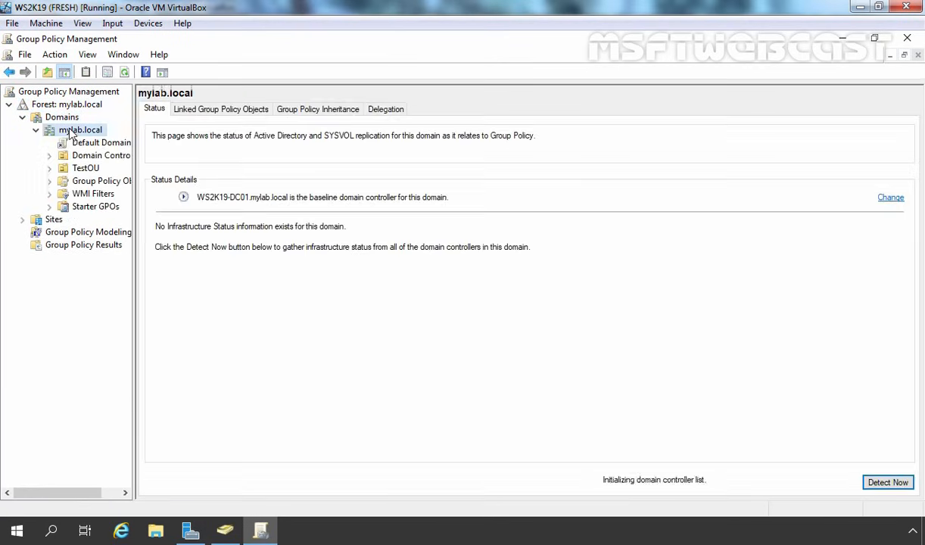
# - Create a group policy object named Test wsus gpo under mylab.local's Group Policy Objects, without a starter GPO
pyautogui.doubleClick(99, 183)
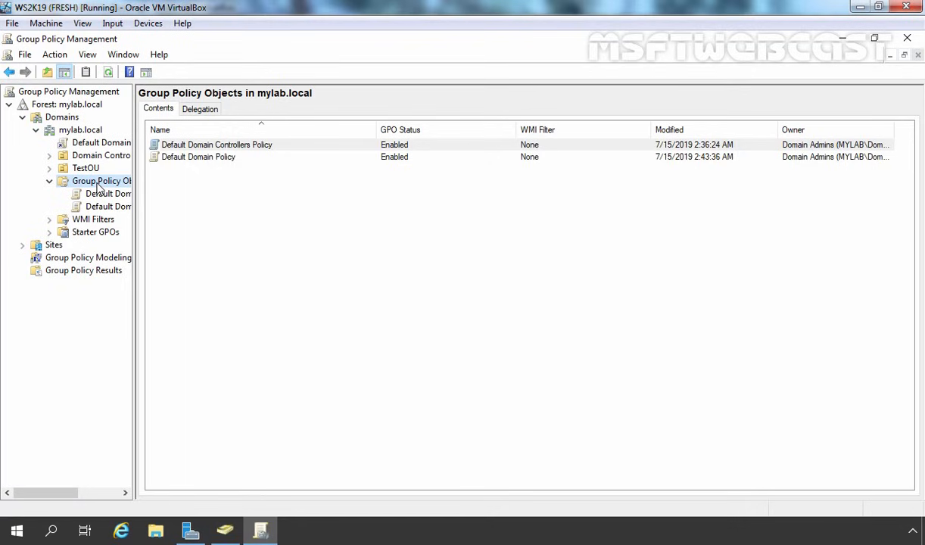
pyautogui.rightClick(101, 187)
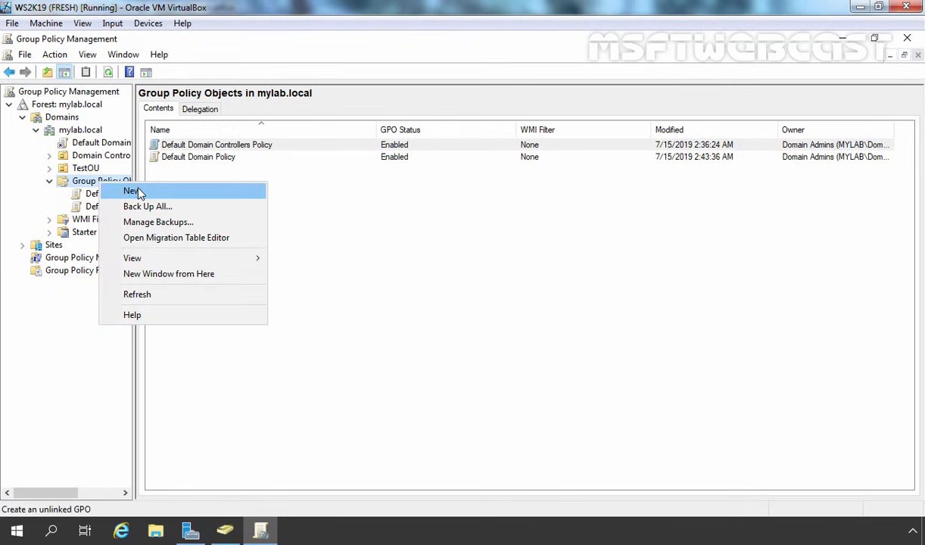
pyautogui.click(132, 191)
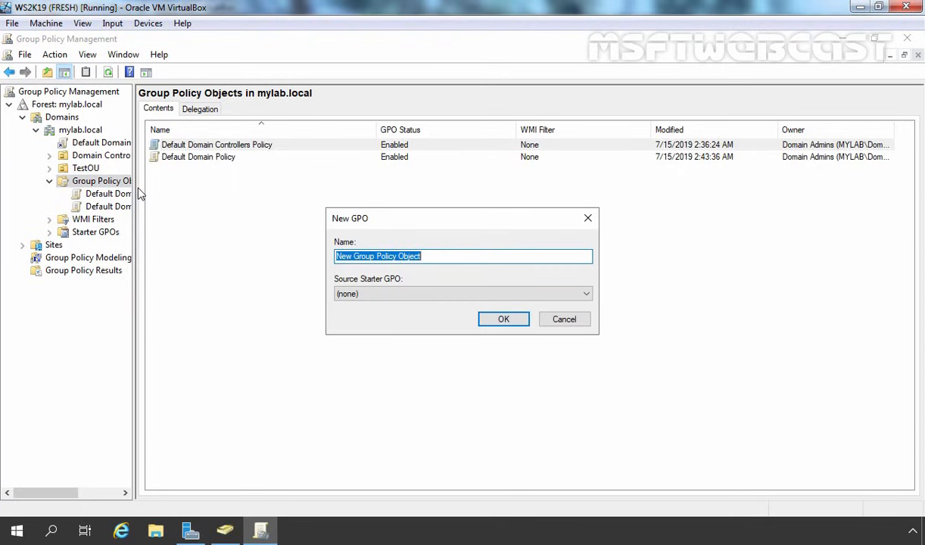
pyautogui.write('Test wsus gpo')
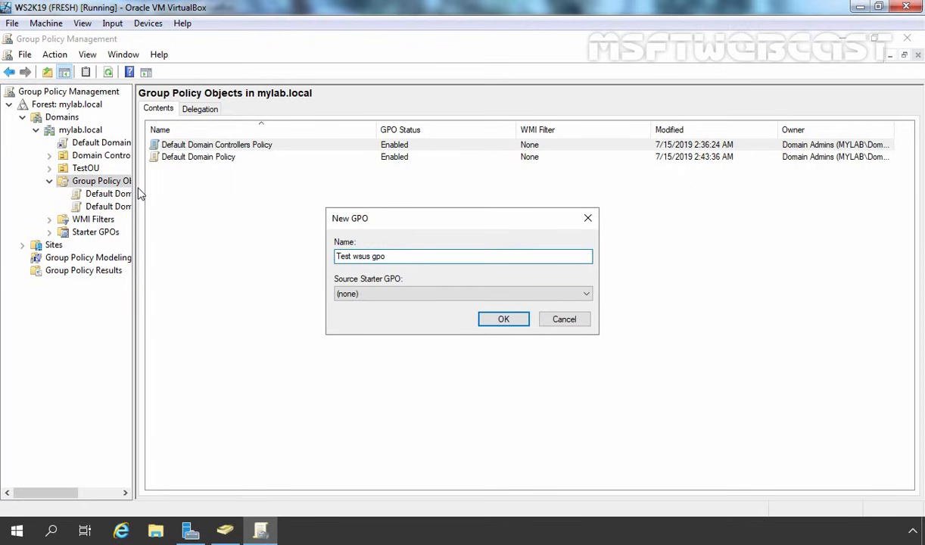
pyautogui.click(501, 319)
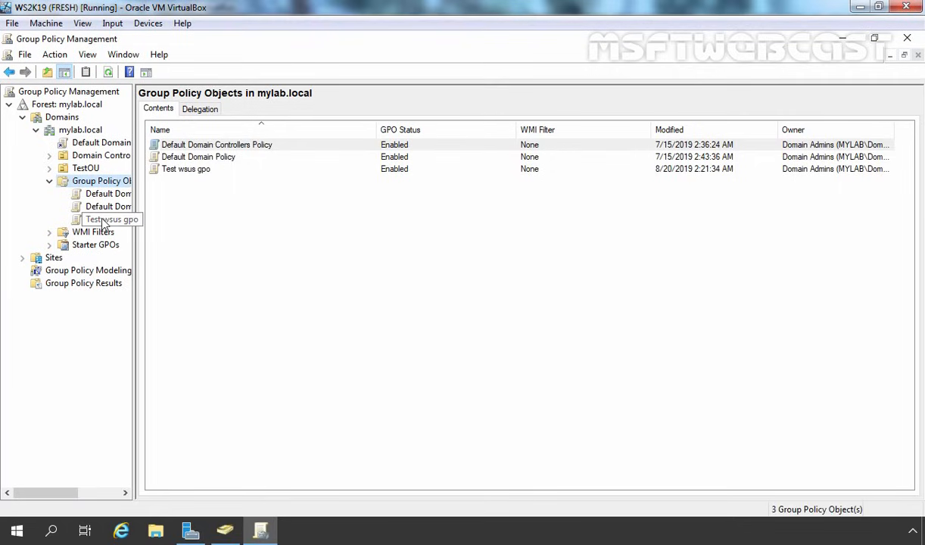
# - Open Test wsus gpo for editing in a maximized Group Policy Management Editor
pyautogui.click(104, 220)
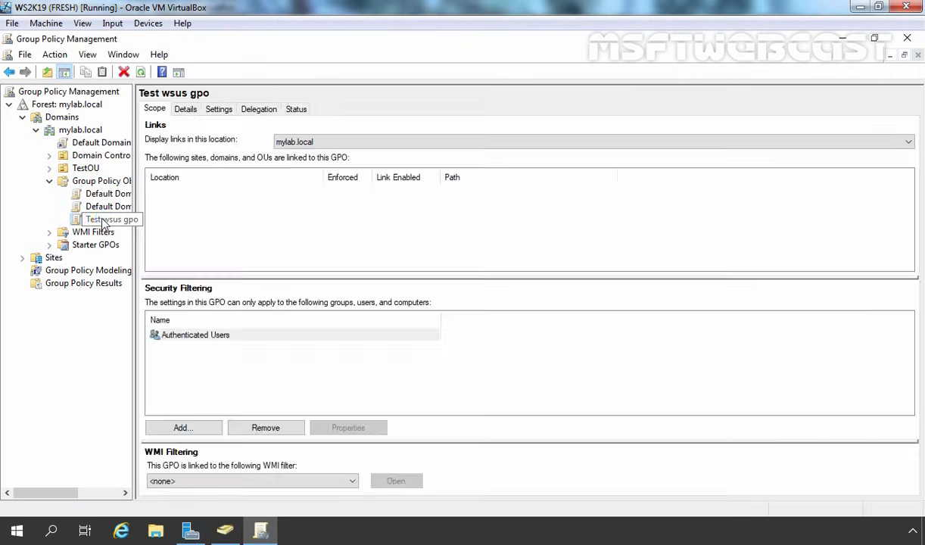
pyautogui.rightClick(104, 219)
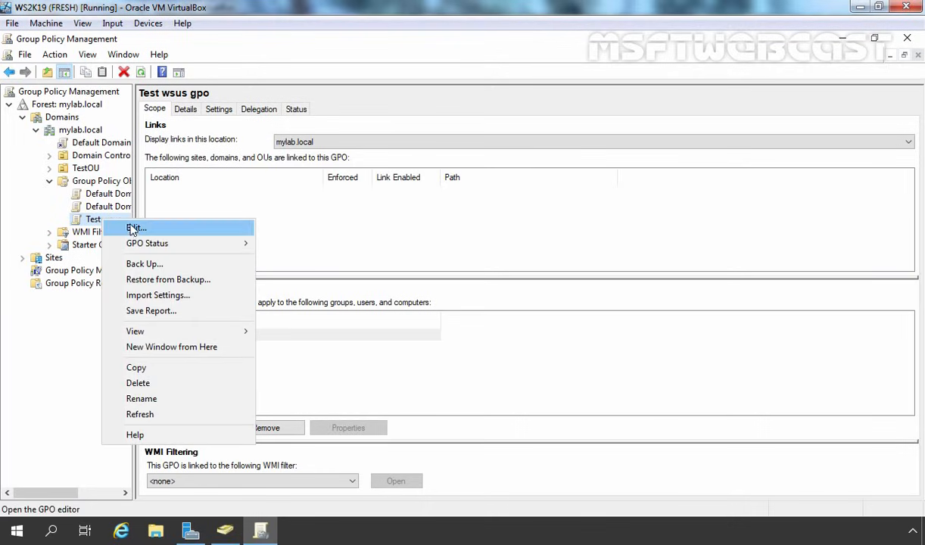
pyautogui.click(128, 228)
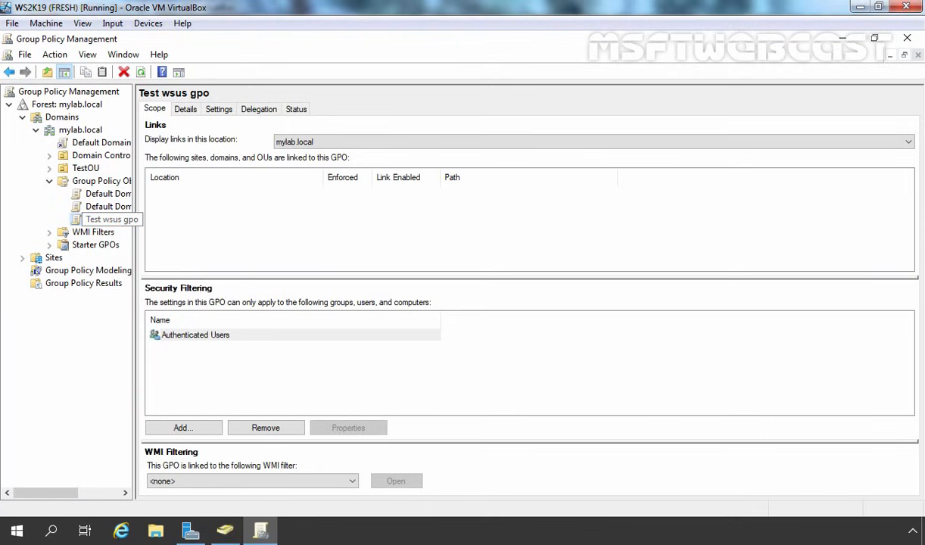
pyautogui.click(572, 96)
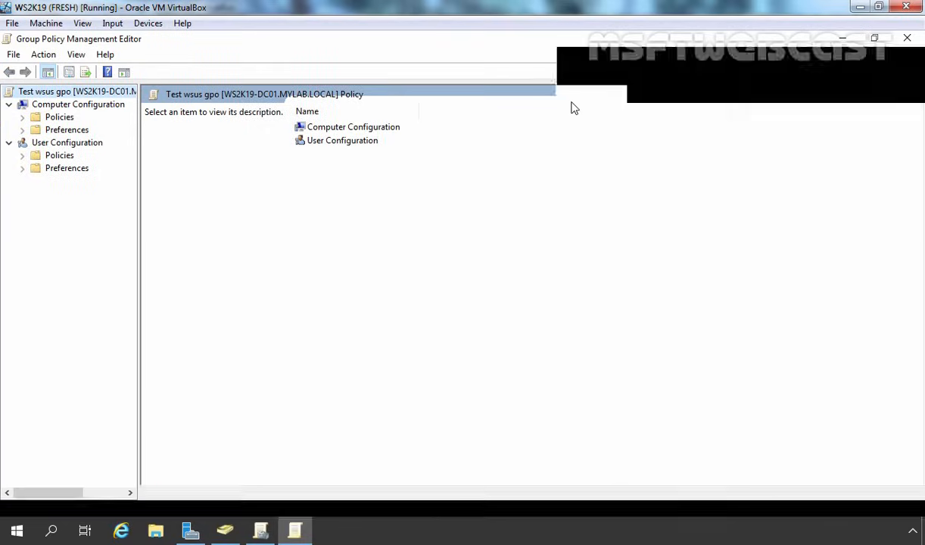
# - Show the Windows Update policies under Computer Configuration, Policies, Administrative Templates, Windows Components in the Standard view
pyautogui.click(65, 107)
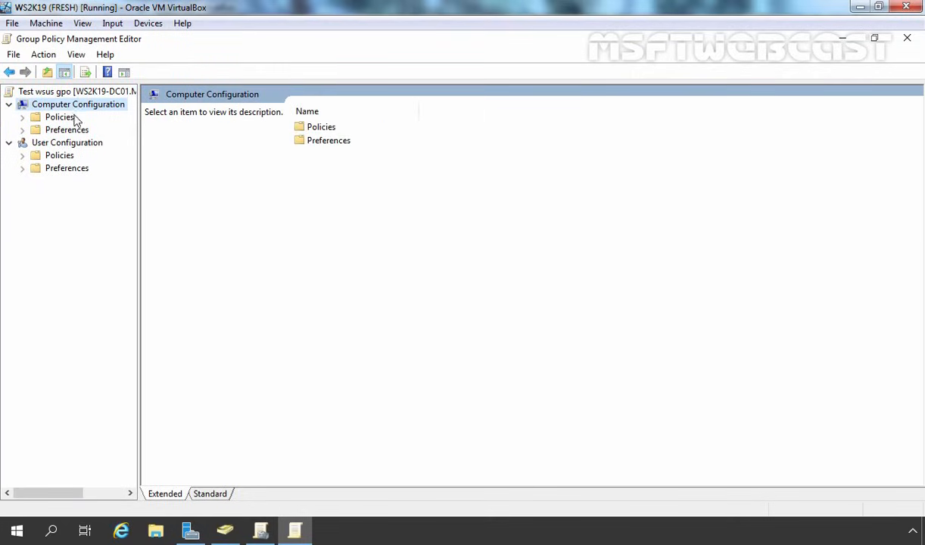
pyautogui.doubleClick(60, 118)
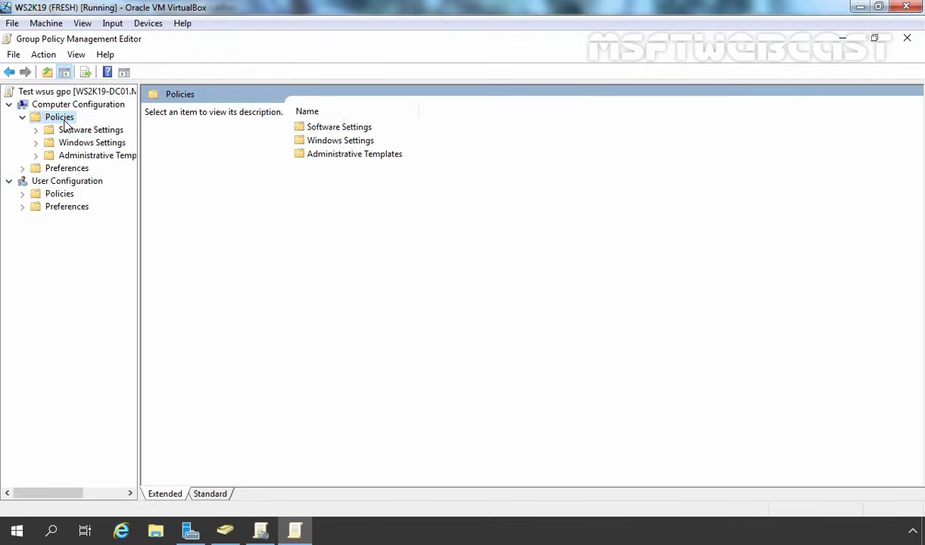
pyautogui.doubleClick(86, 155)
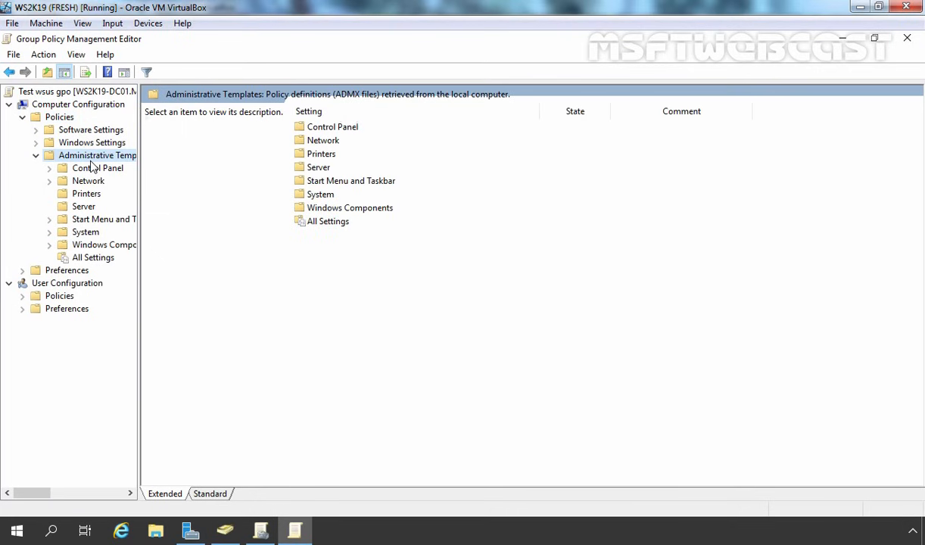
pyautogui.doubleClick(106, 243)
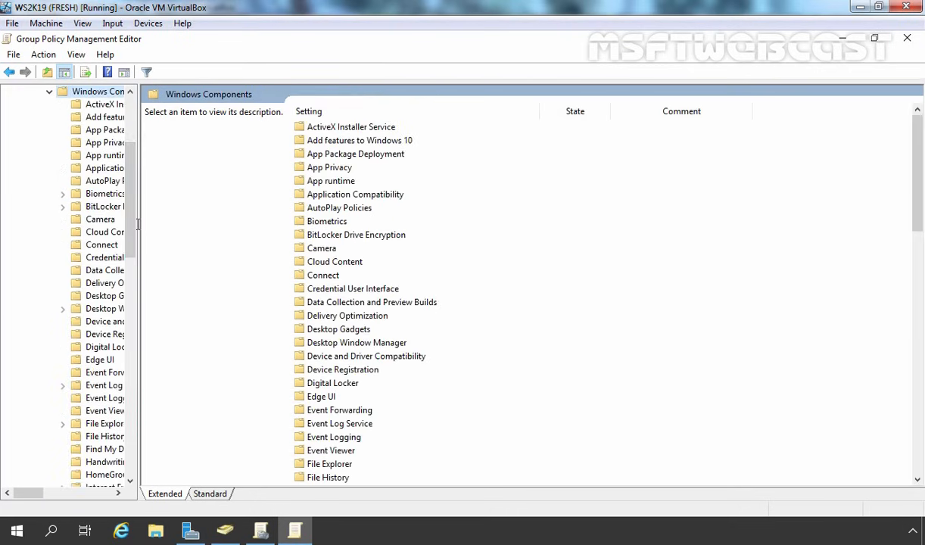
pyautogui.moveTo(138, 216); pyautogui.dragTo(206, 228)
pyautogui.scroll(-20, 129, 233)
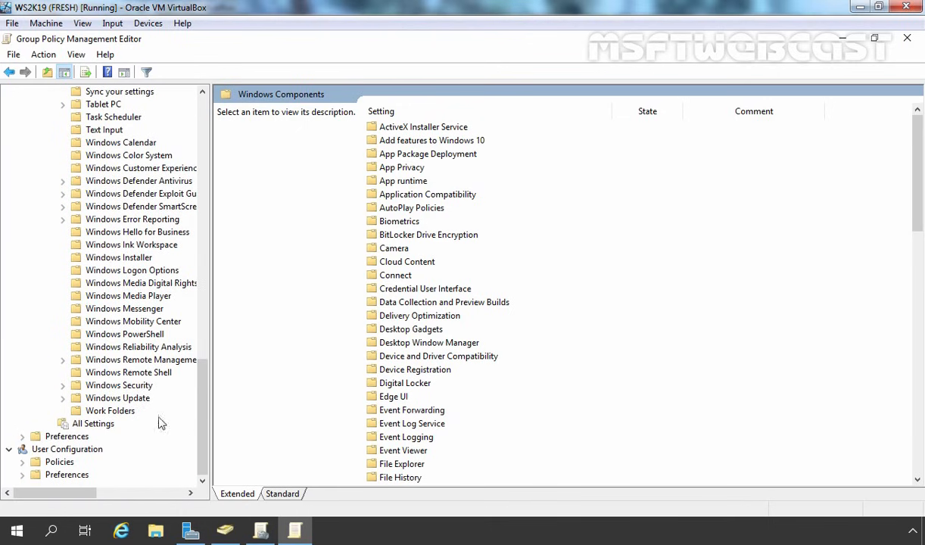
pyautogui.click(113, 398)
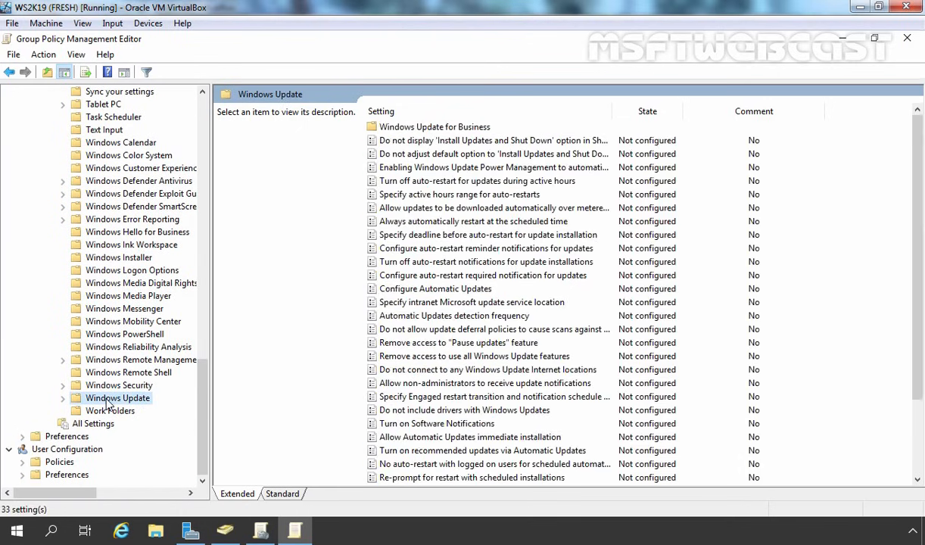
pyautogui.click(280, 493)
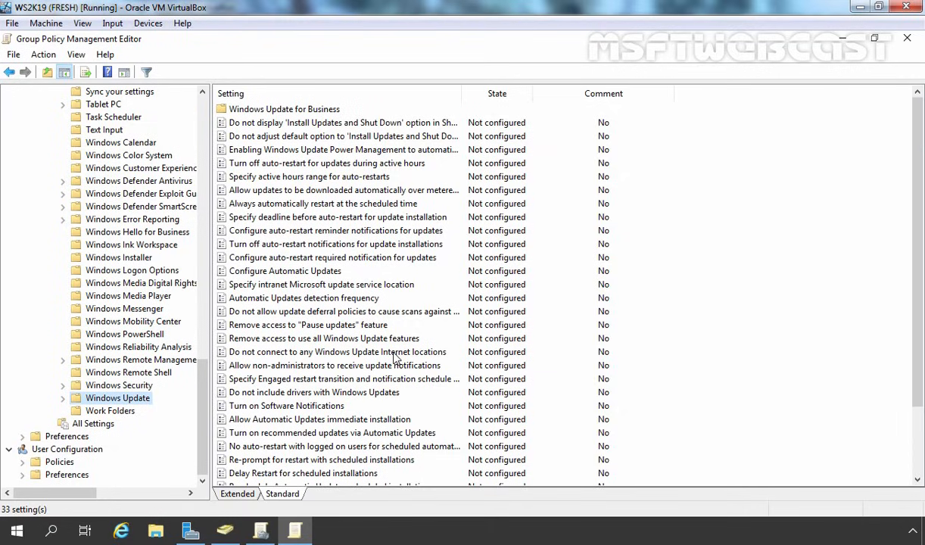
pyautogui.click(235, 286)
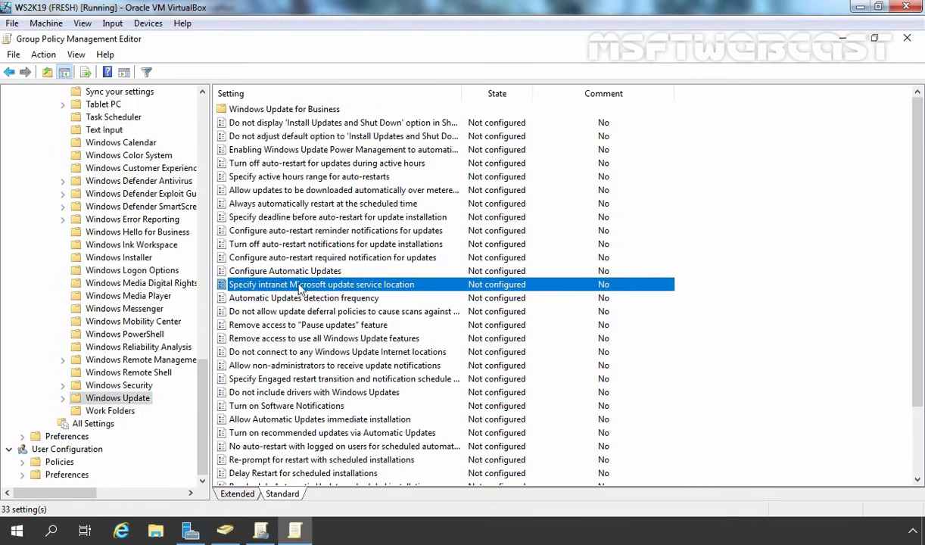
pyautogui.doubleClick(378, 289)
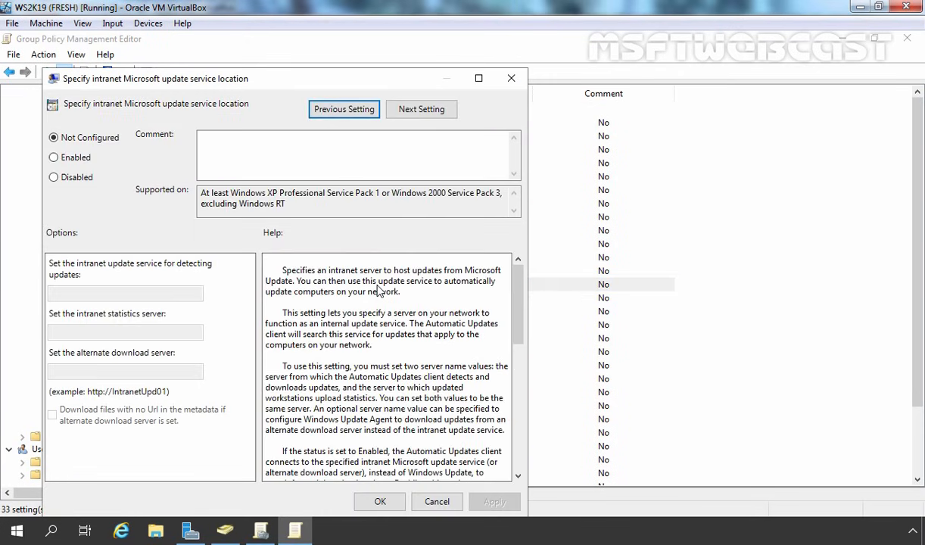
pyautogui.moveTo(264, 77); pyautogui.dragTo(273, 56)
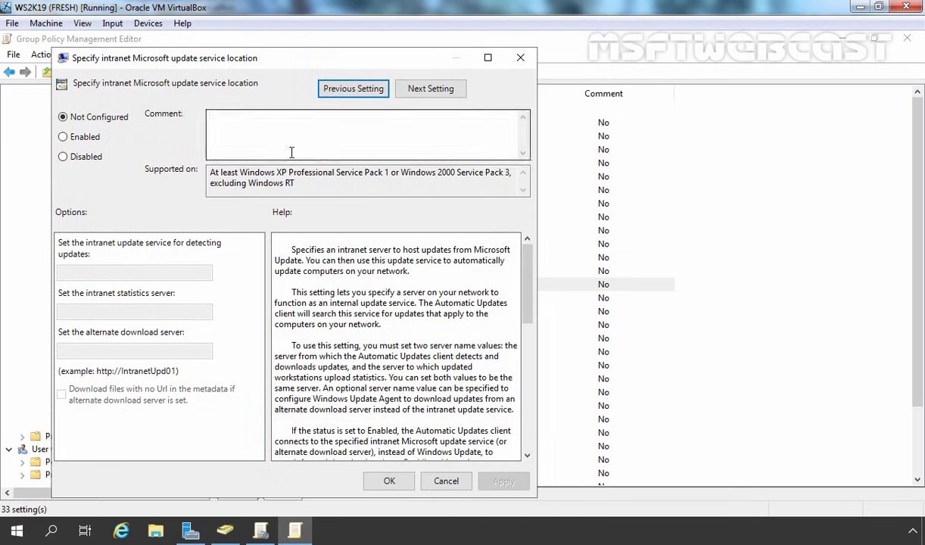
pyautogui.click(76, 138)
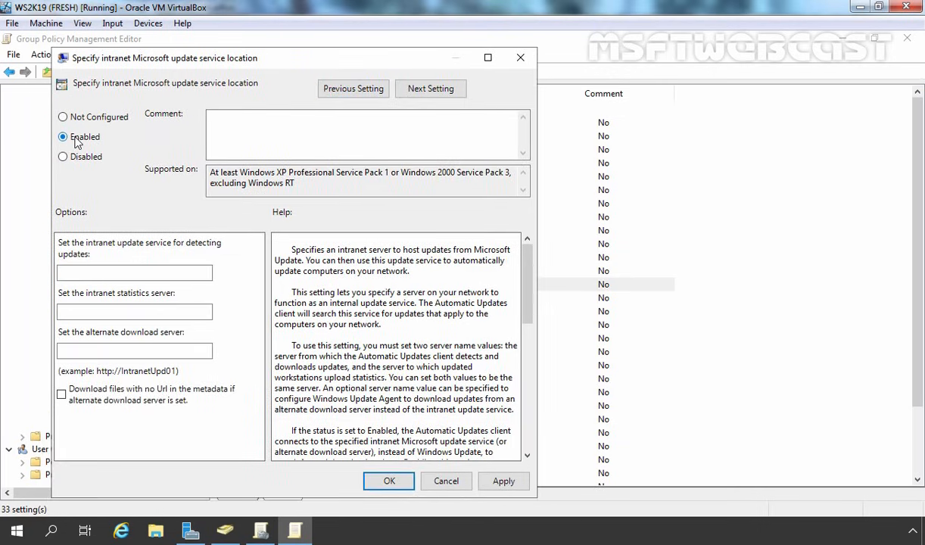
pyautogui.click(100, 276)
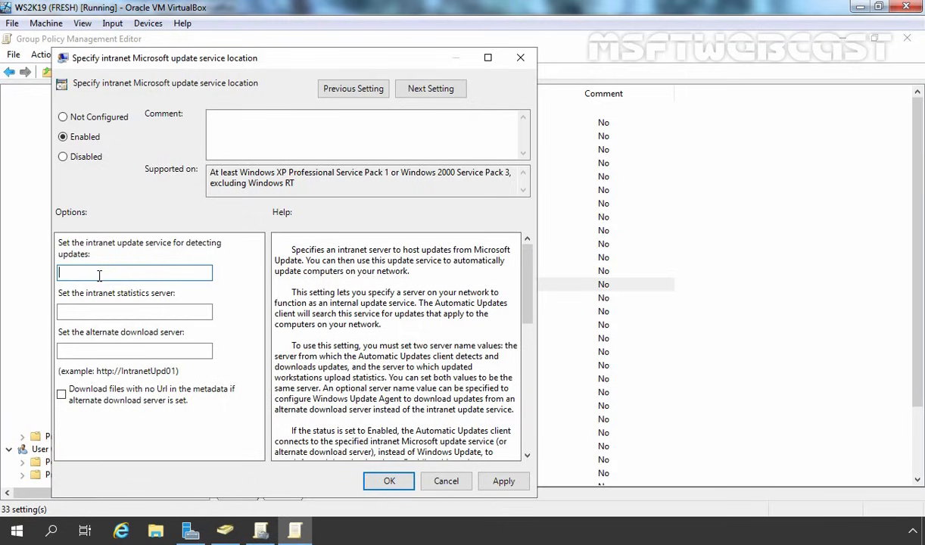
pyautogui.write('http://')
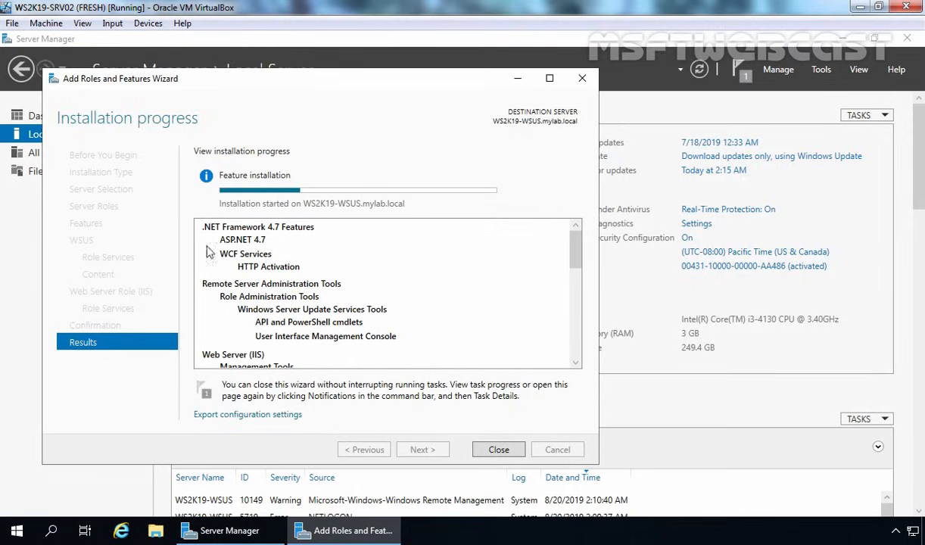
# - On the WSUS server, copy its full computer name from System Properties, close them and restore the Add Roles and Features Wizard
pyautogui.click(516, 80)
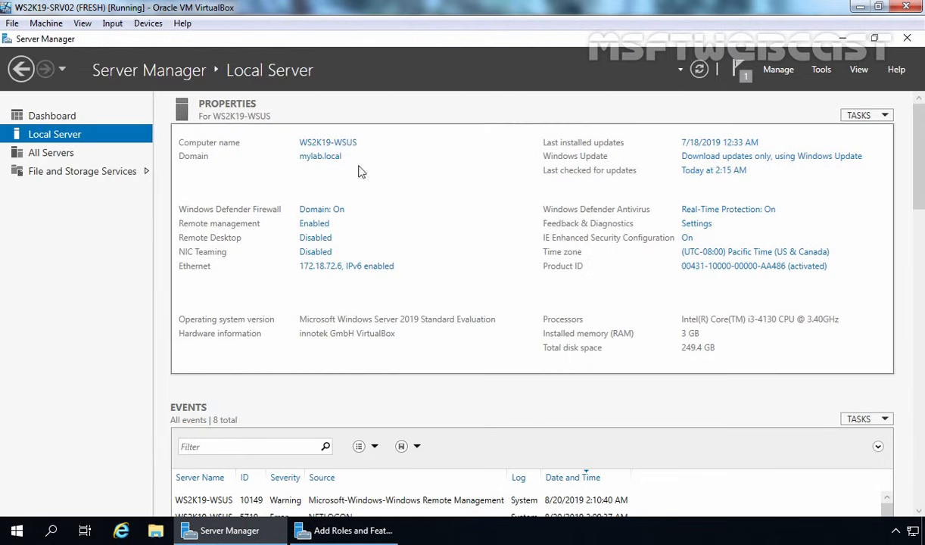
pyautogui.click(326, 158)
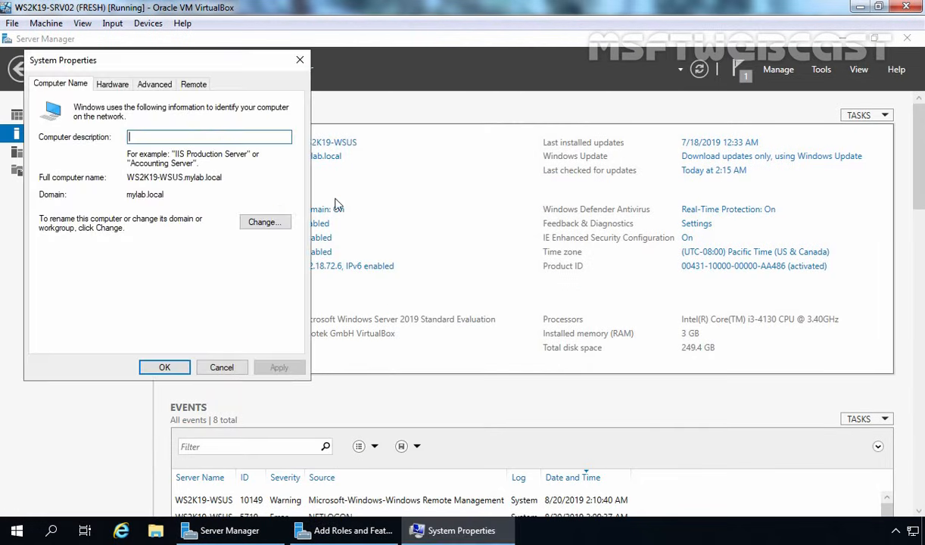
pyautogui.moveTo(226, 179); pyautogui.dragTo(82, 168)
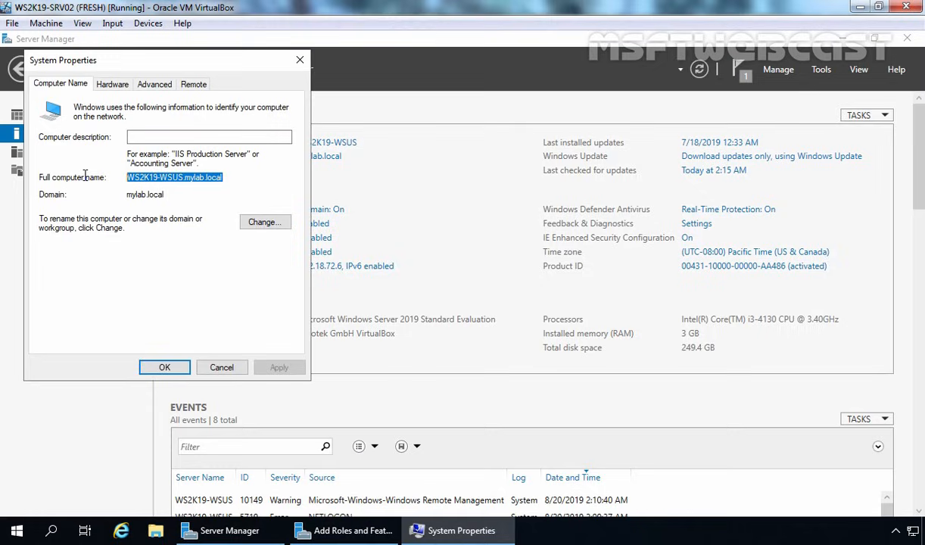
pyautogui.rightClick(166, 173)
pyautogui.click(193, 217)
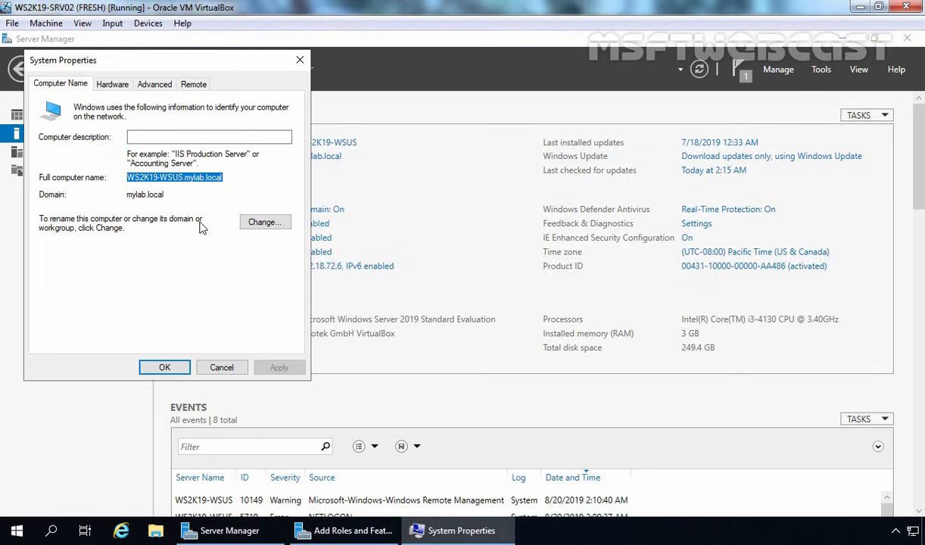
pyautogui.click(165, 367)
pyautogui.click(345, 530)
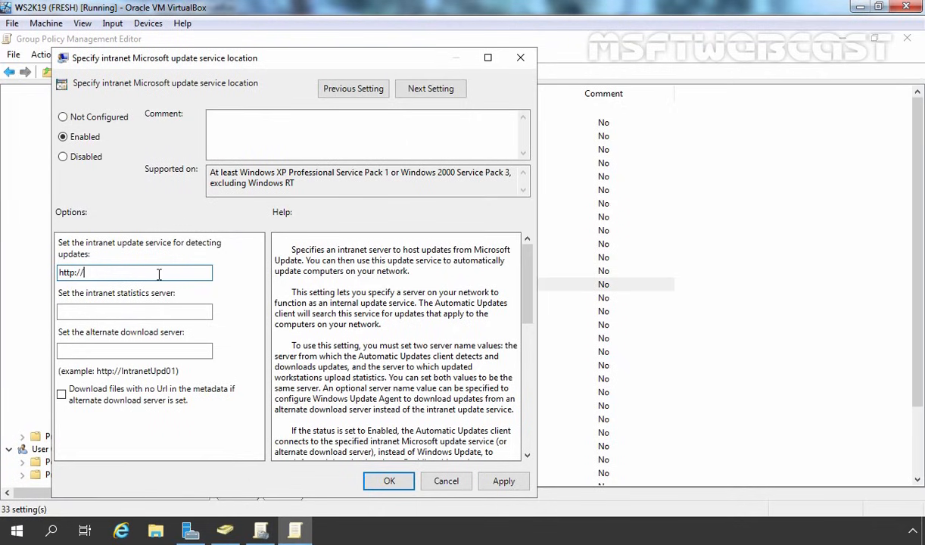
pyautogui.rightClick(159, 274)
pyautogui.click(190, 330)
pyautogui.write(':8530')
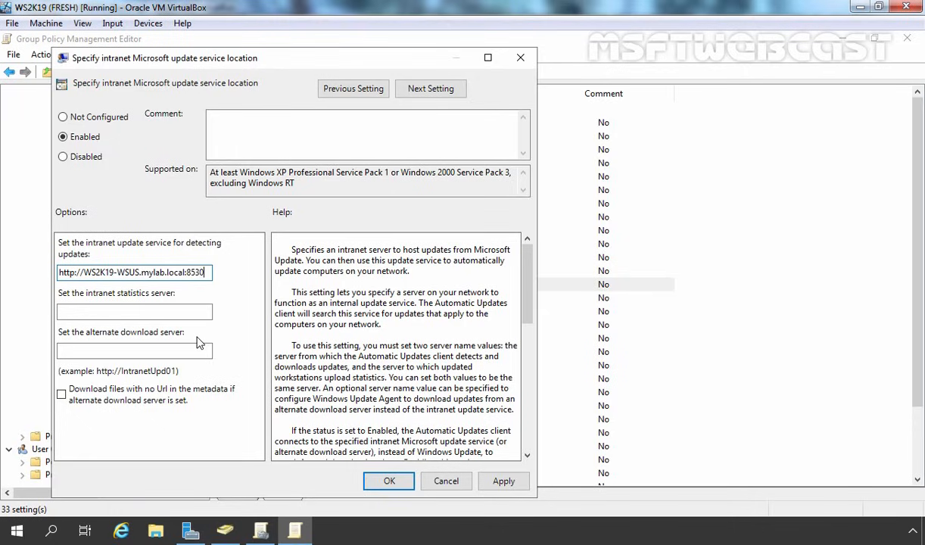
# - Copy the update service address into the intranet statistics server, leave the alternate download server blank, and apply and close the policy
pyautogui.moveTo(205, 273); pyautogui.dragTo(59, 276)
pyautogui.rightClick(59, 274)
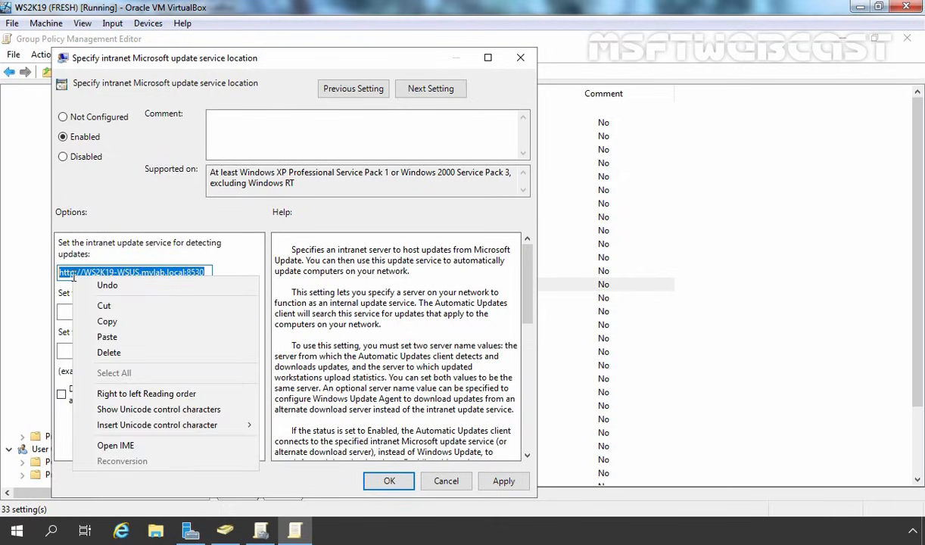
pyautogui.click(116, 323)
pyautogui.click(106, 311)
pyautogui.rightClick(106, 311)
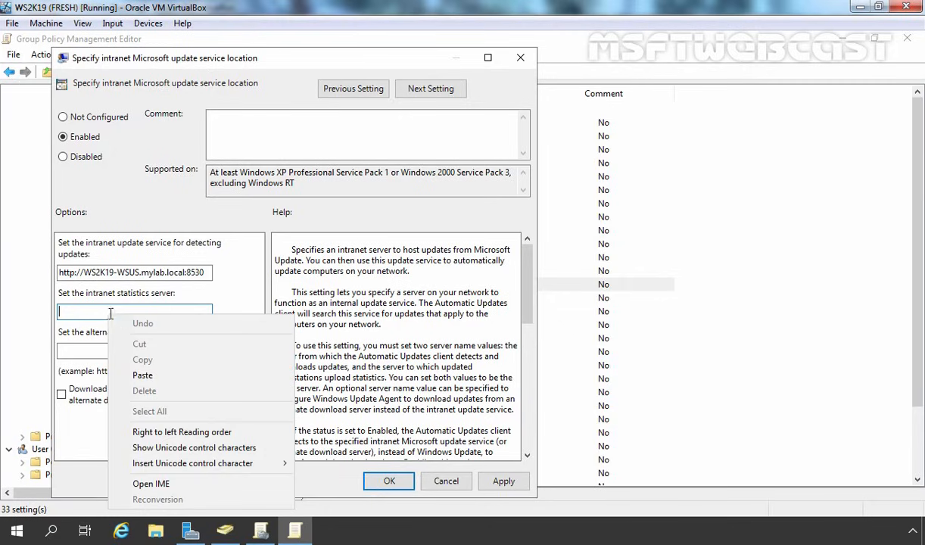
pyautogui.click(138, 364)
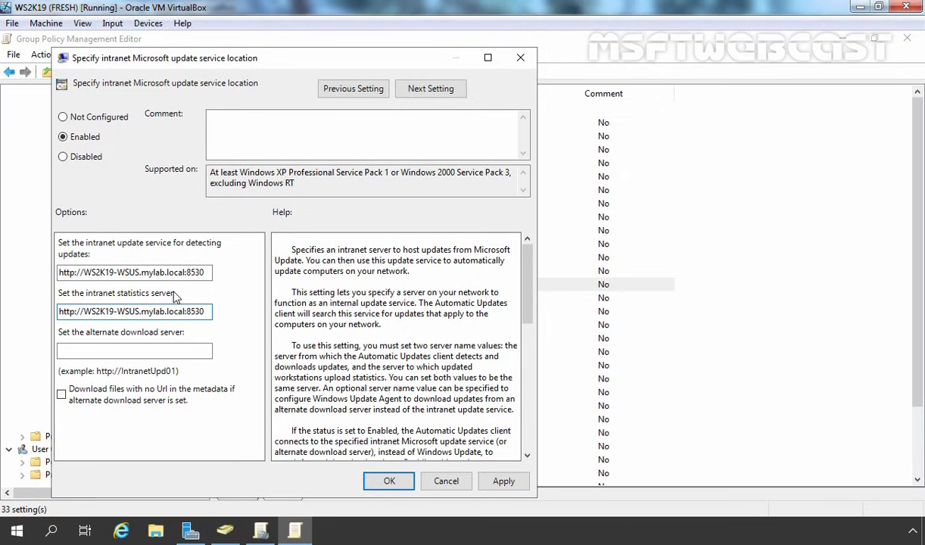
pyautogui.click(130, 350)
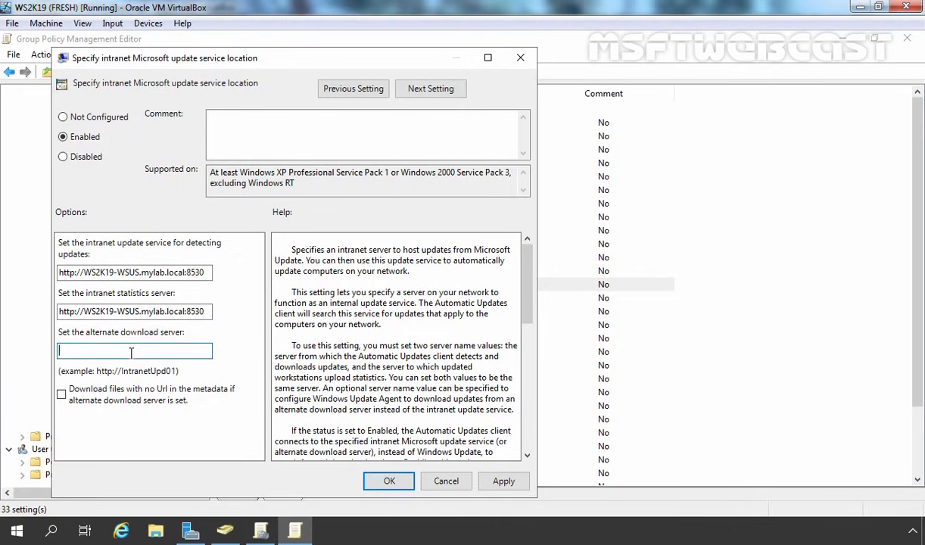
pyautogui.click(498, 482)
pyautogui.click(384, 480)
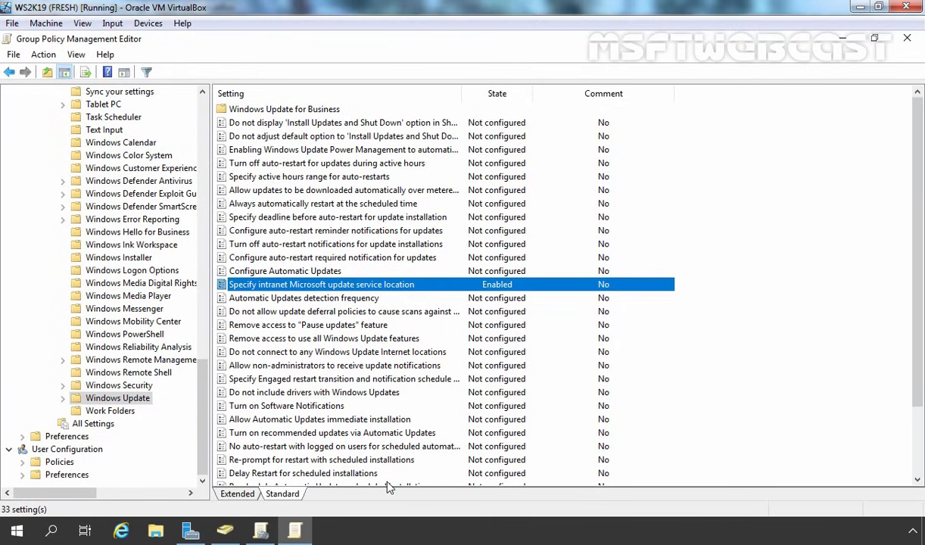
# - Enable the Configure Automatic Updates policy with the option 4 - Auto download and schedule the install
pyautogui.click(271, 272)
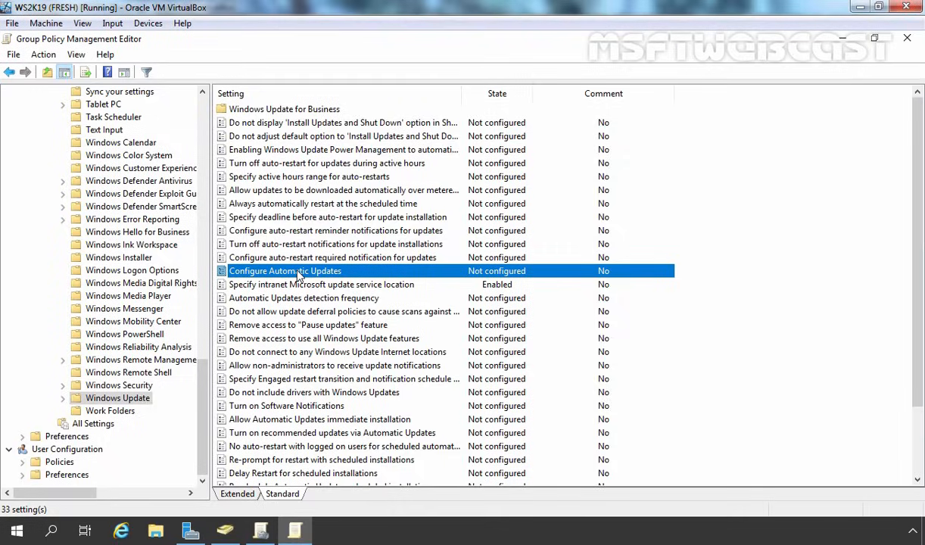
pyautogui.doubleClick(299, 274)
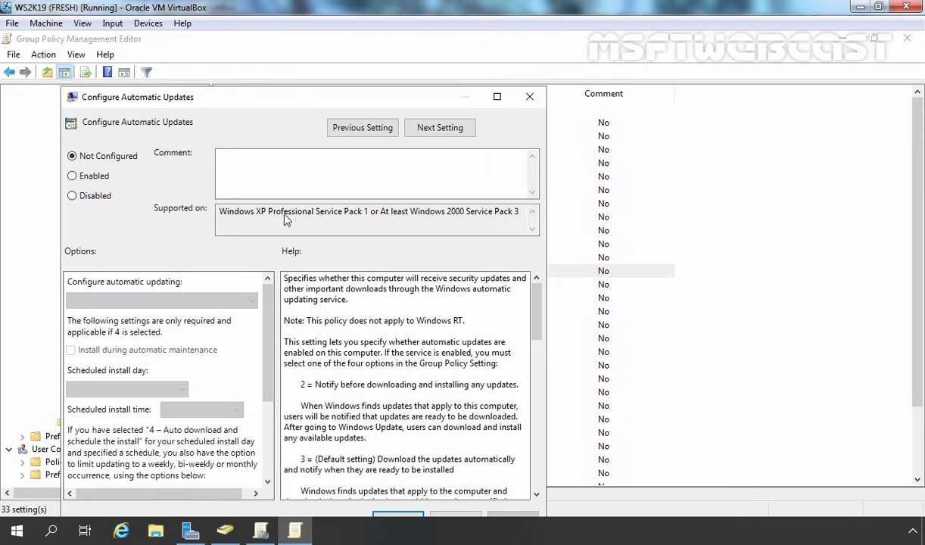
pyautogui.moveTo(209, 96); pyautogui.dragTo(208, 64)
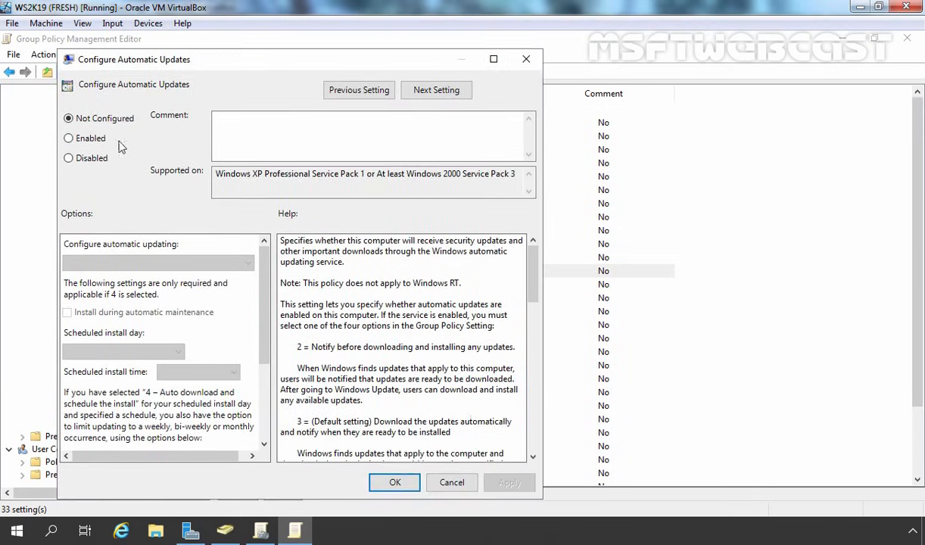
pyautogui.click(89, 143)
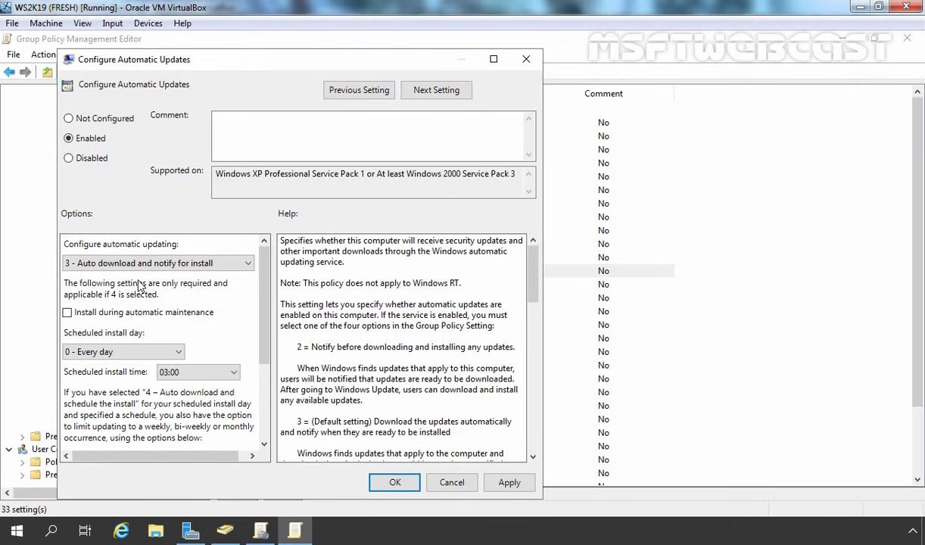
pyautogui.click(159, 264)
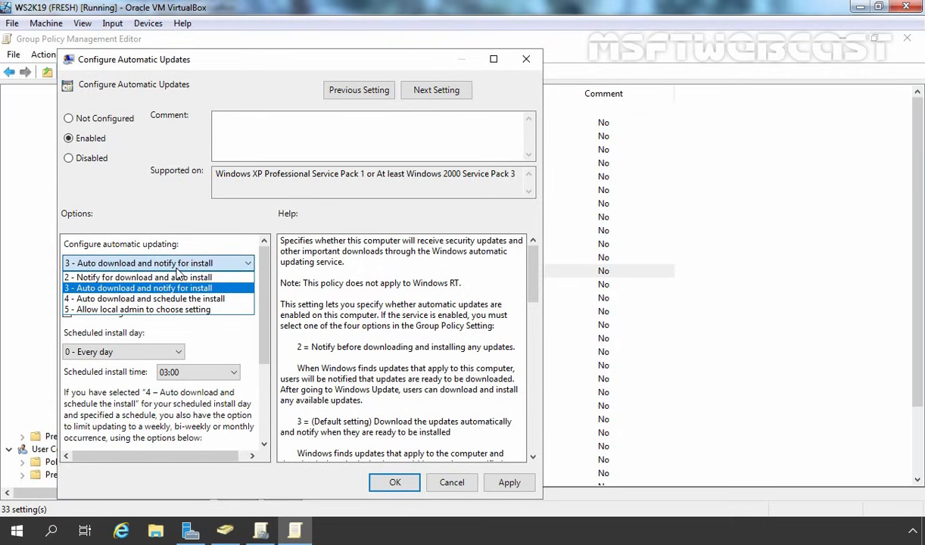
pyautogui.click(168, 300)
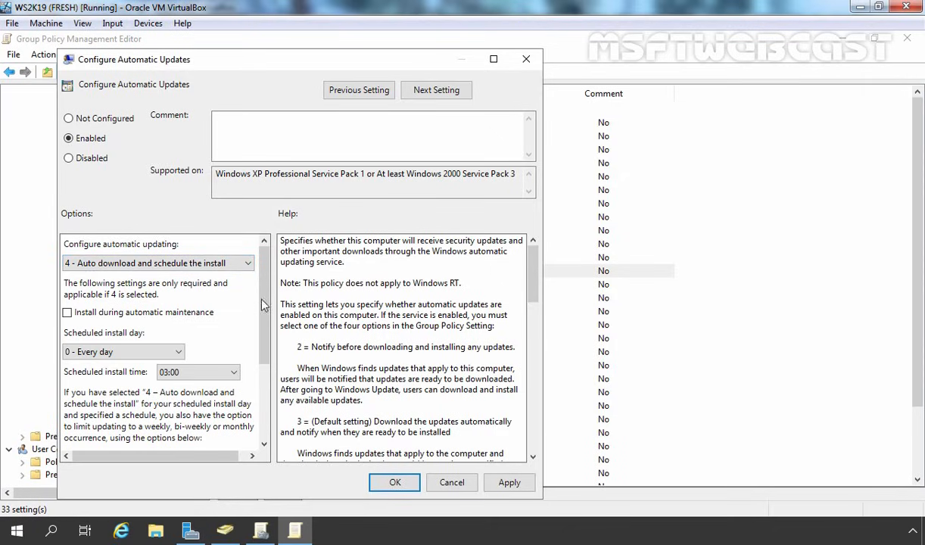
# - Set the scheduled install day of Configure Automatic Updates to 6 - Every Friday
pyautogui.scroll(-3, 266, 341)
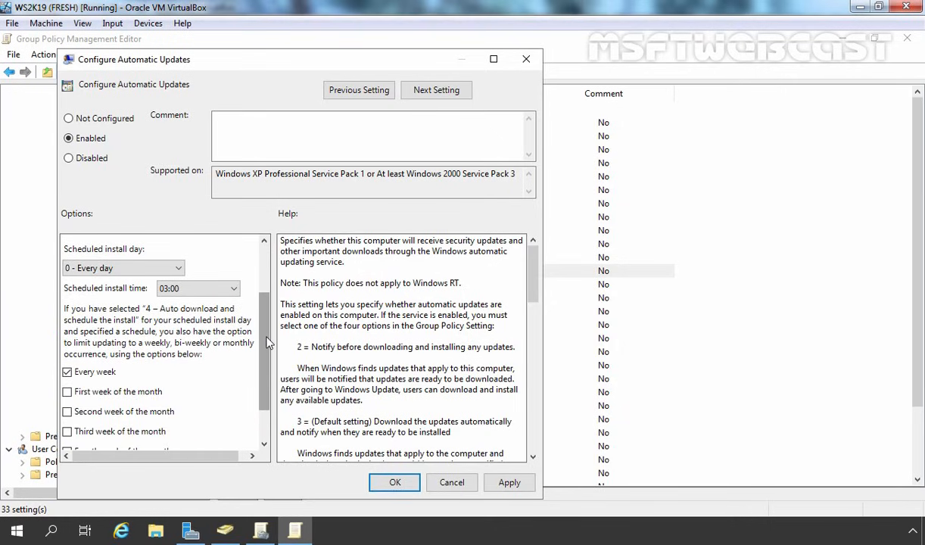
pyautogui.scroll(1, 258, 333)
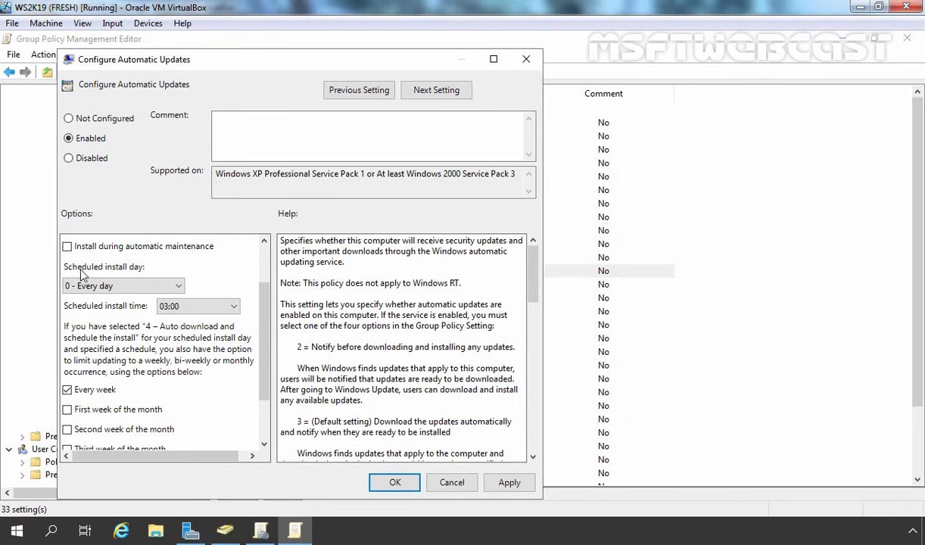
pyautogui.click(140, 286)
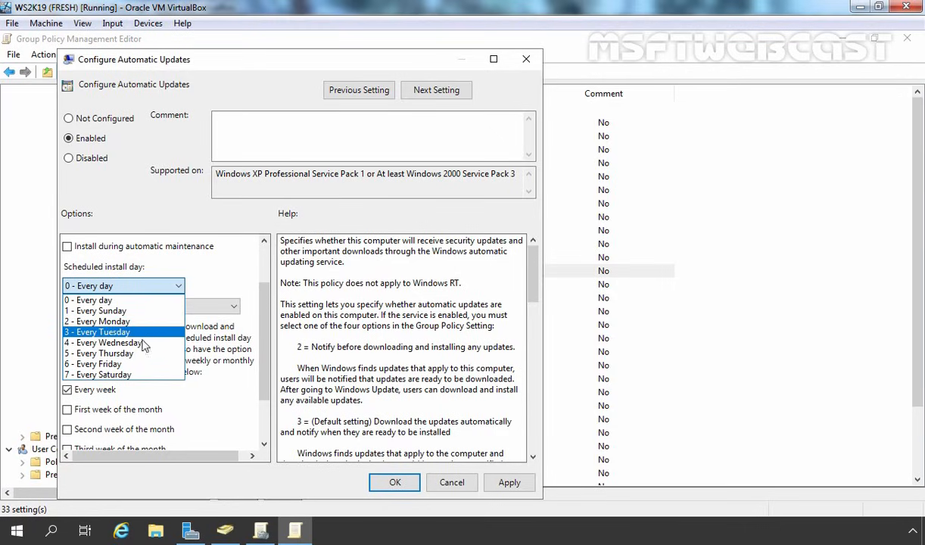
pyautogui.click(149, 365)
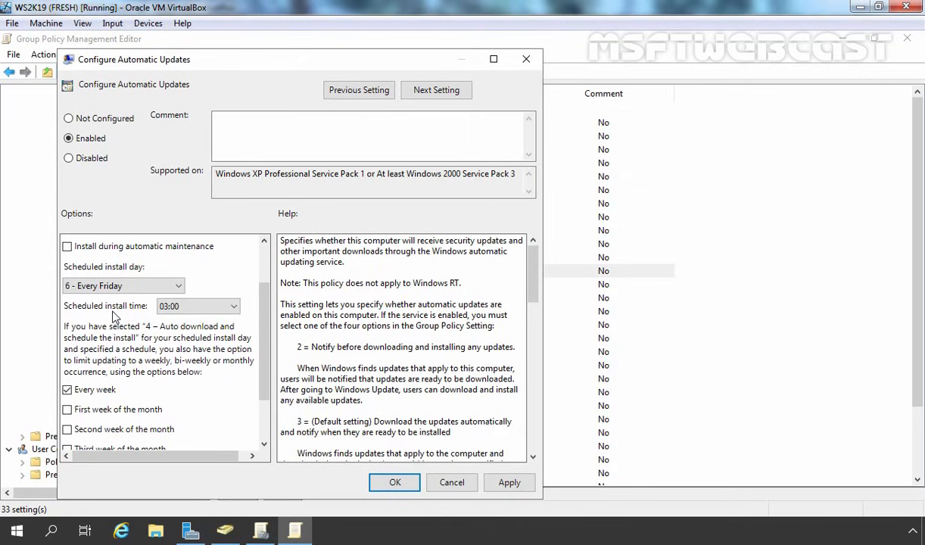
# - Review the weekly schedule options, change automatic updating to 3 - Auto download and notify for install, and apply and close the policy
pyautogui.scroll(-3, 114, 318)
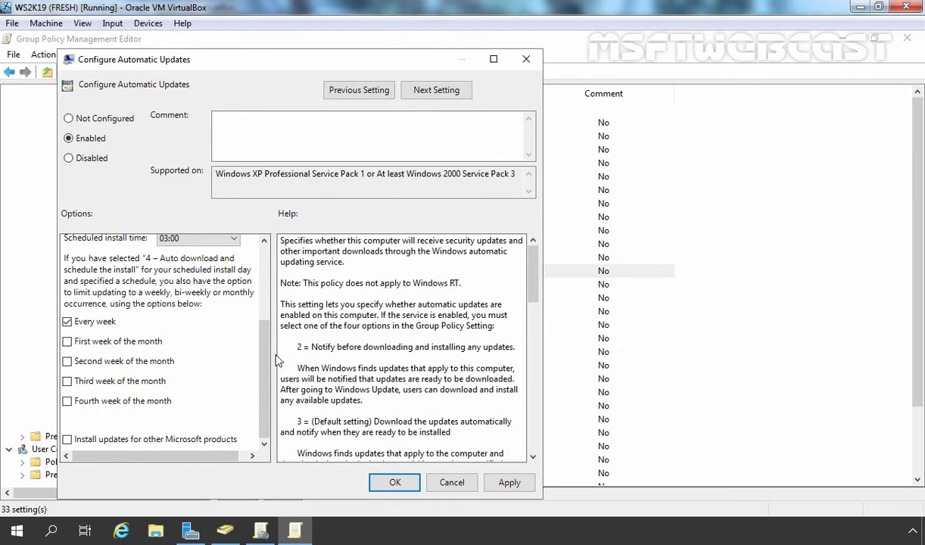
pyautogui.moveTo(265, 350); pyautogui.dragTo(271, 259)
pyautogui.click(186, 264)
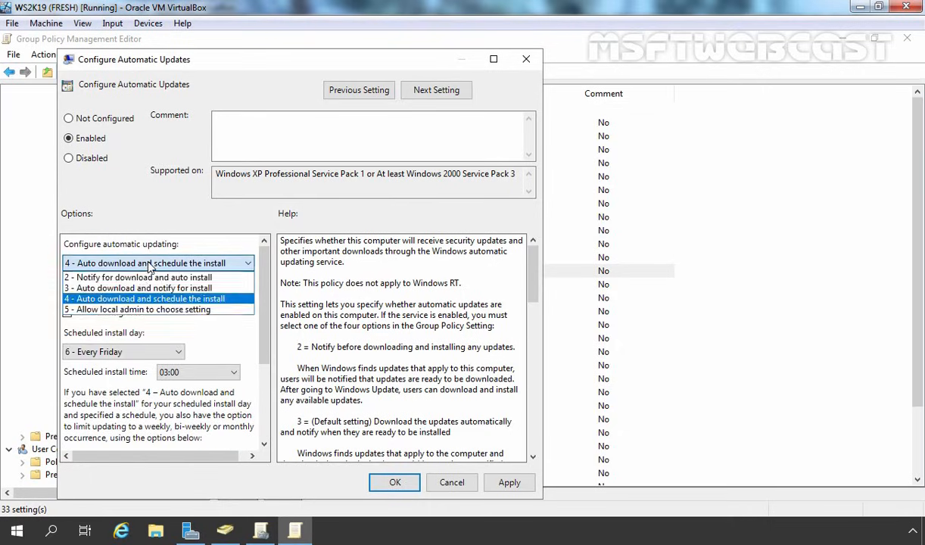
pyautogui.click(143, 288)
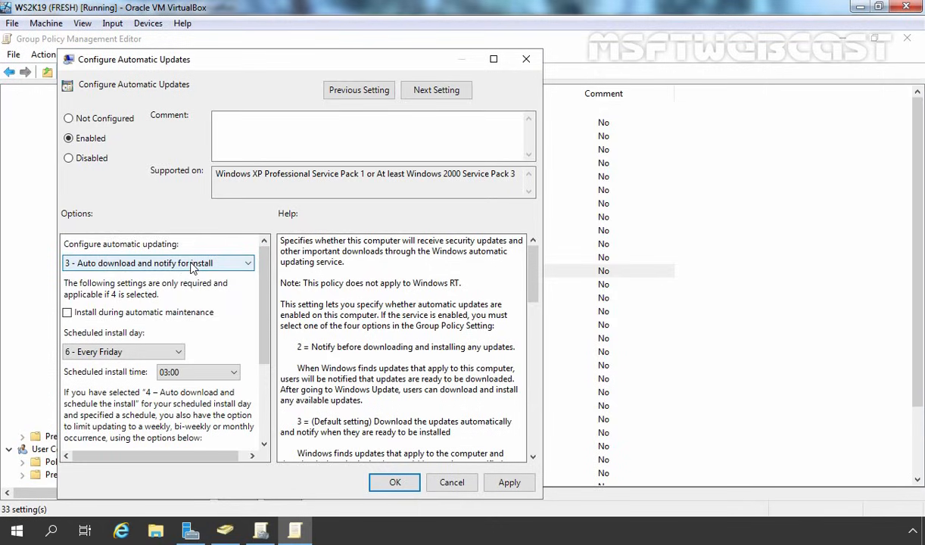
pyautogui.click(507, 483)
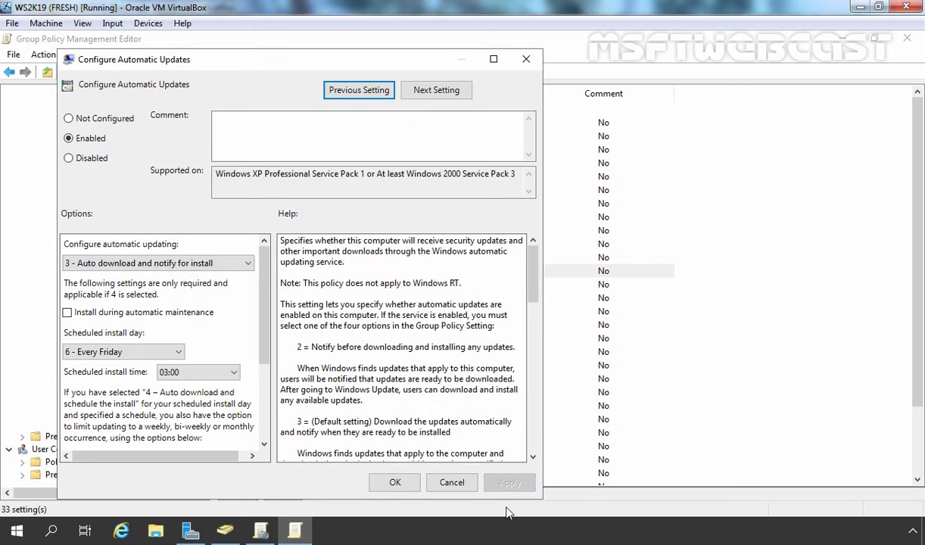
pyautogui.click(397, 483)
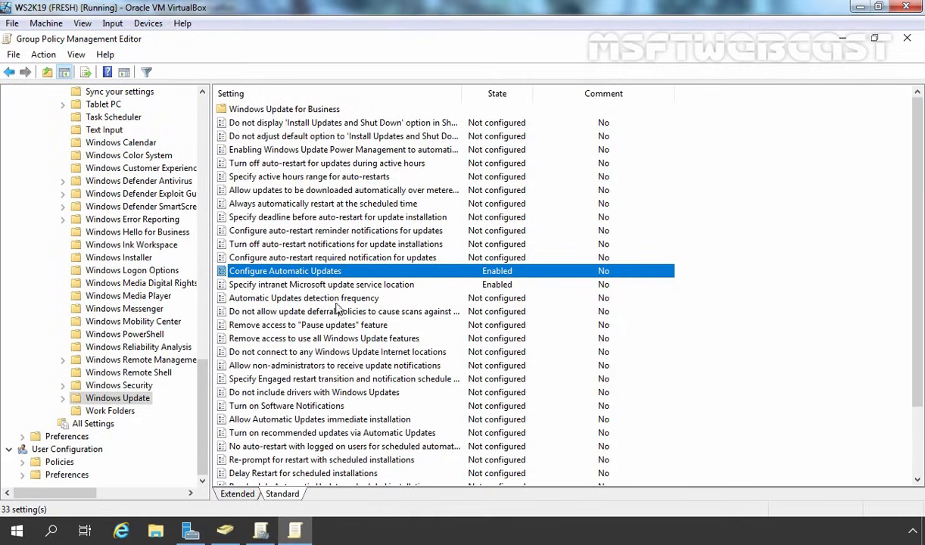
# - Enable the Automatic Updates detection frequency policy with a 1-hour check interval, then apply and close it
pyautogui.click(331, 300)
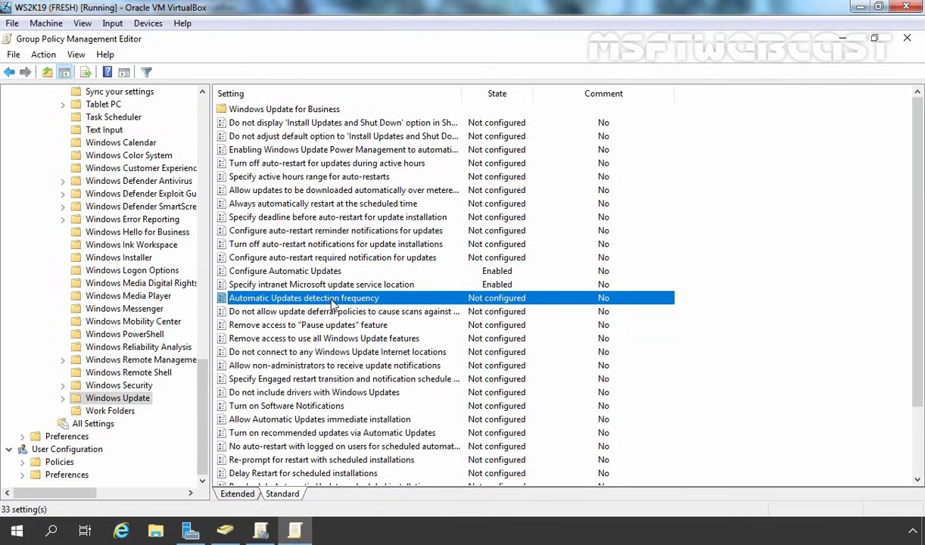
pyautogui.doubleClick(331, 300)
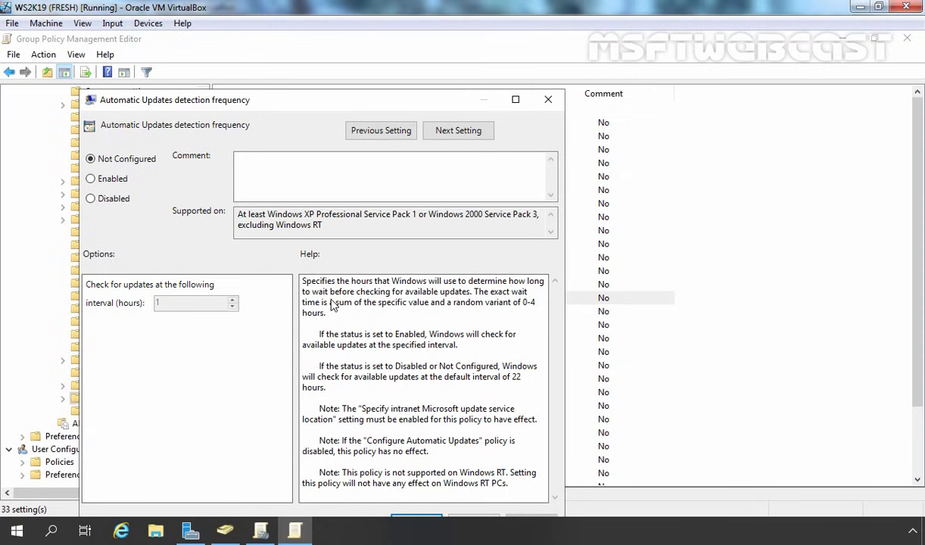
pyautogui.click(110, 183)
pyautogui.click(182, 303)
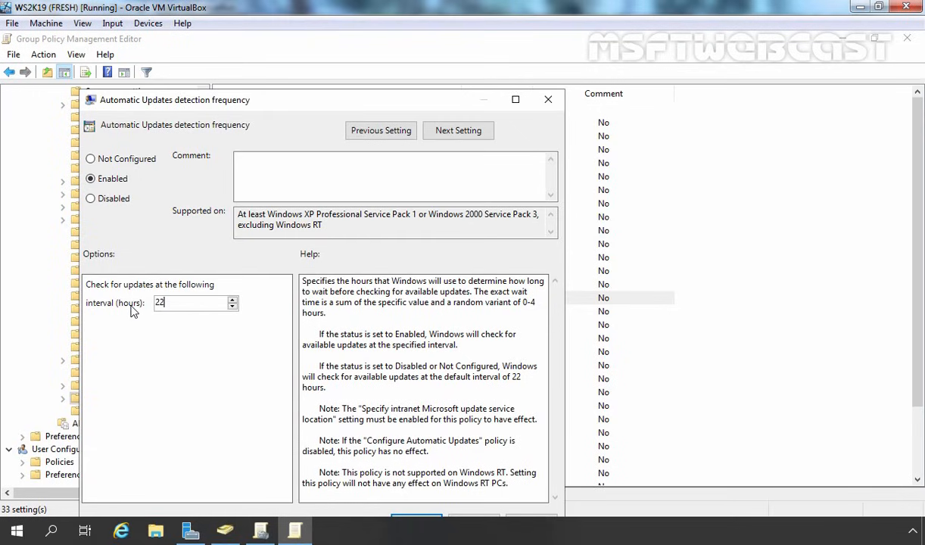
pyautogui.press('BackSpace')
pyautogui.press('BackSpace')
pyautogui.write('1')
pyautogui.moveTo(151, 103); pyautogui.dragTo(148, 79)
pyautogui.click(529, 500)
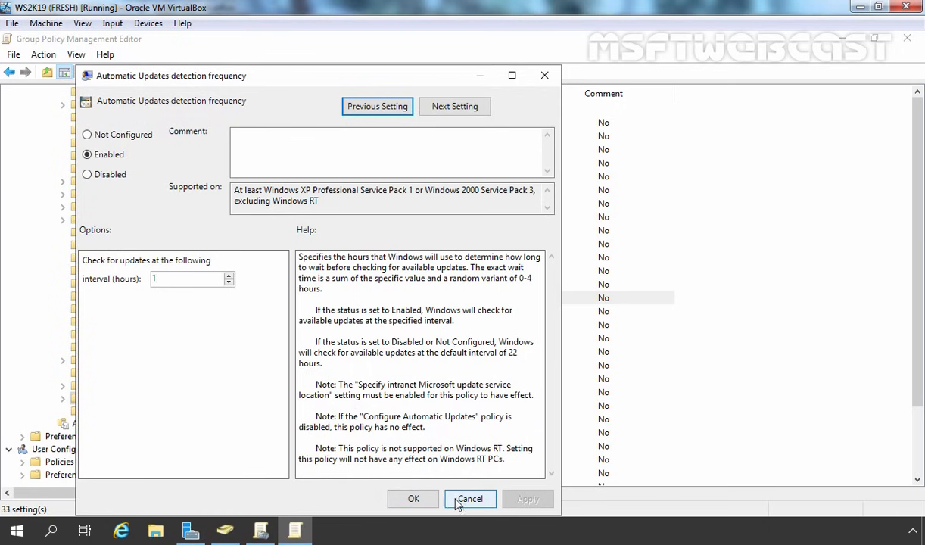
pyautogui.click(468, 500)
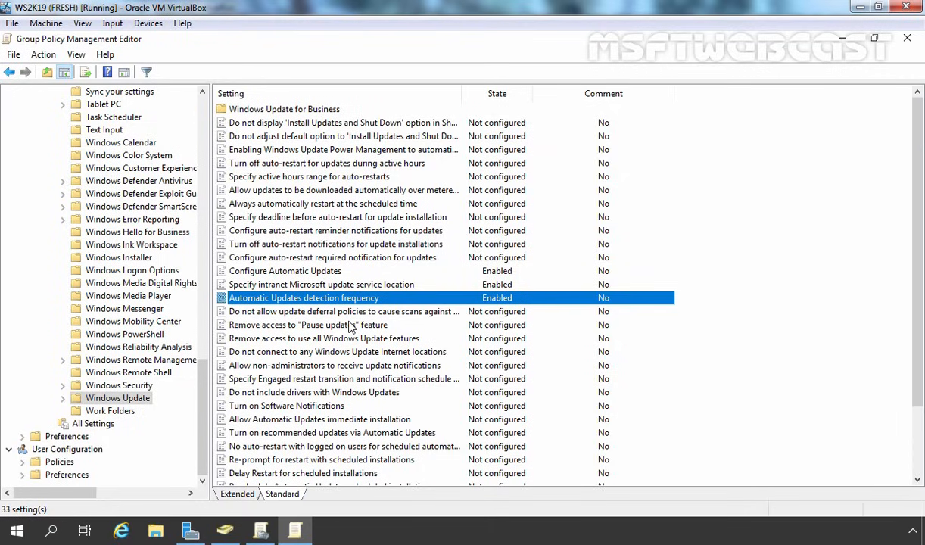
# - Close the policy editor and link the existing Test wsus gpo to the TestServerAccounts OU under TestOU
pyautogui.click(907, 38)
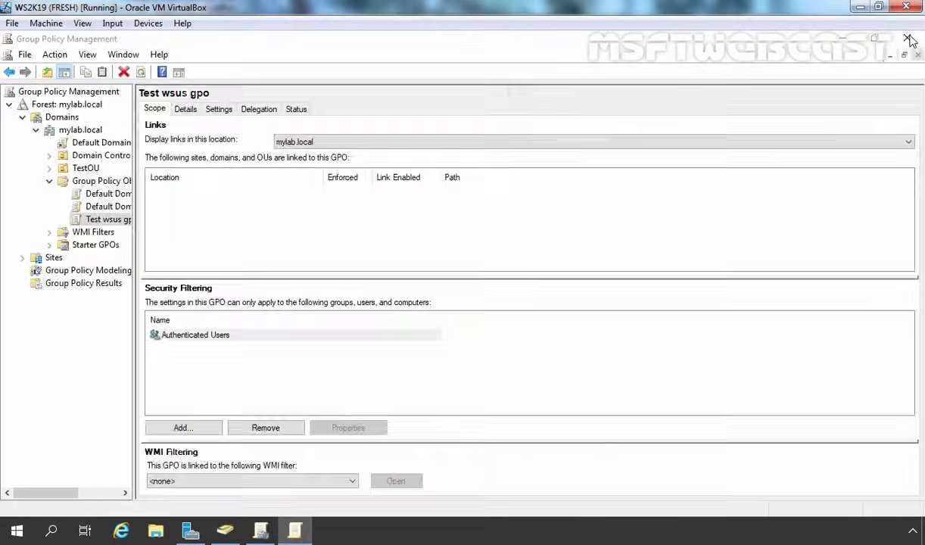
pyautogui.doubleClick(90, 170)
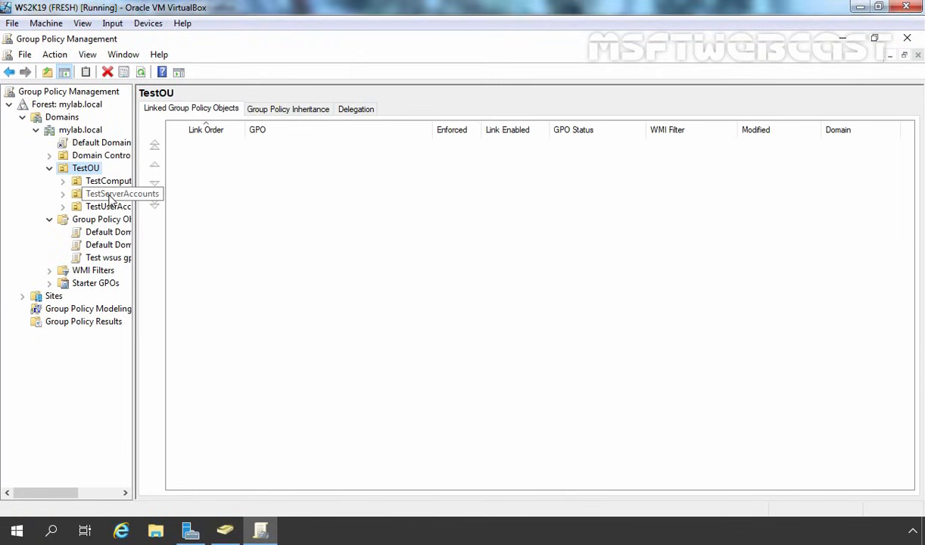
pyautogui.click(111, 198)
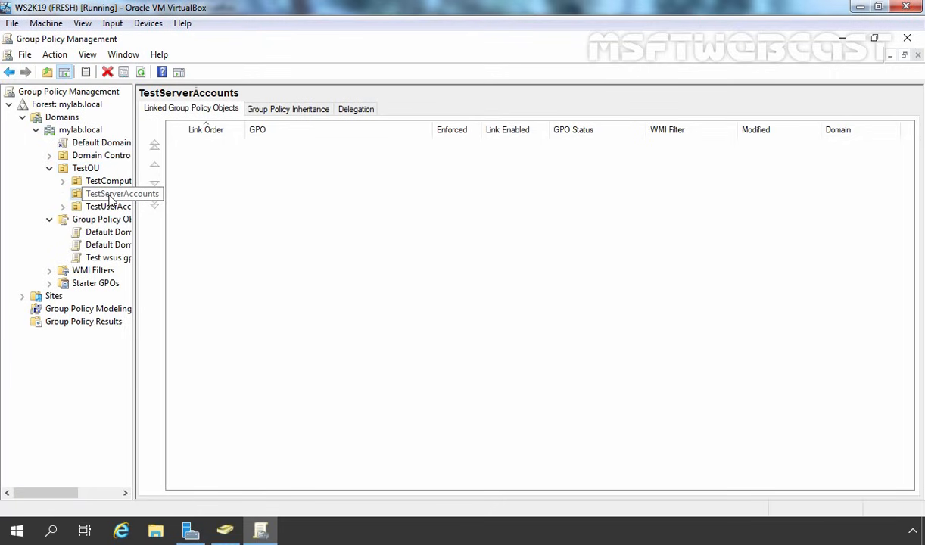
pyautogui.rightClick(117, 201)
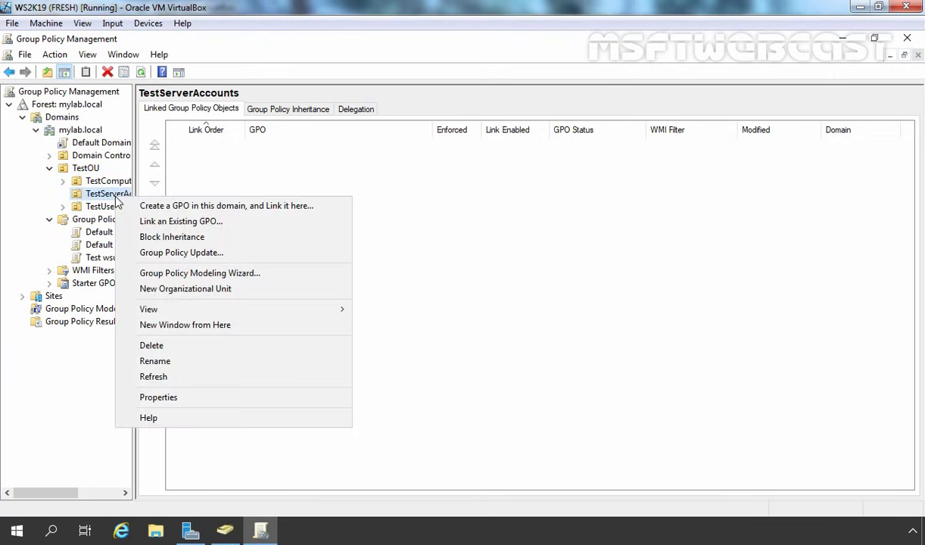
pyautogui.click(210, 224)
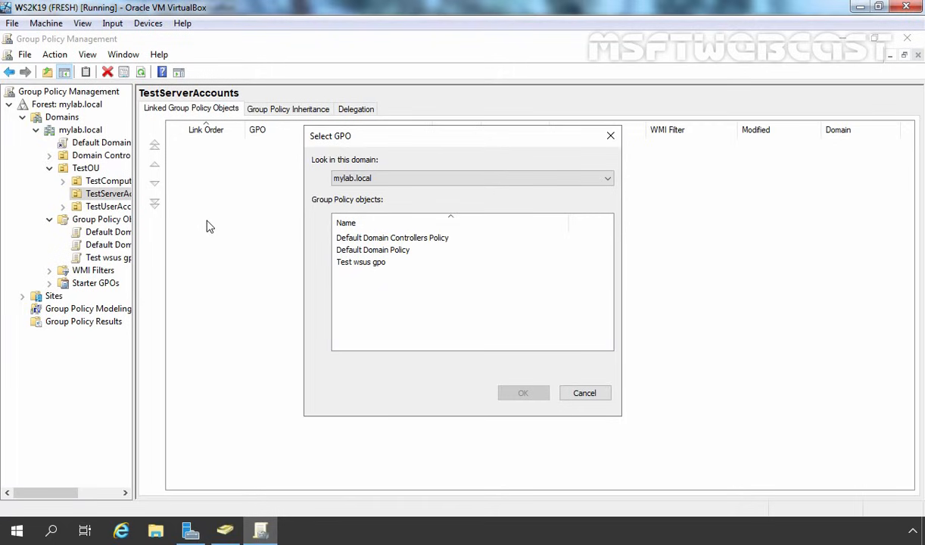
pyautogui.click(358, 267)
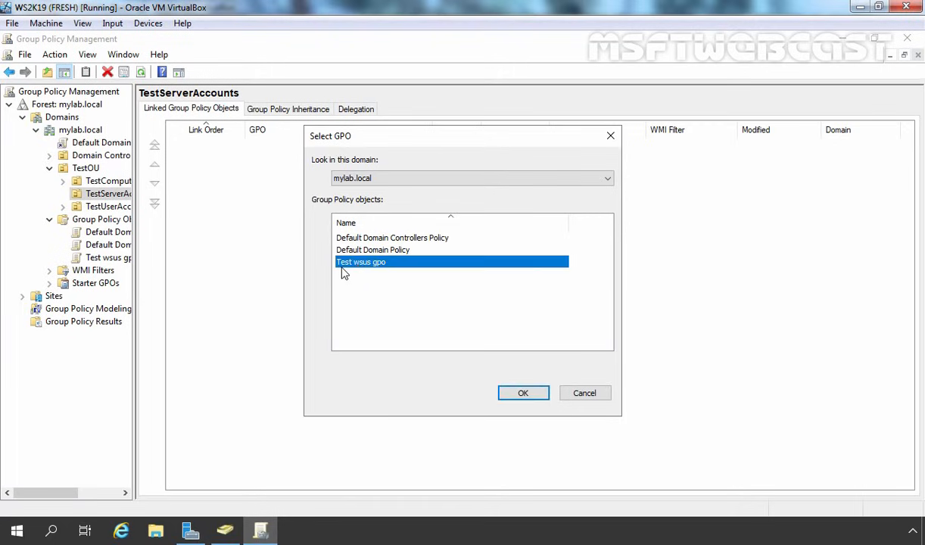
pyautogui.click(530, 394)
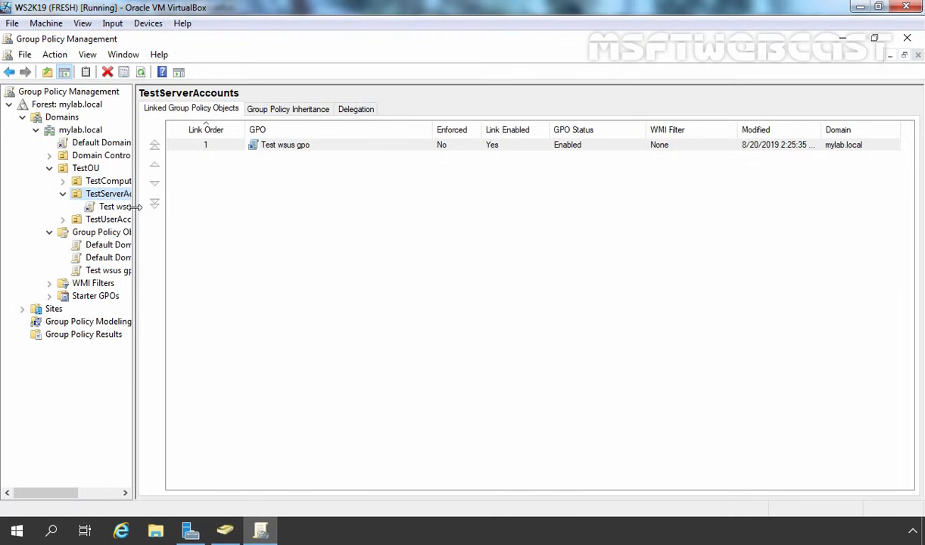
pyautogui.moveTo(135, 214); pyautogui.dragTo(191, 213)
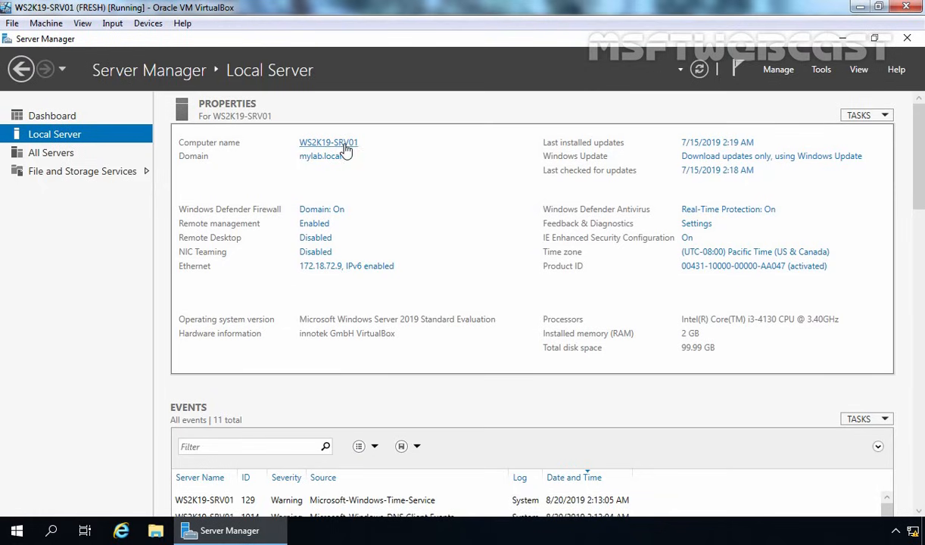
# - On the WS2K19-SRV01 machine, open a Command Prompt and run gpupdate /force
pyautogui.click(843, 37)
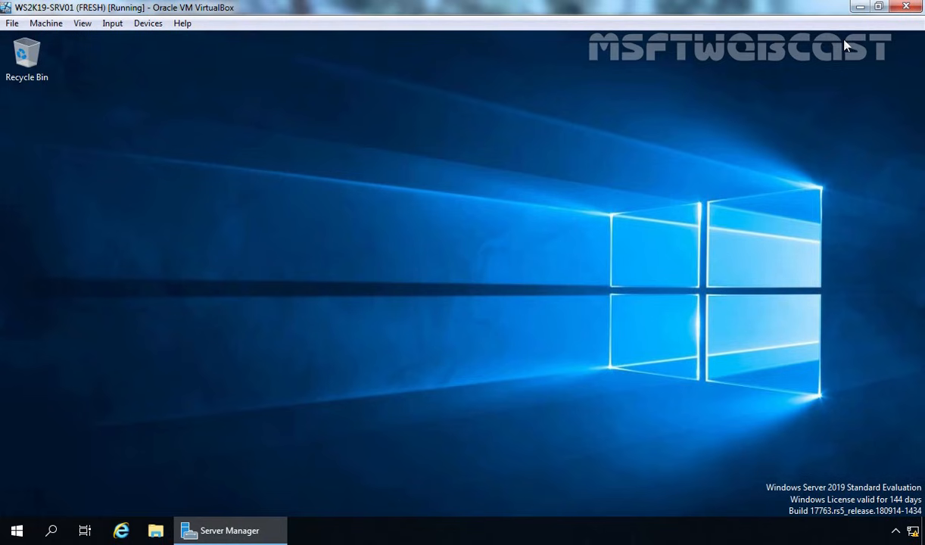
pyautogui.press('super+r')
pyautogui.write('cmd')
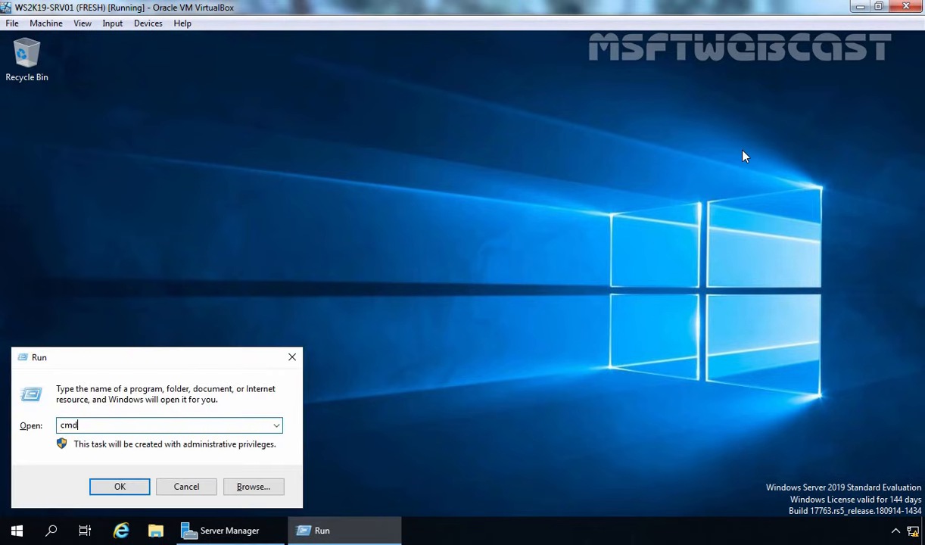
pyautogui.press('Return')
pyautogui.write('gpupdate /force')
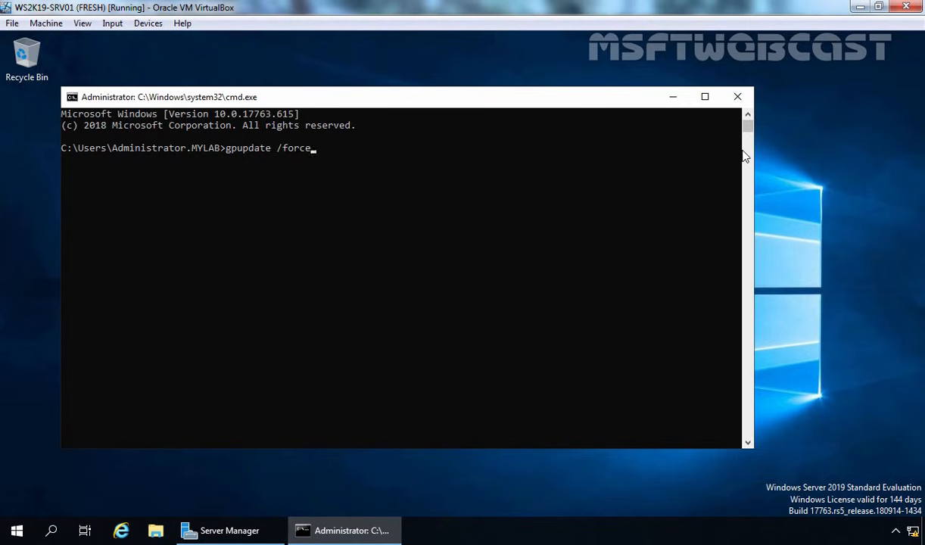
pyautogui.press('Return')
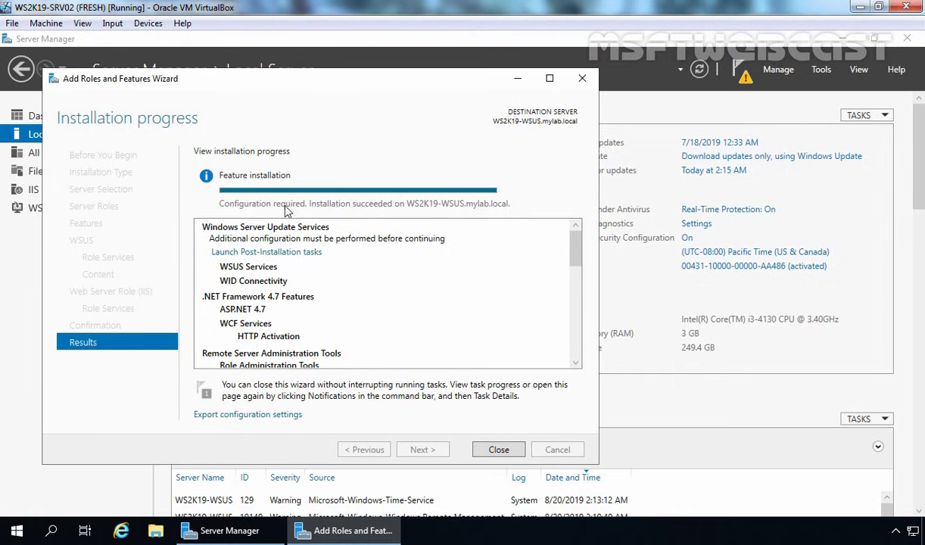
# - On WS2K19-WSUS, run the WSUS post-installation tasks, close the role wizard, and open Windows Server Update Services
pyautogui.click(262, 255)
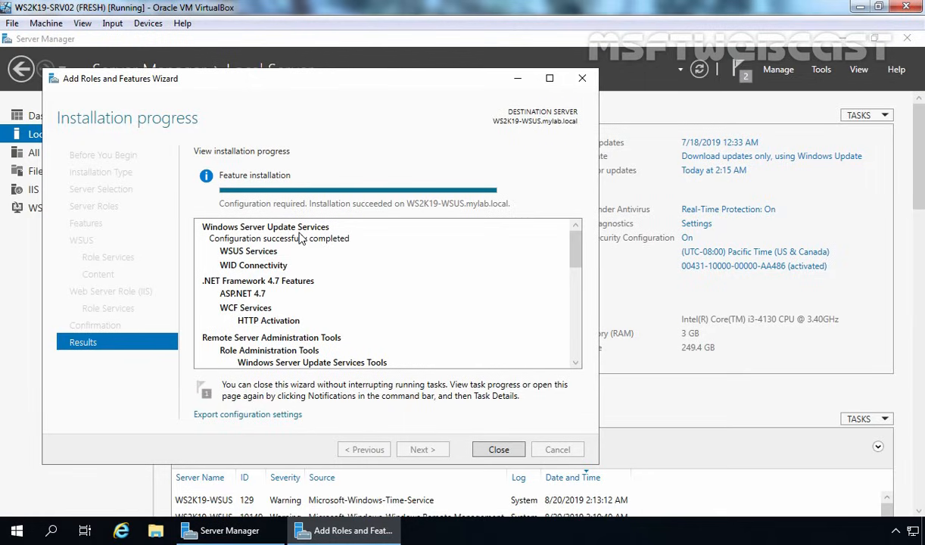
pyautogui.click(497, 450)
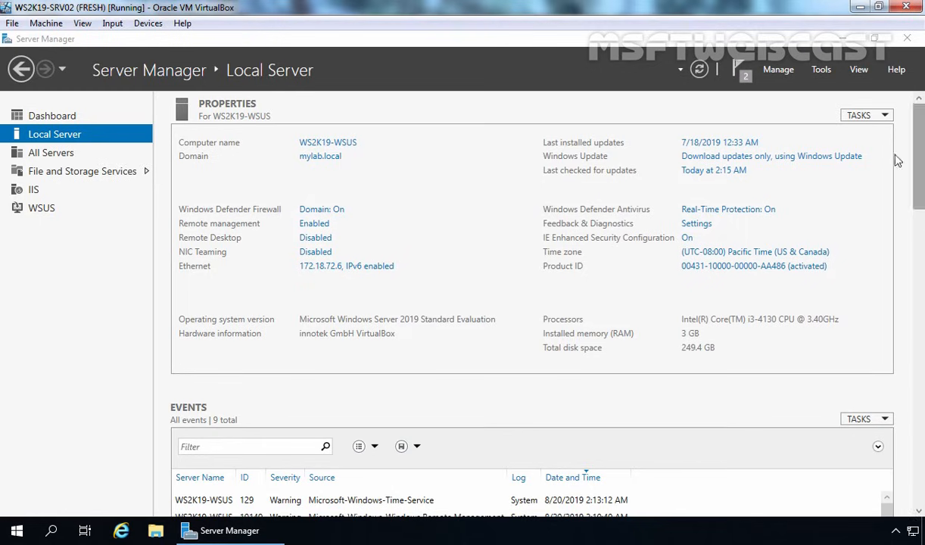
pyautogui.click(822, 69)
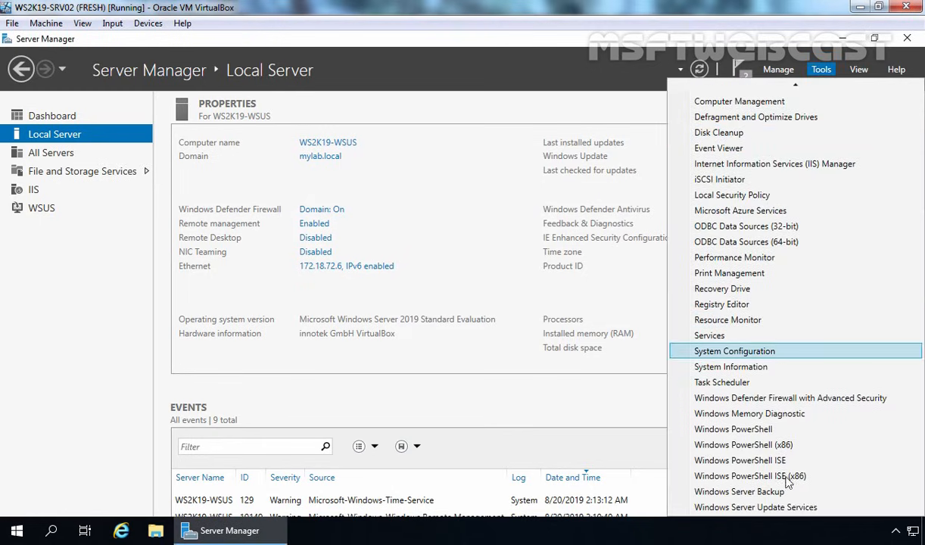
pyautogui.click(806, 508)
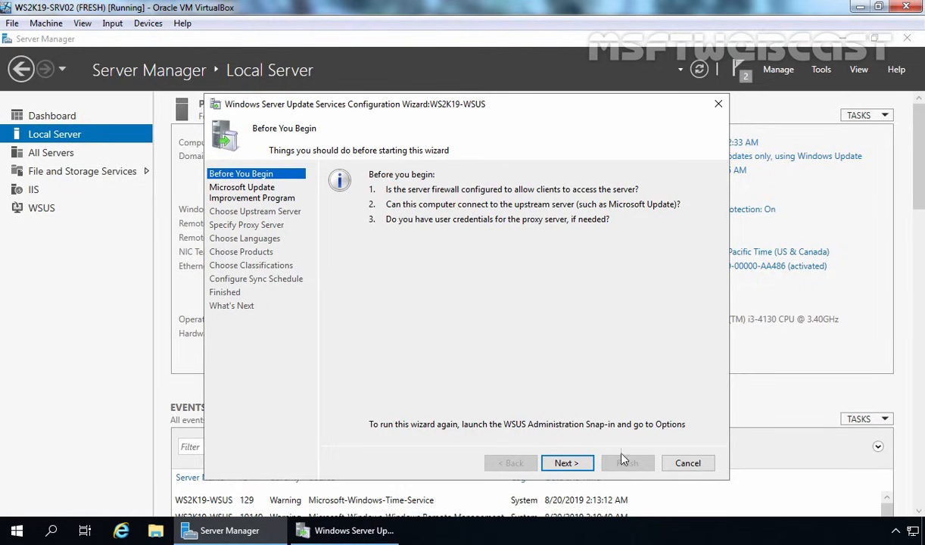
# - Start the WSUS configuration and opt out of the Microsoft Update Improvement Program
pyautogui.click(564, 463)
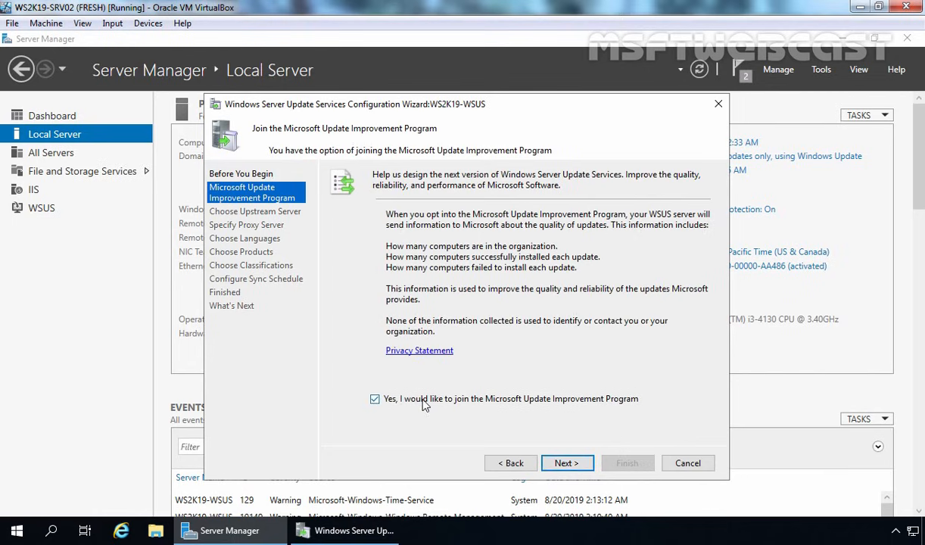
pyautogui.click(375, 399)
pyautogui.click(567, 464)
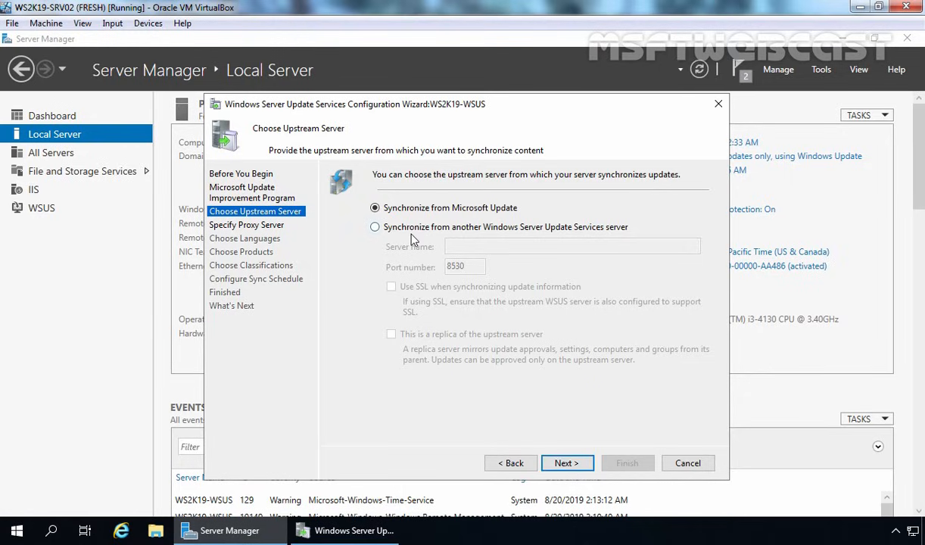
# - Keep Microsoft Update as the upstream server without a proxy, and connect to download the update information
pyautogui.click(564, 464)
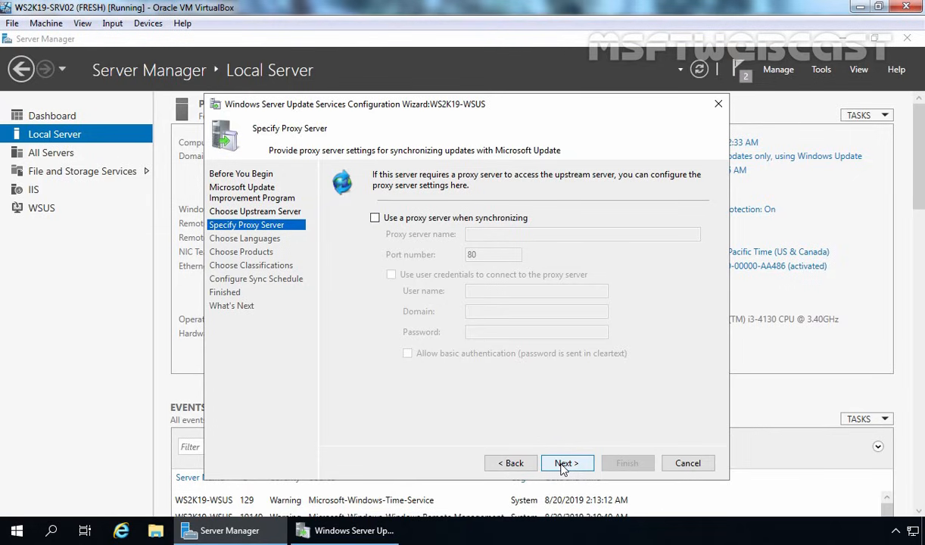
pyautogui.click(564, 465)
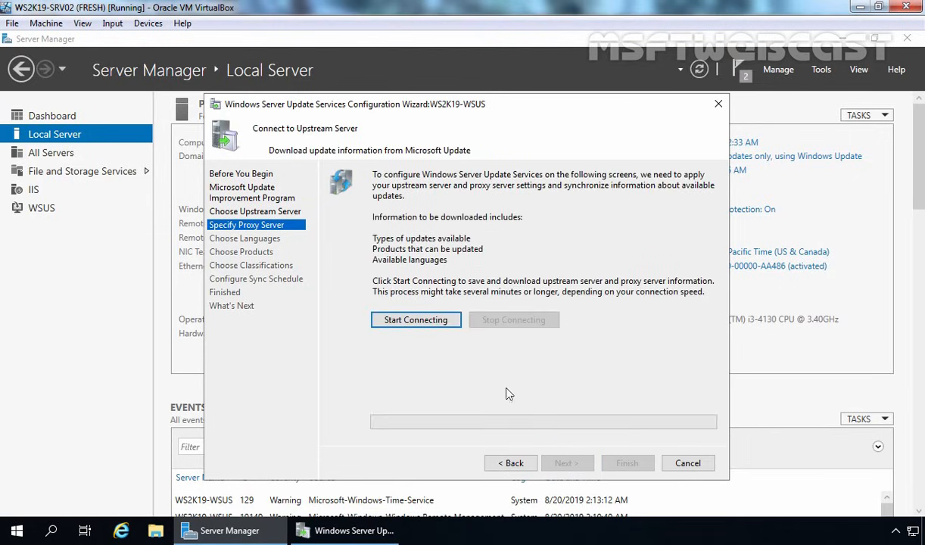
pyautogui.click(413, 323)
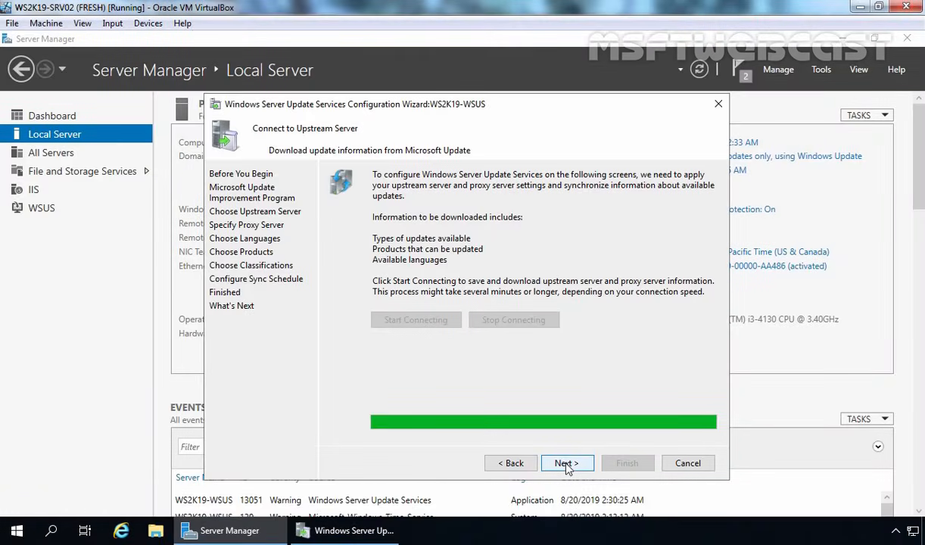
pyautogui.click(567, 464)
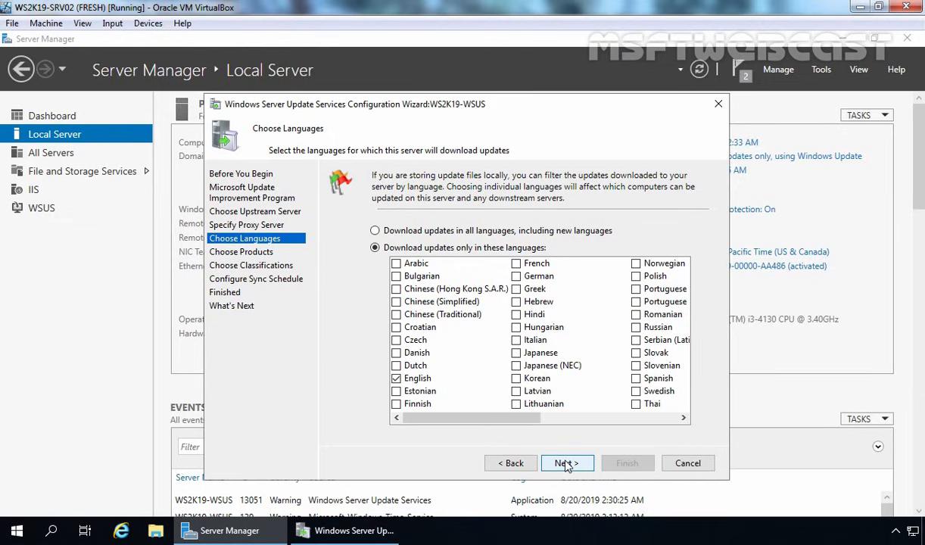
# - Keep English as the only update language and clear the whole Windows category in the product selection
pyautogui.click(567, 464)
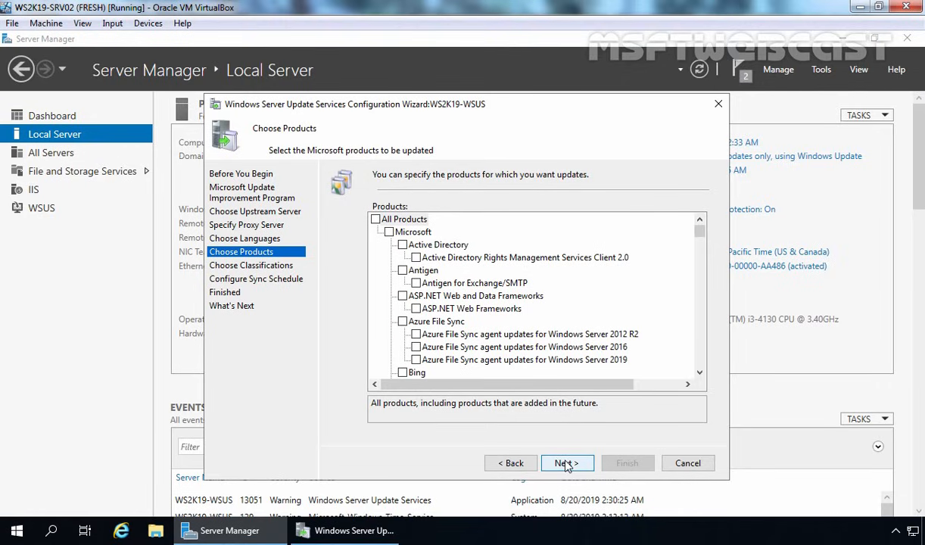
pyautogui.scroll(-12, 698, 286)
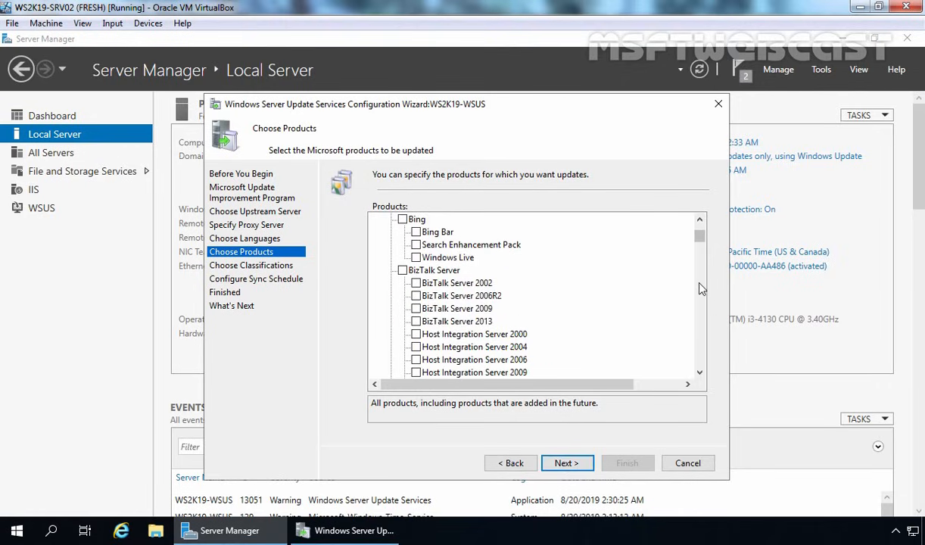
pyautogui.scroll(-15, 701, 288)
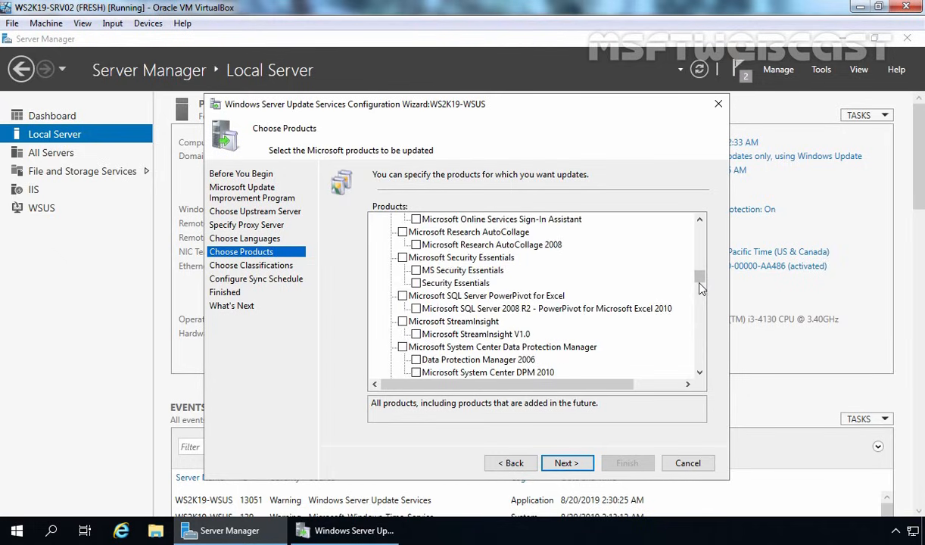
pyautogui.scroll(-15, 701, 287)
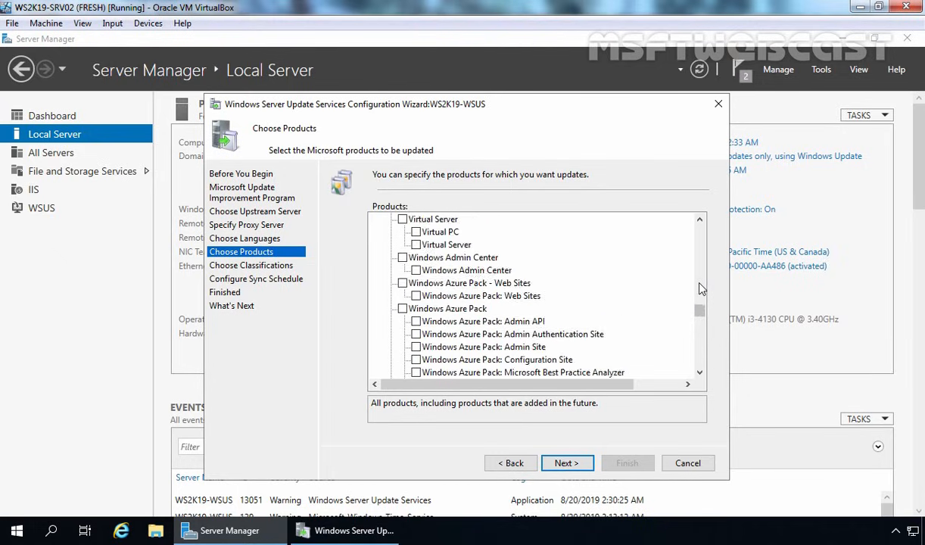
pyautogui.scroll(-10, 699, 318)
pyautogui.scroll(3, 706, 310)
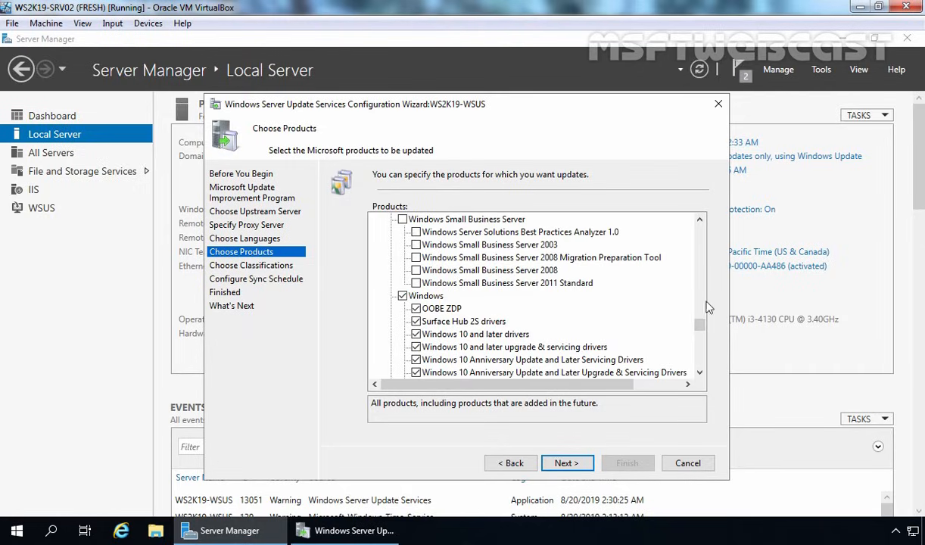
pyautogui.click(403, 296)
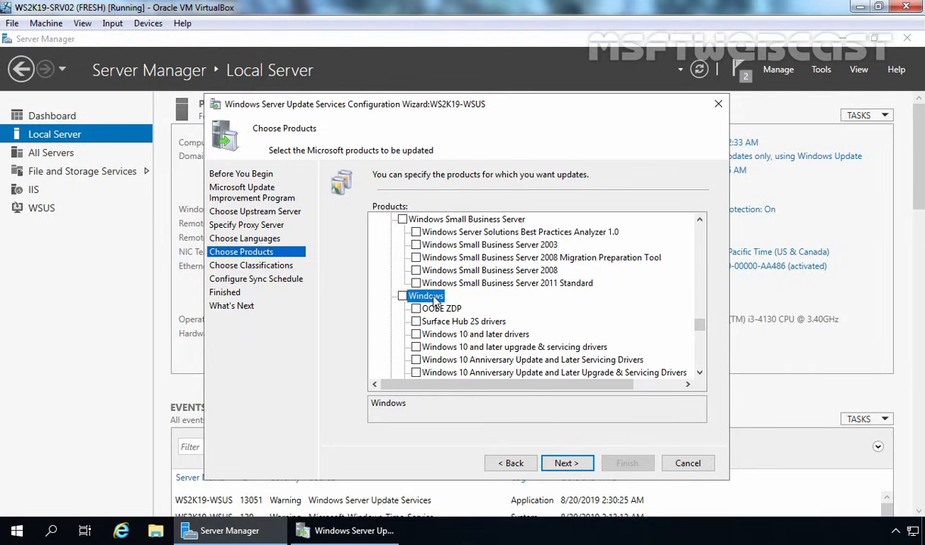
# - Choose Windows Server 2019 as the product to be updated and continue to the update classifications
pyautogui.scroll(-3, 436, 303)
pyautogui.scroll(-10, 435, 303)
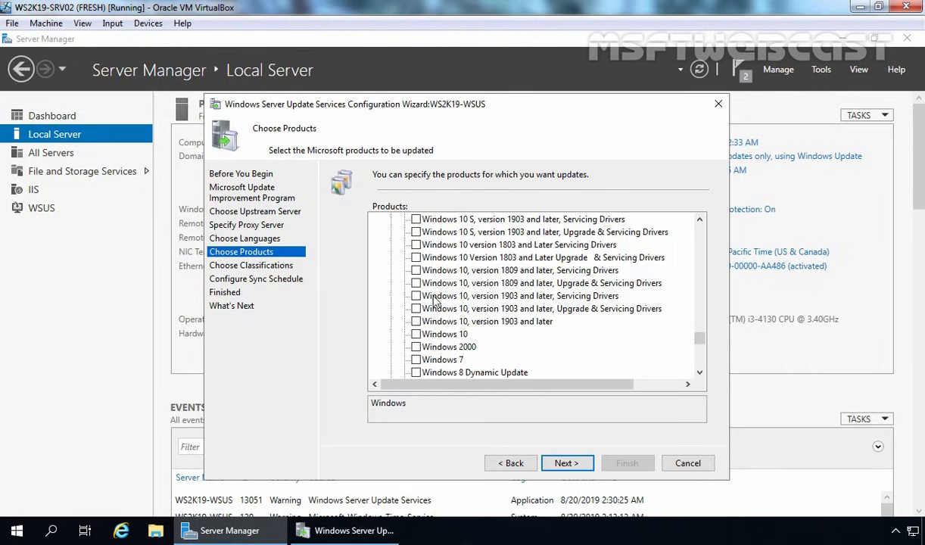
pyautogui.scroll(-15, 436, 301)
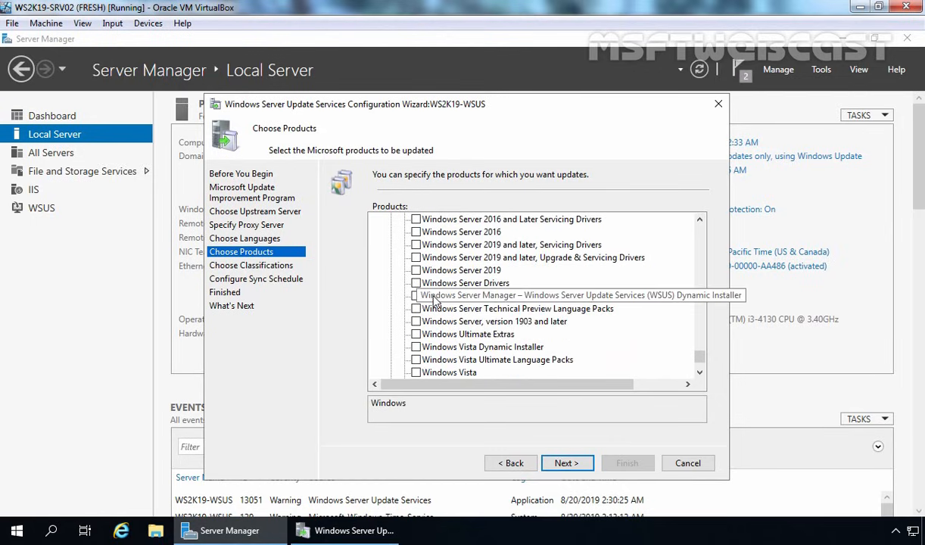
pyautogui.click(416, 271)
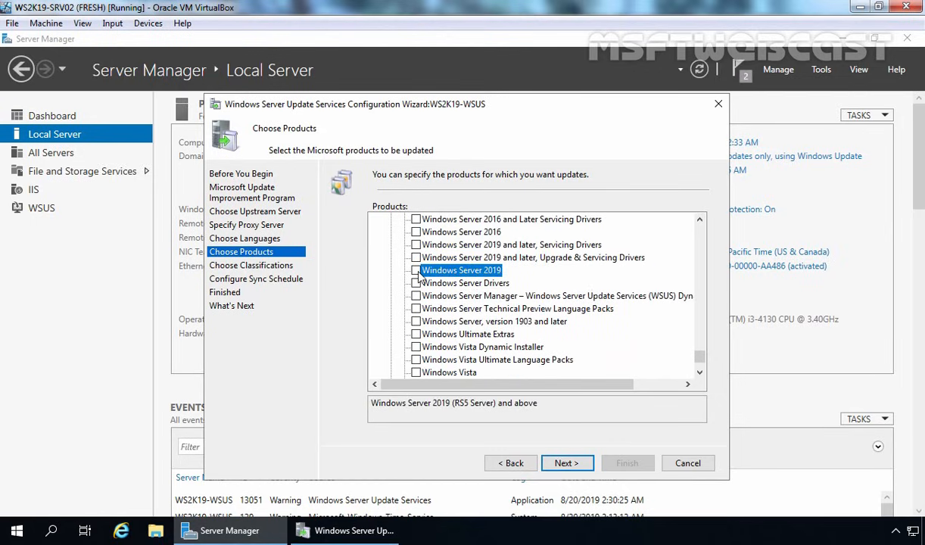
pyautogui.click(564, 462)
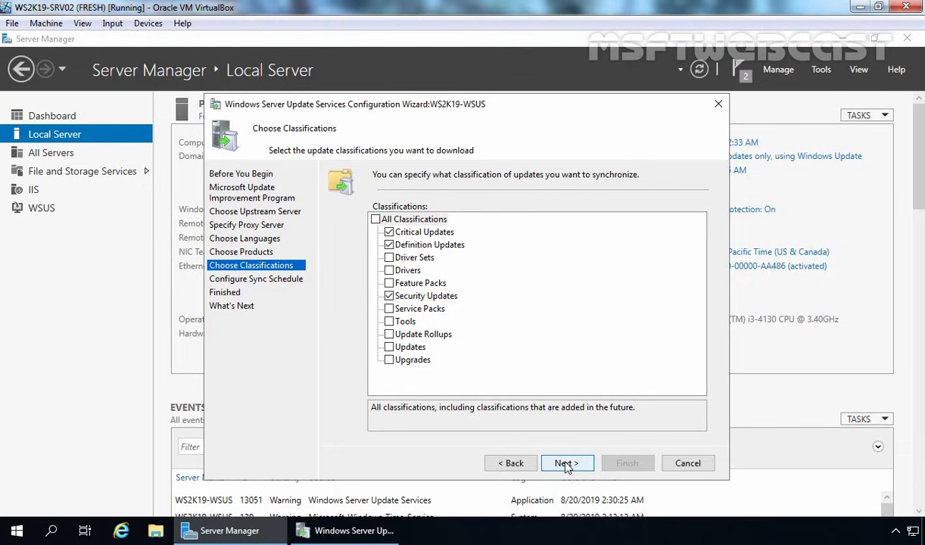
# - Keep Critical Updates, Definition Updates and Security Updates as the classifications and continue to the sync schedule
pyautogui.click(425, 232)
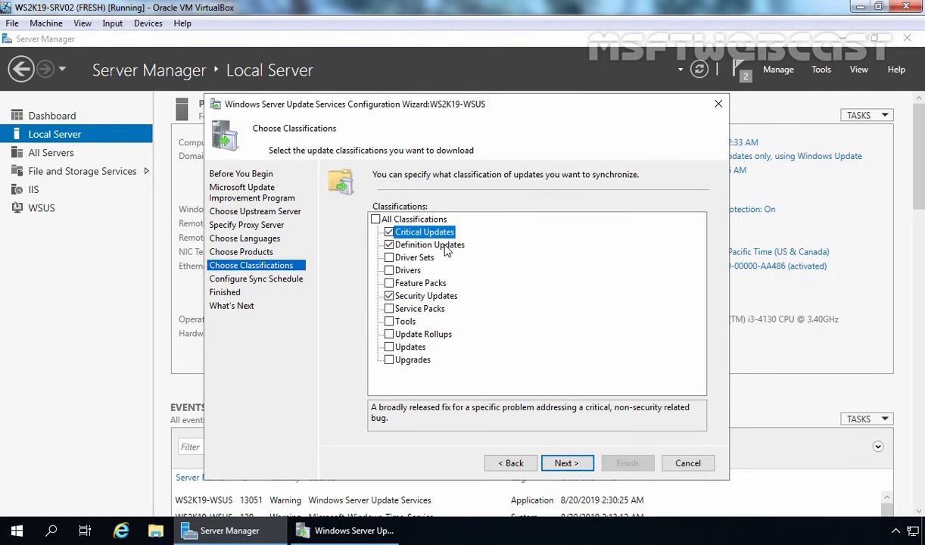
pyautogui.click(446, 247)
pyautogui.click(442, 297)
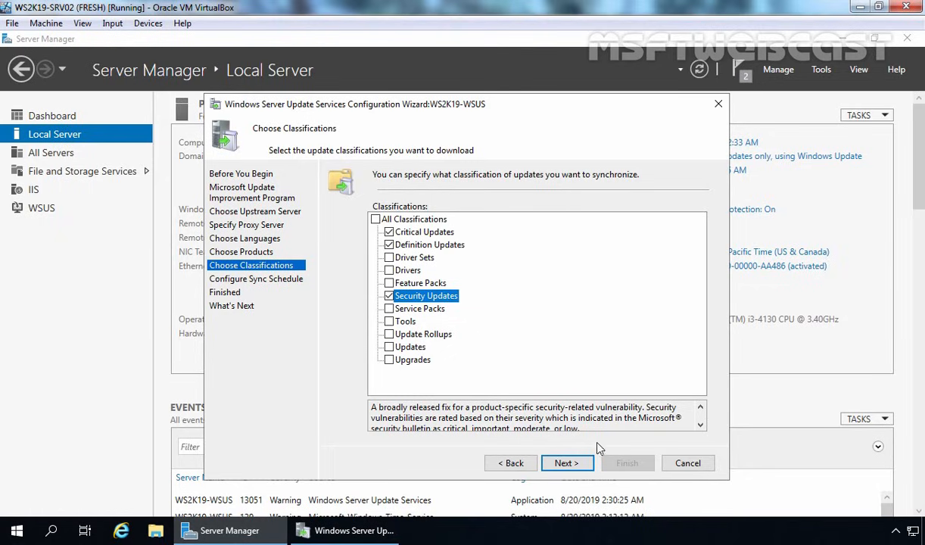
pyautogui.click(567, 464)
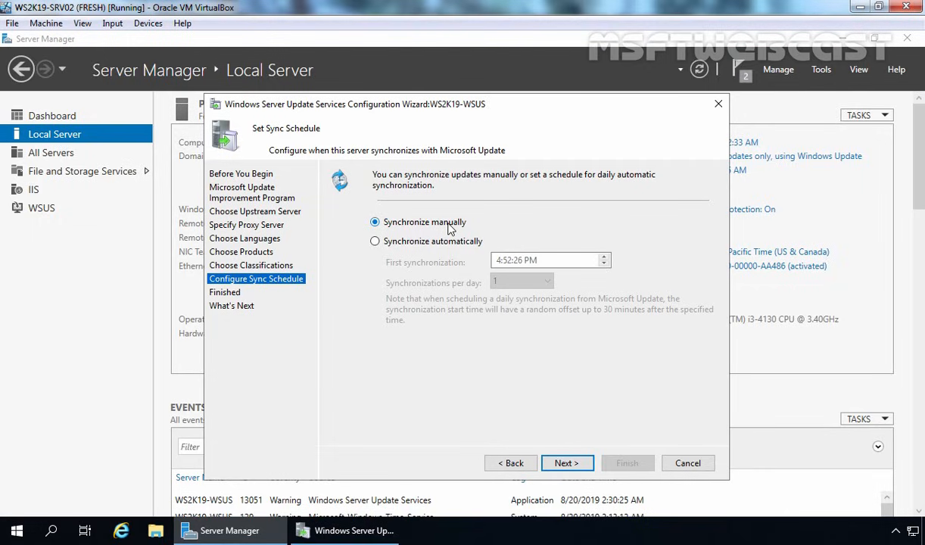
# - Keep manual synchronization as the sync schedule and continue to the end of the initial configuration
pyautogui.click(395, 241)
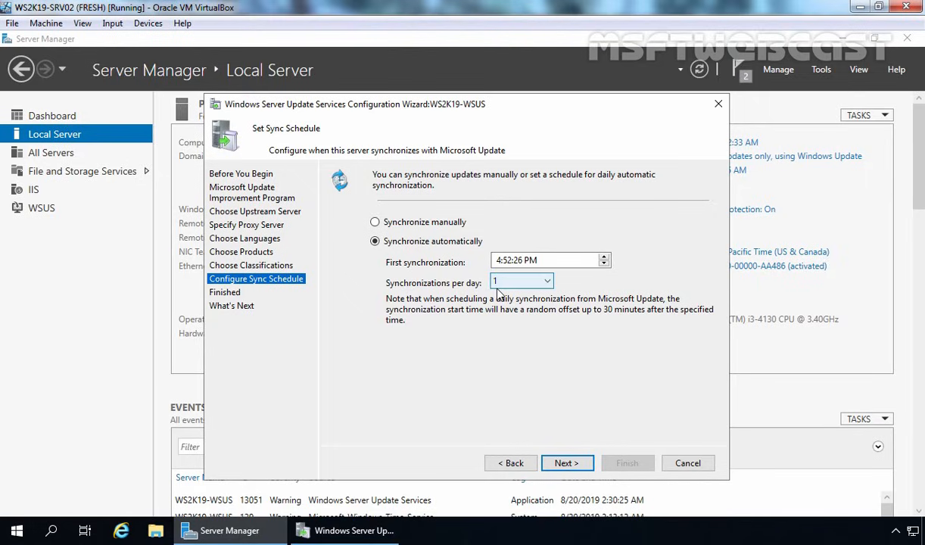
pyautogui.click(390, 222)
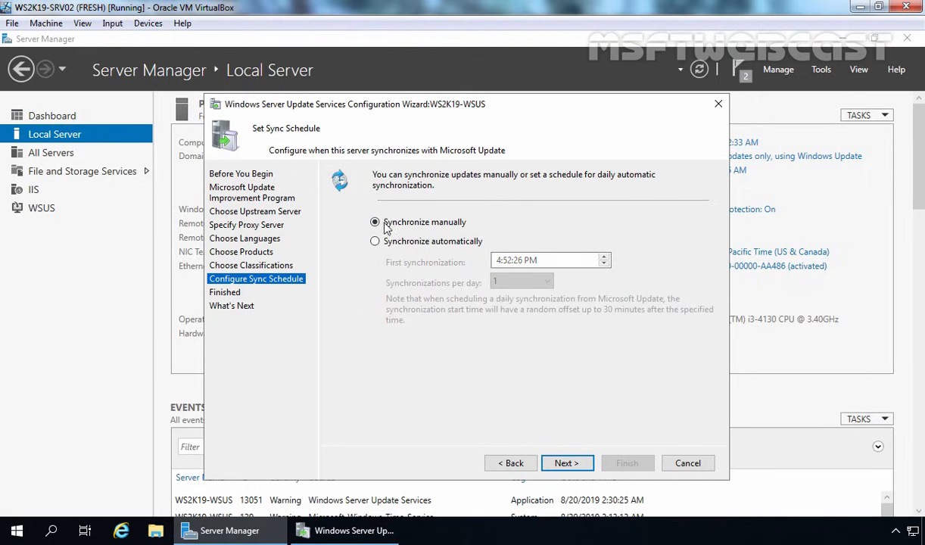
pyautogui.click(567, 463)
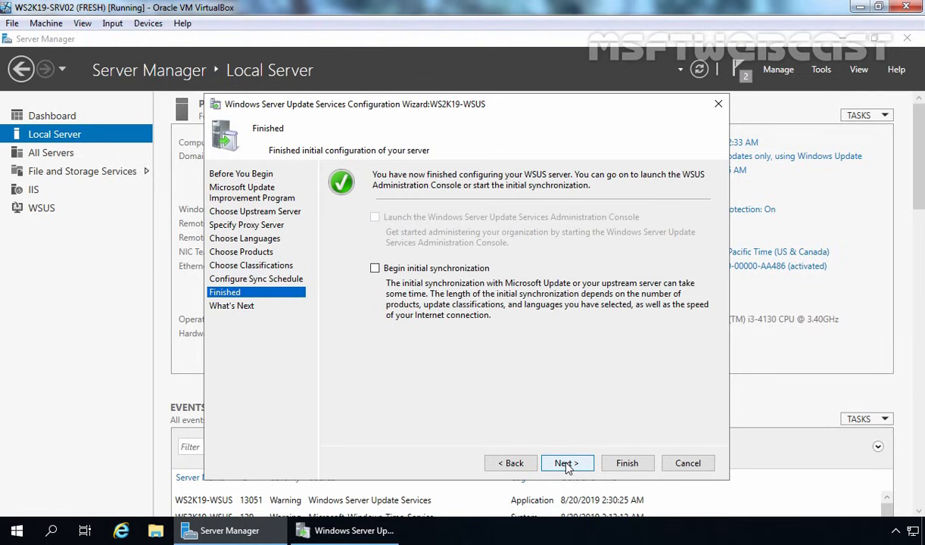
# - Enable the initial synchronization and finish the WSUS configuration wizard
pyautogui.click(376, 269)
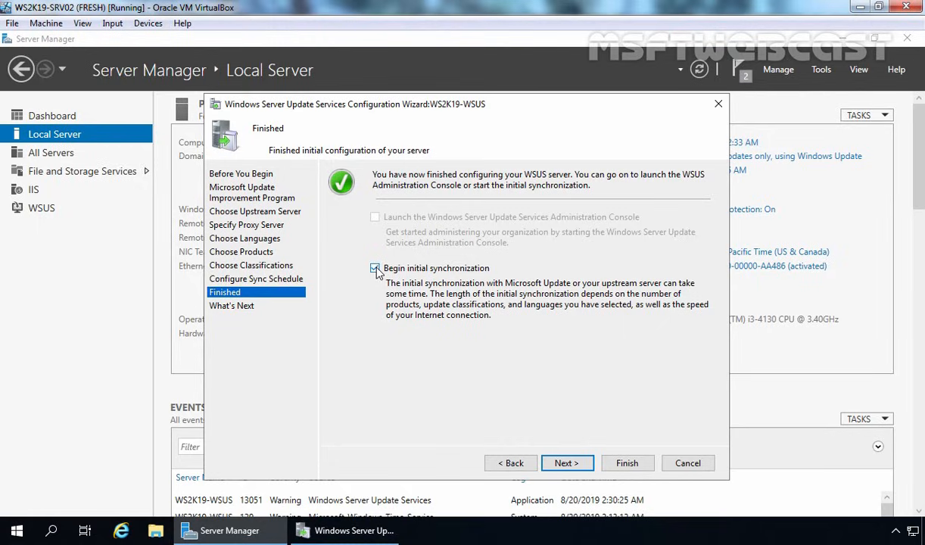
pyautogui.click(564, 463)
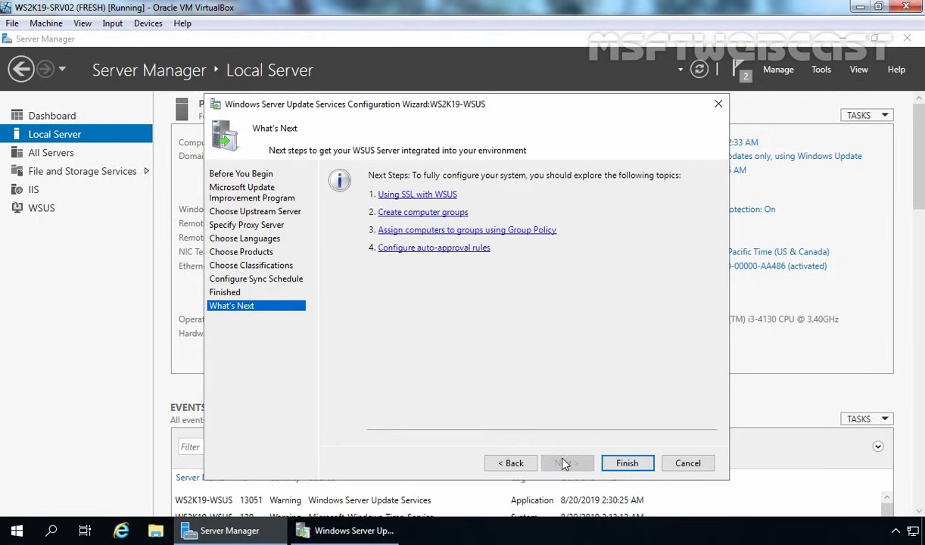
pyautogui.click(625, 464)
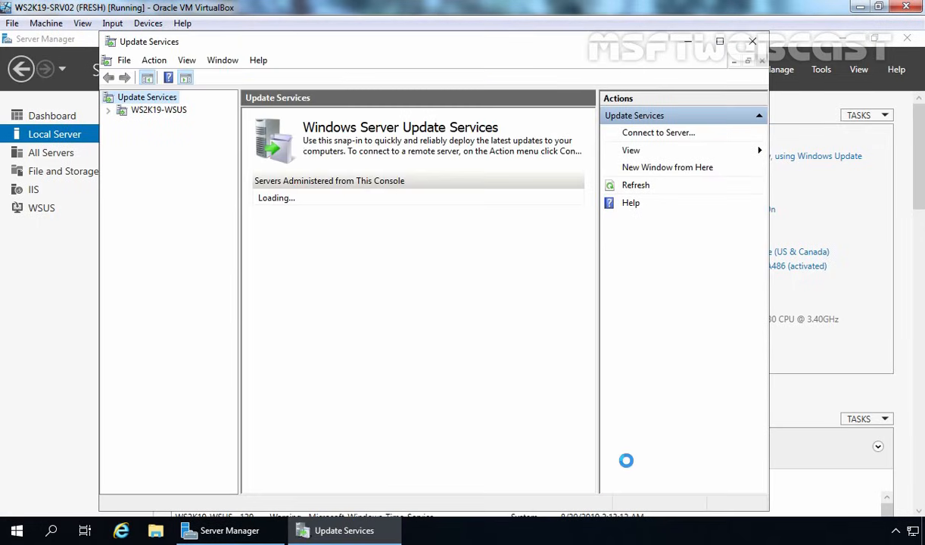
# - In the maximized Update Services console, list all unapproved updates of WS2K19-WSUS with the status filter set to Any
pyautogui.click(720, 42)
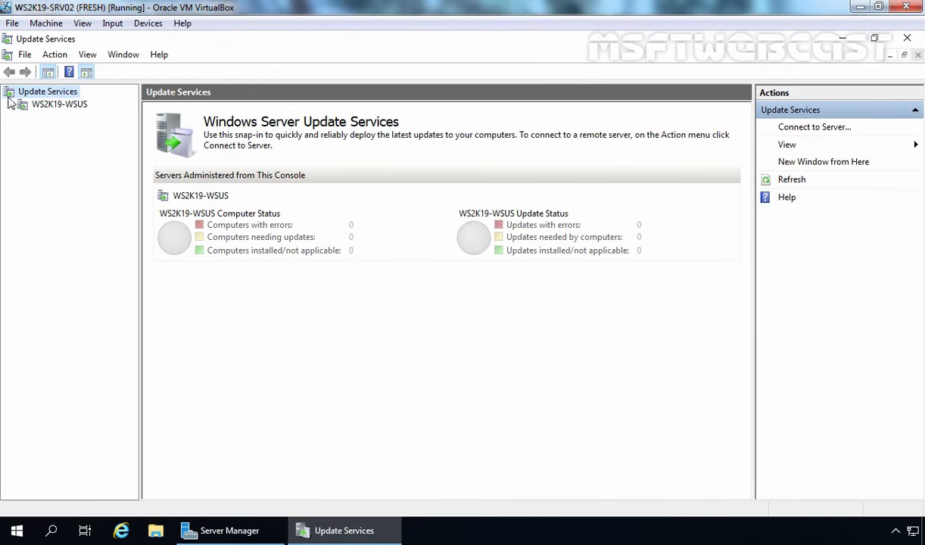
pyautogui.click(64, 106)
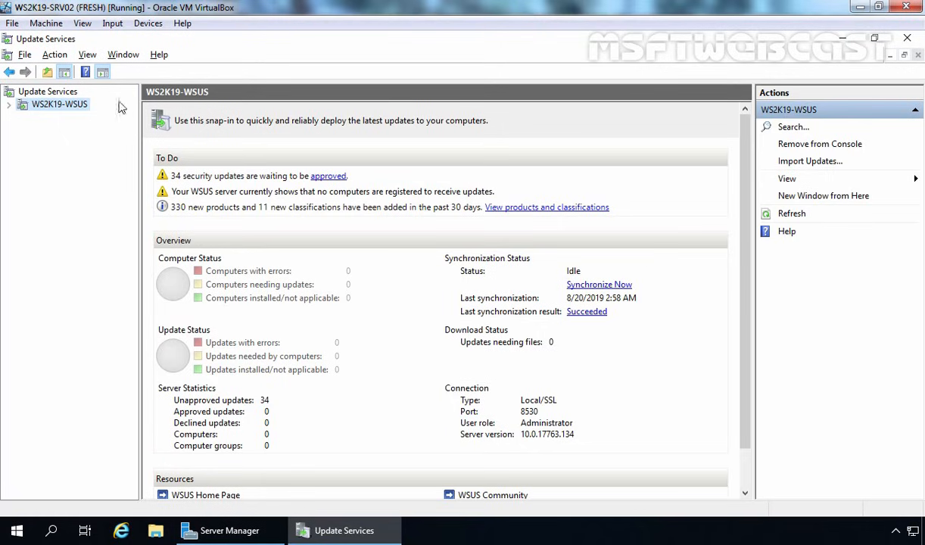
pyautogui.doubleClick(57, 108)
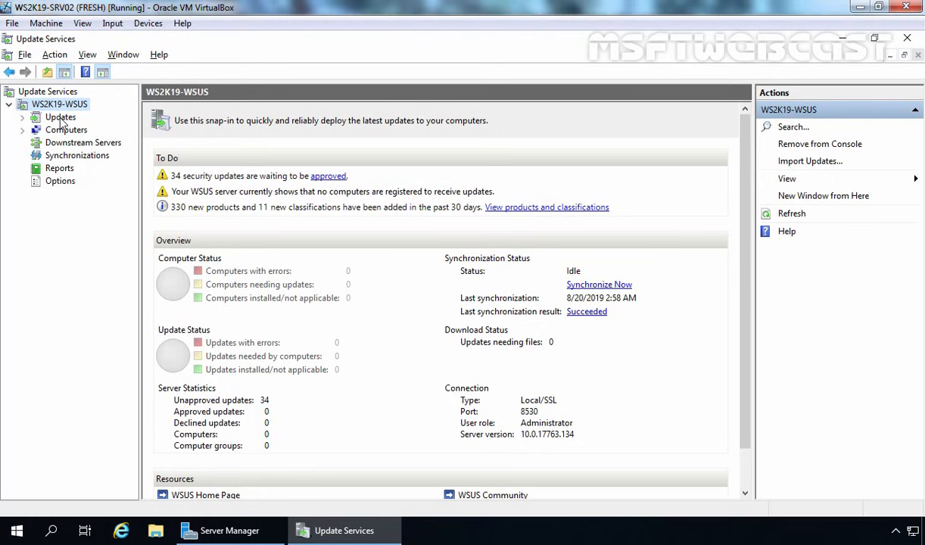
pyautogui.doubleClick(59, 117)
pyautogui.click(72, 131)
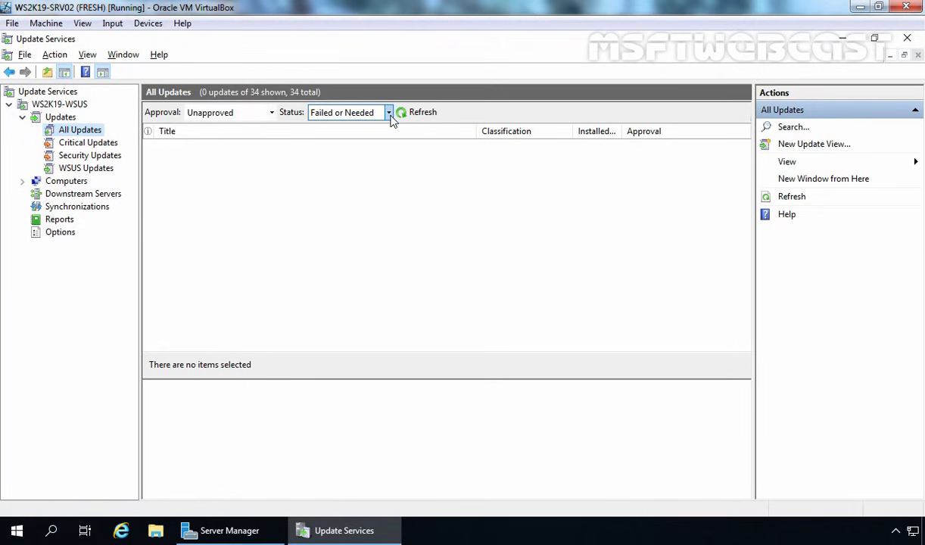
pyautogui.click(388, 113)
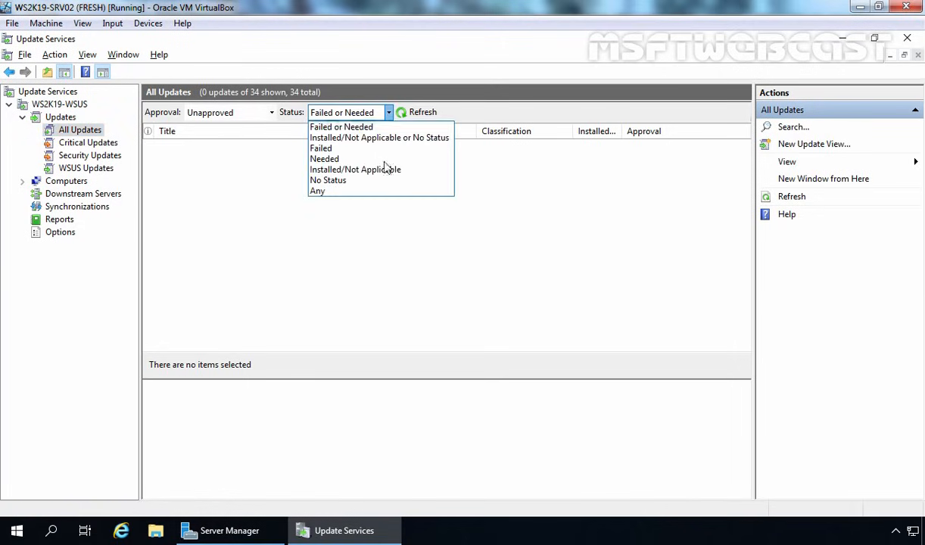
pyautogui.click(378, 191)
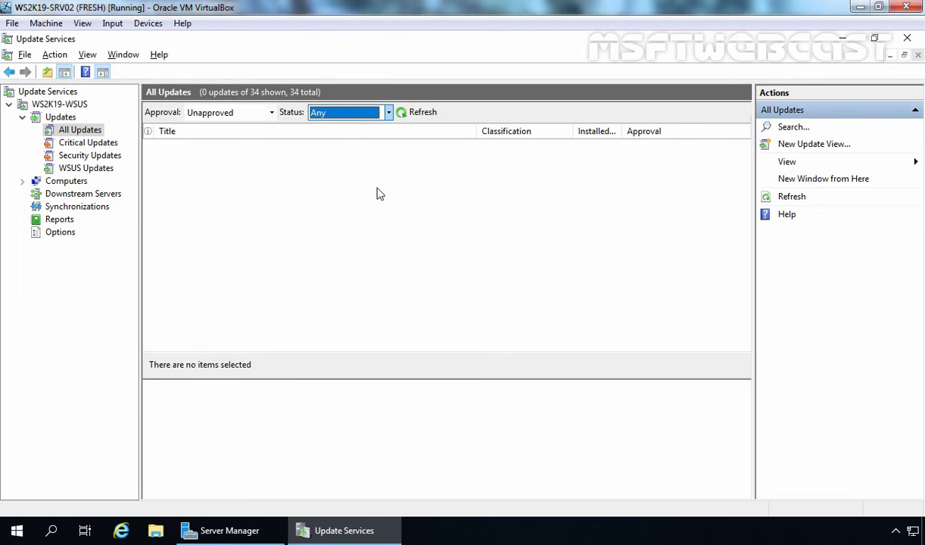
pyautogui.click(414, 115)
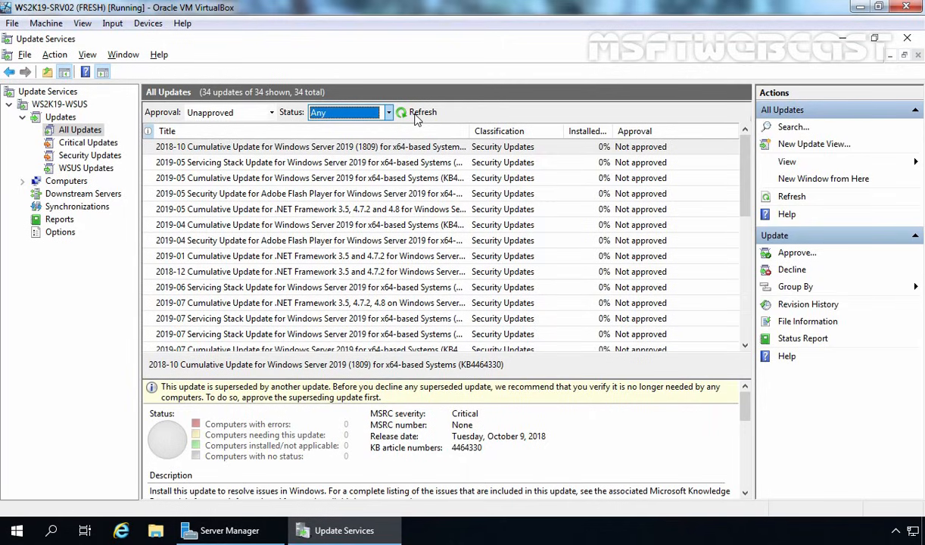
# - Add the Supersedence and Needed Count columns to the All Updates list
pyautogui.rightClick(537, 134)
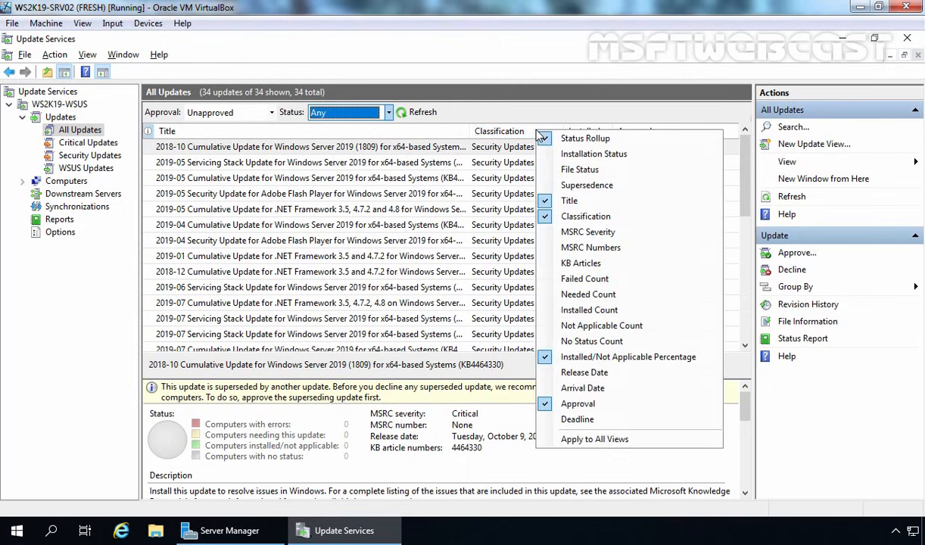
pyautogui.click(596, 191)
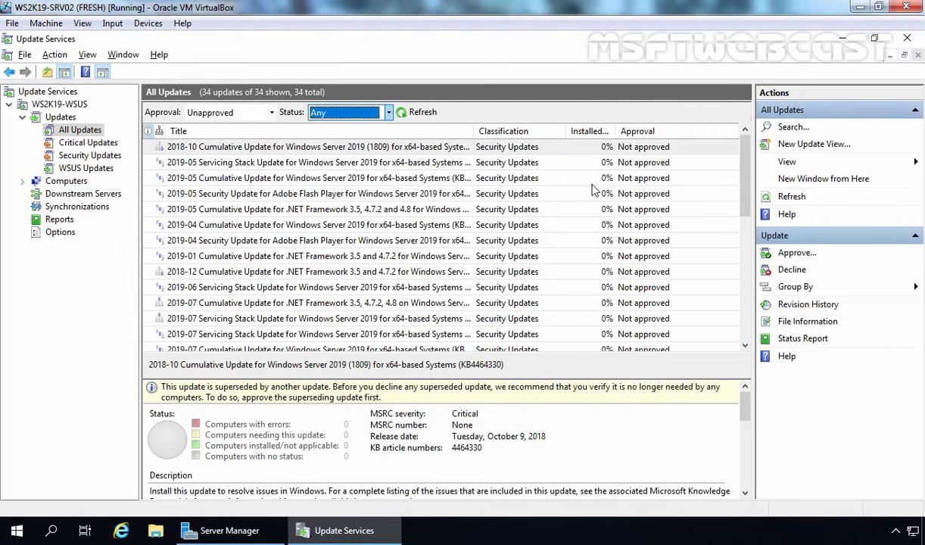
pyautogui.rightClick(542, 138)
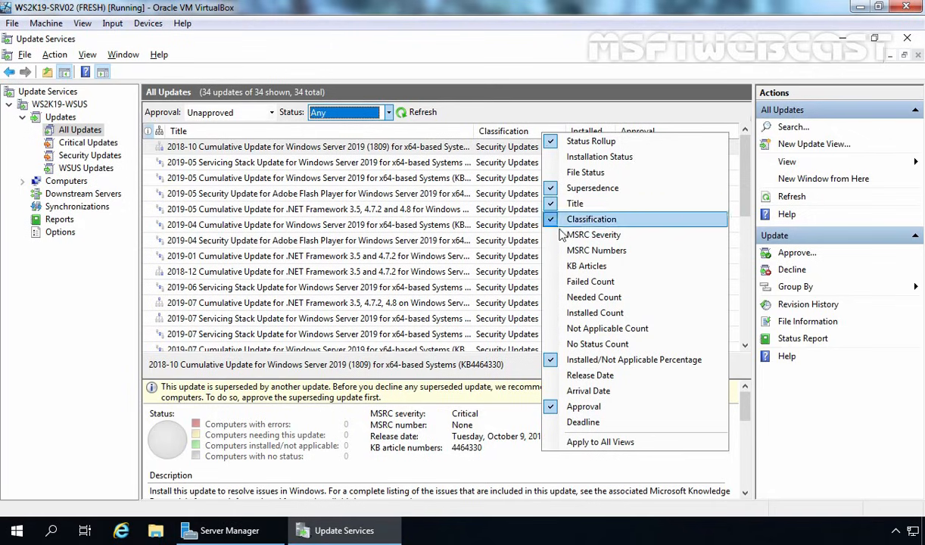
pyautogui.click(571, 297)
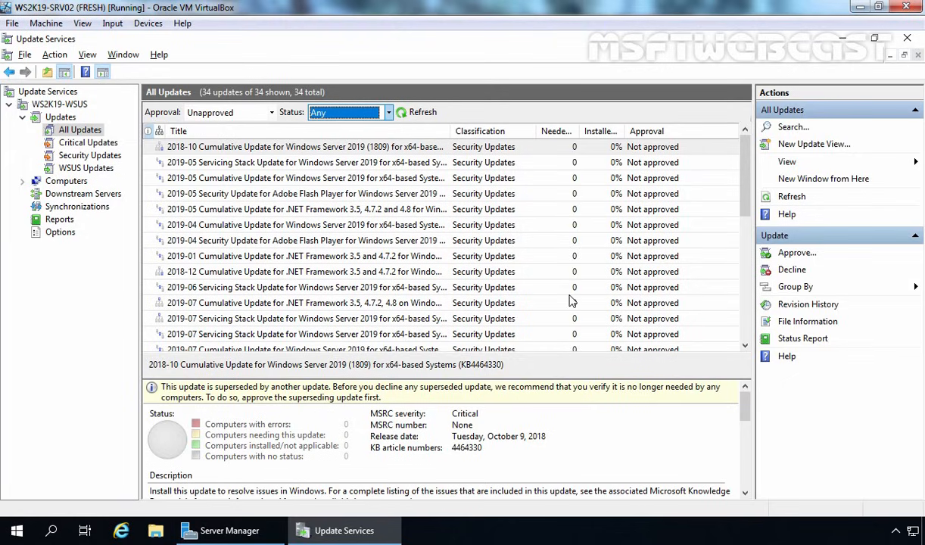
# - Sort the updates by supersedence and examine the details of the superseding cumulative, .NET Framework and servicing stack updates
pyautogui.click(160, 137)
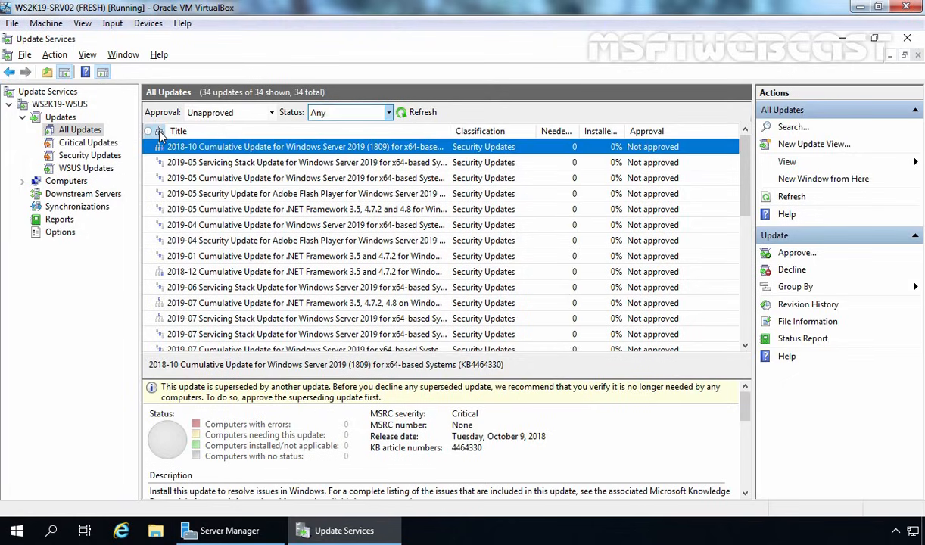
pyautogui.click(159, 134)
pyautogui.scroll(6, 644, 271)
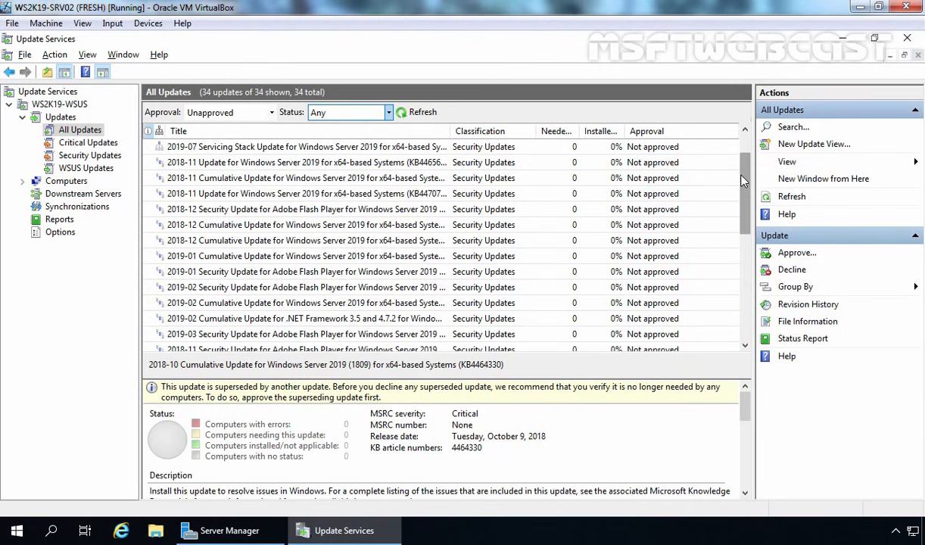
pyautogui.scroll(2, 742, 180)
pyautogui.click(157, 147)
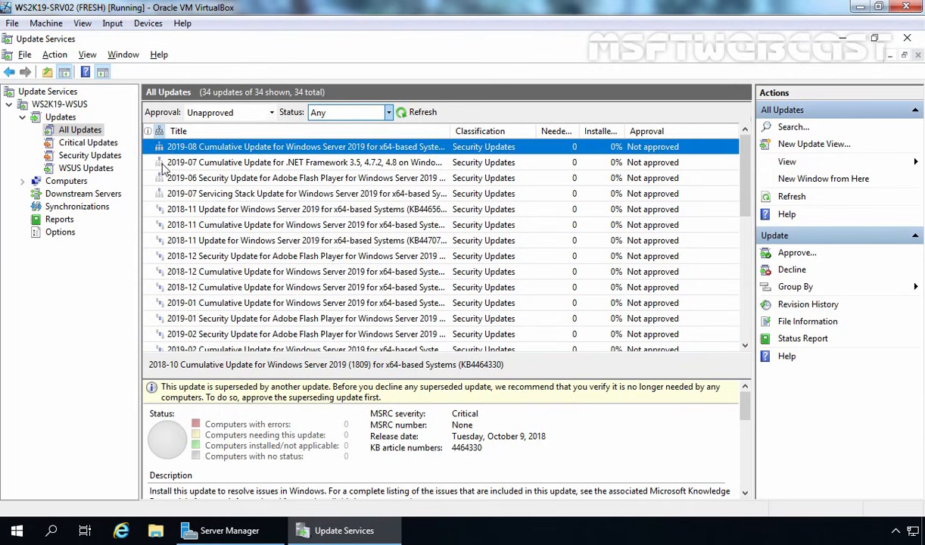
pyautogui.click(162, 163)
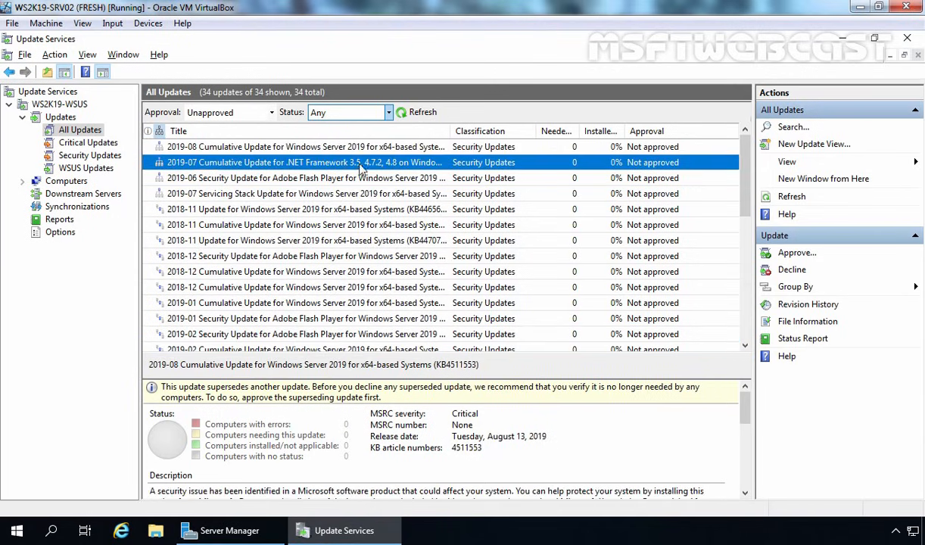
pyautogui.click(209, 194)
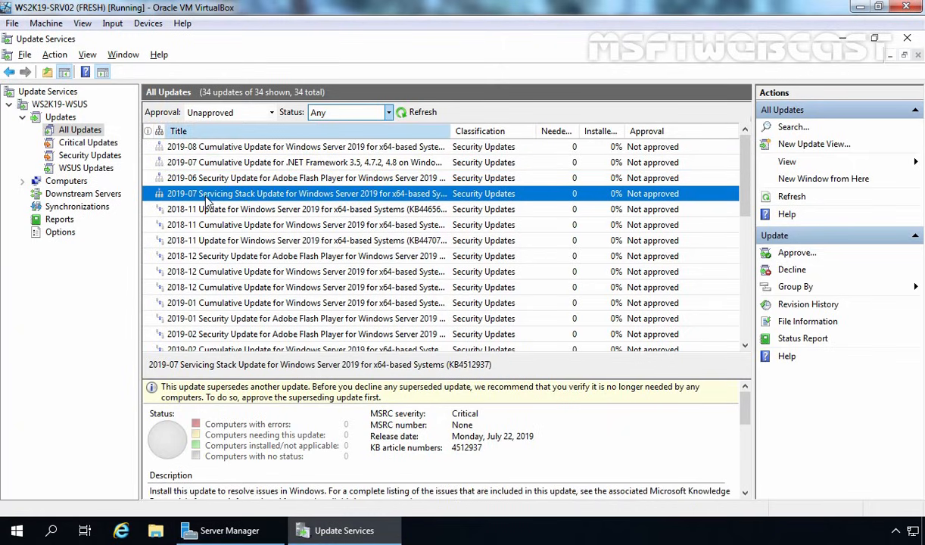
# - Open the Unassigned Computers group, set its status filter to Any, and refresh the computer list
pyautogui.click(65, 182)
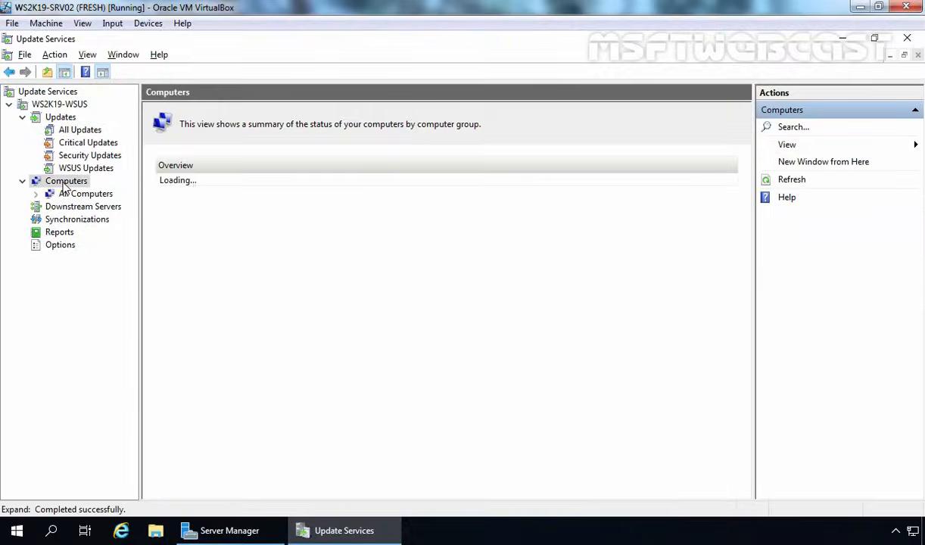
pyautogui.click(74, 195)
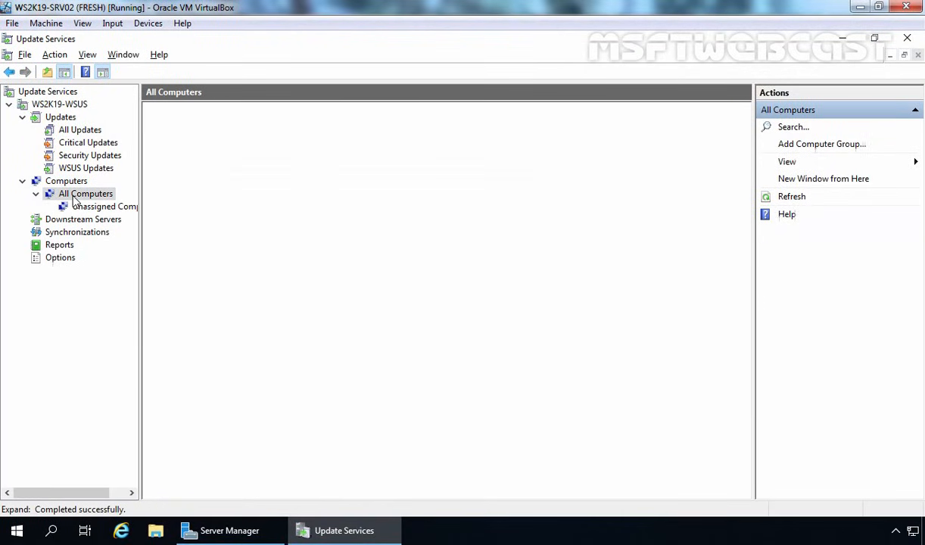
pyautogui.click(96, 210)
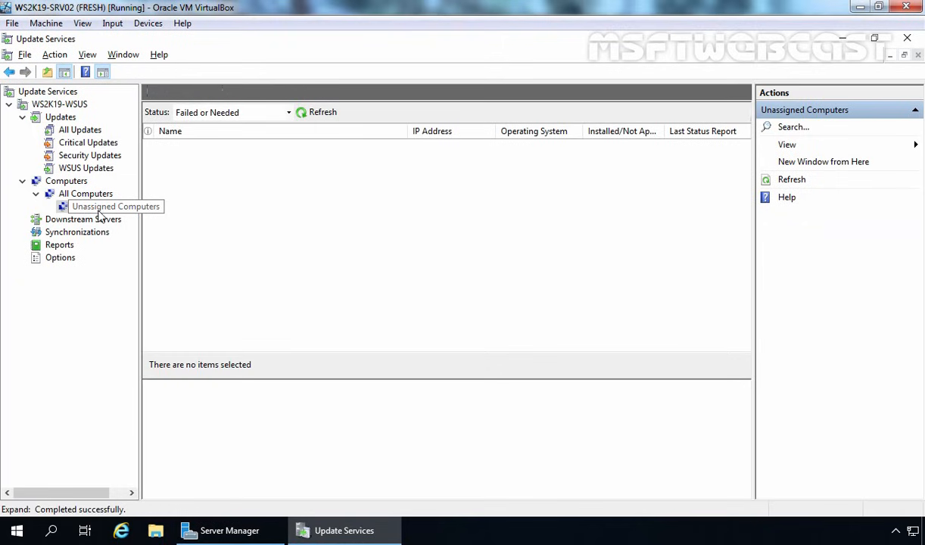
pyautogui.click(288, 113)
pyautogui.click(263, 192)
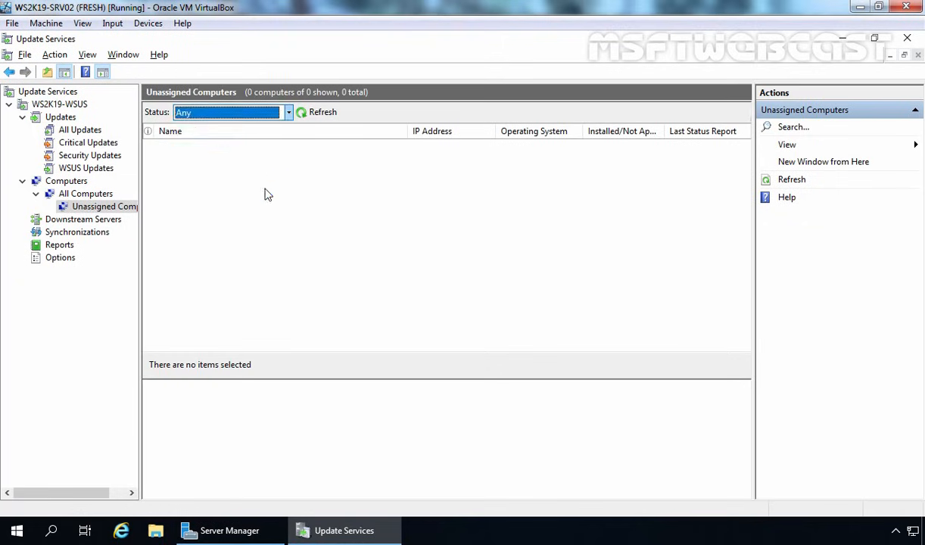
pyautogui.click(313, 112)
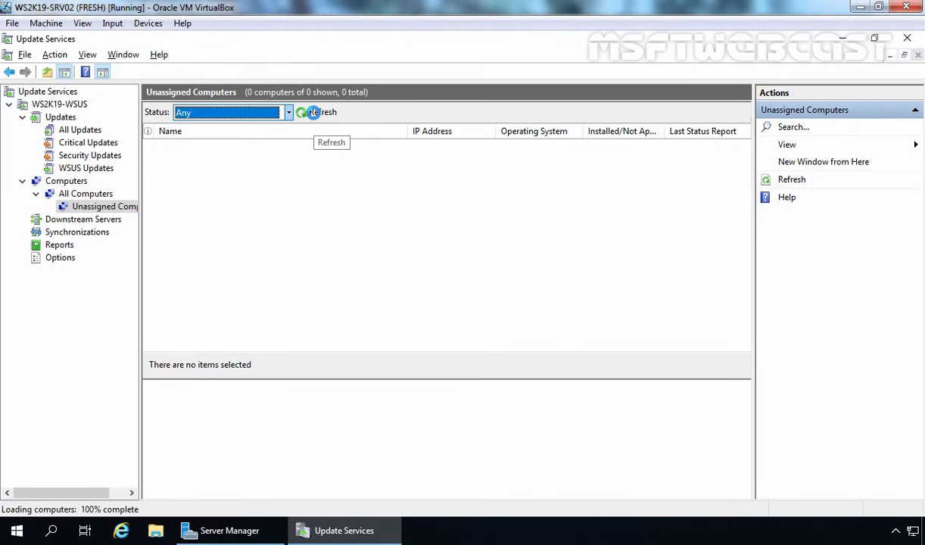
pyautogui.click(313, 112)
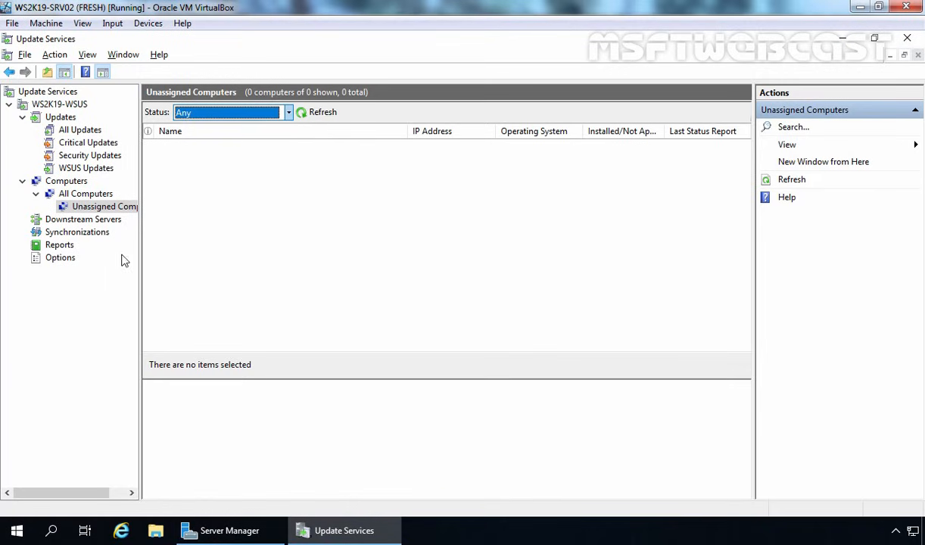
# - Review how computers are assigned to groups in the WSUS options, keeping the Update Services console method, and refresh the Unassigned Computers group
pyautogui.click(61, 260)
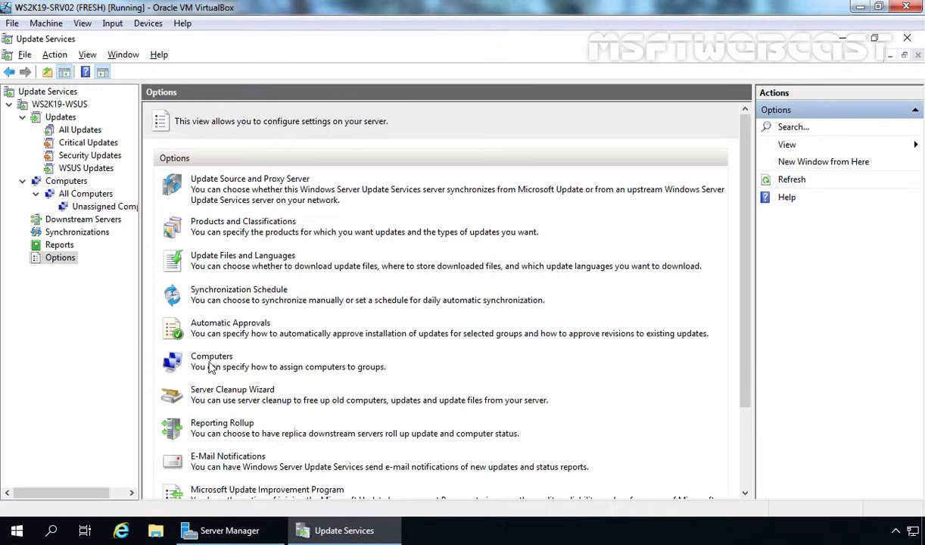
pyautogui.click(209, 359)
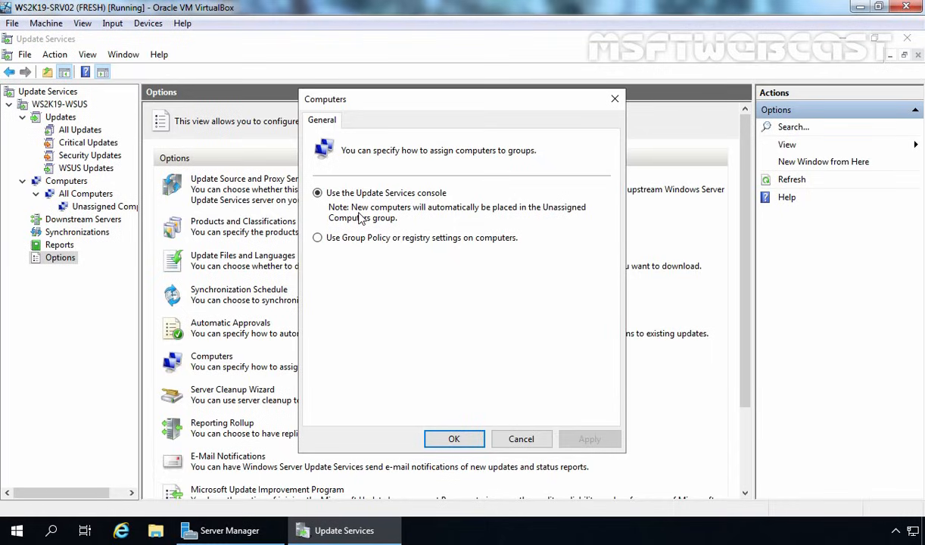
pyautogui.click(446, 438)
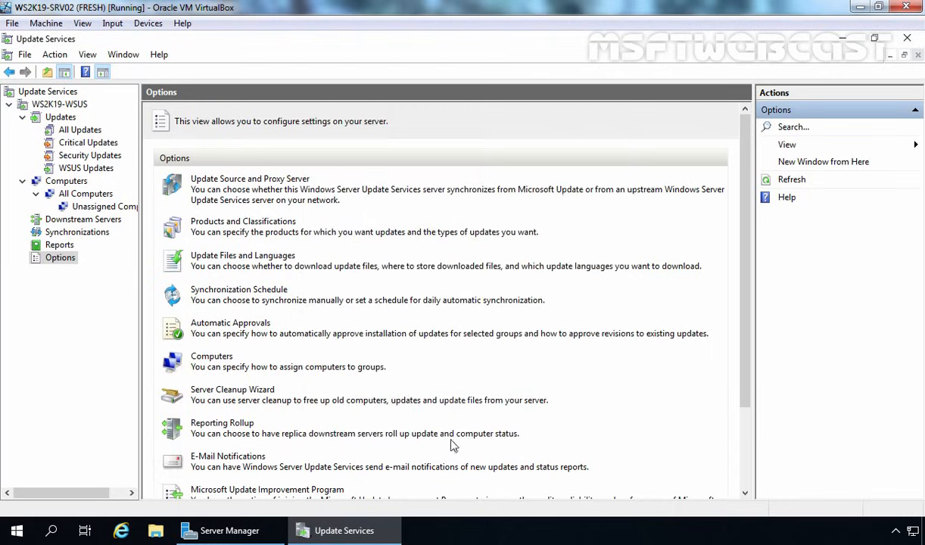
pyautogui.click(96, 208)
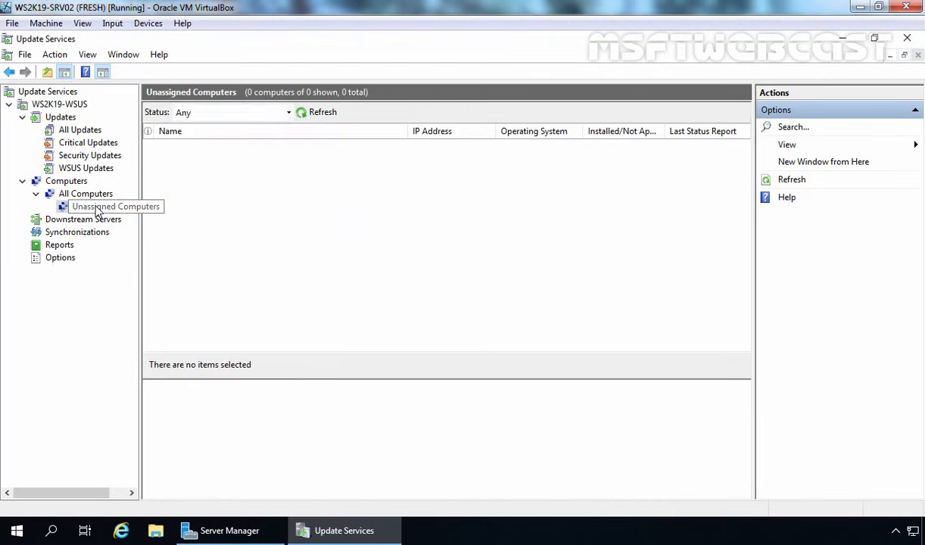
pyautogui.click(321, 115)
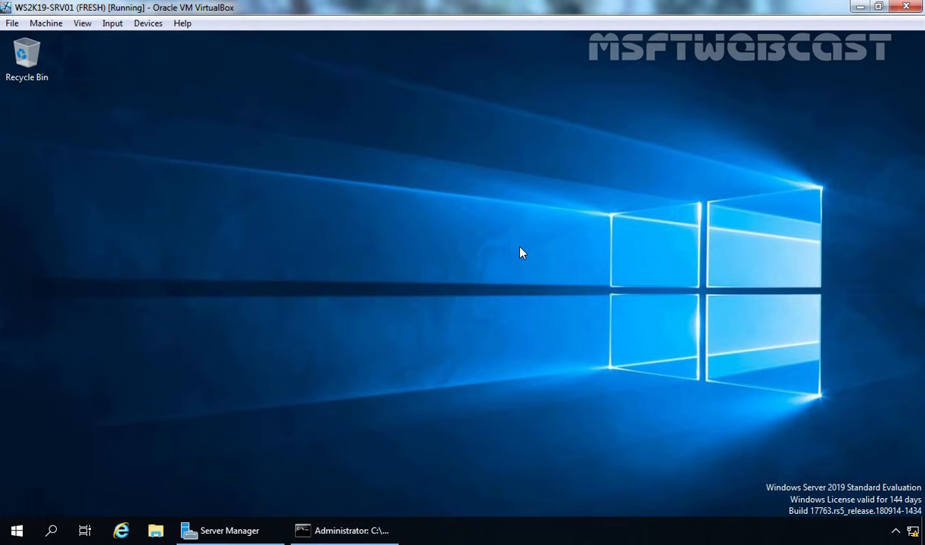
# - Switch to WS2K19-SRV01, run wuauclt /detectnow five times in a new Command Prompt, and exit it
pyautogui.press('super+r')
pyautogui.write('cmd')
pyautogui.press('Return')
pyautogui.write('wuauclt /detectnow')
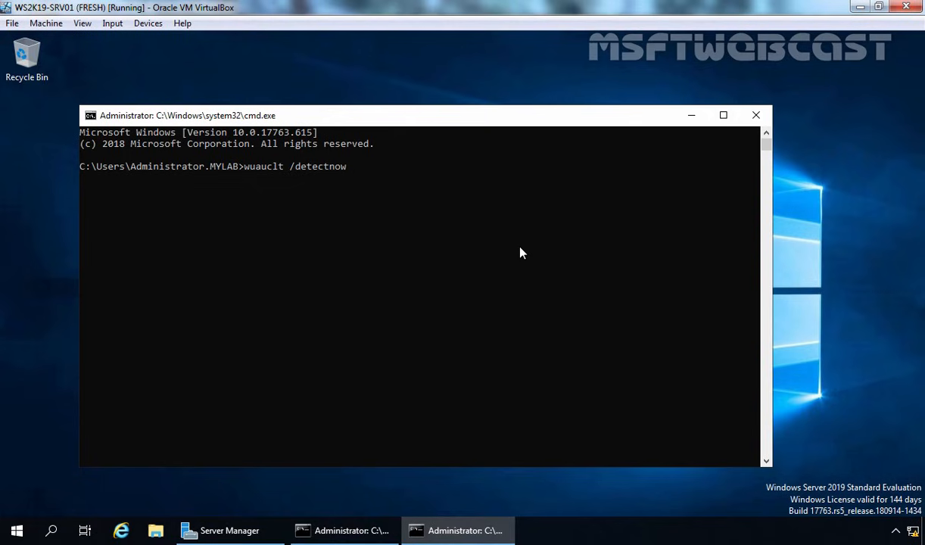
pyautogui.press('Return')
pyautogui.press('Up')
pyautogui.press('Return')
pyautogui.press('Up')
pyautogui.press('Return')
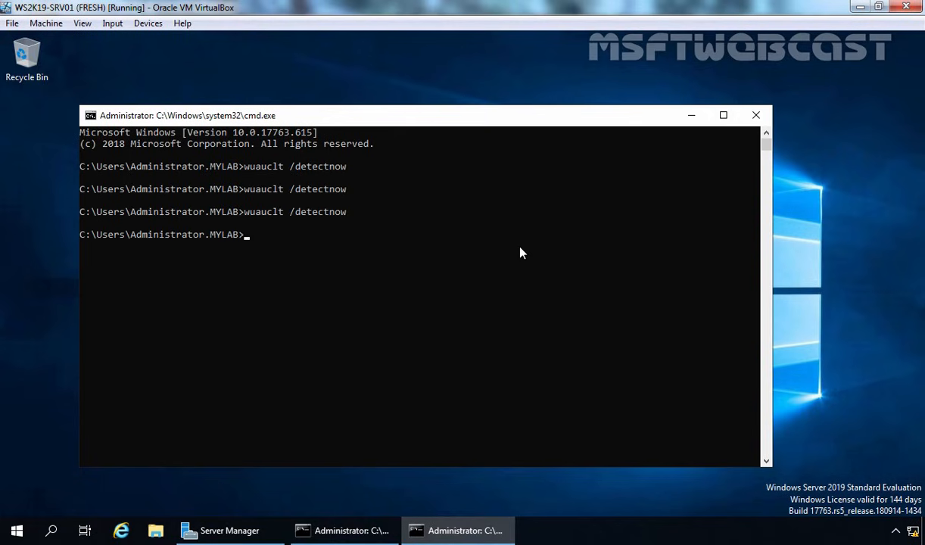
pyautogui.press('Up')
pyautogui.press('Return')
pyautogui.press('Up')
pyautogui.press('Return')
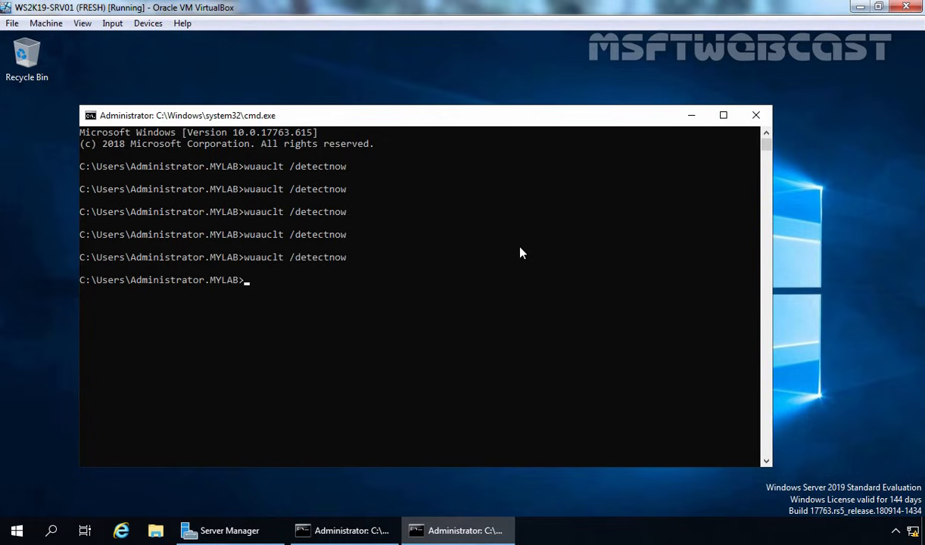
pyautogui.write('exit')
pyautogui.press('Return')
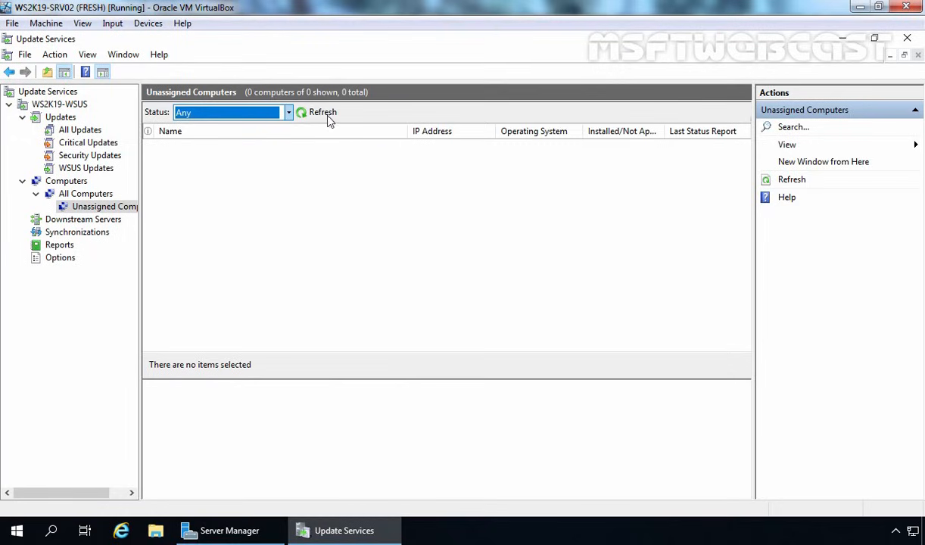
# - Back on the WSUS server, refresh the Unassigned Computers group and view the status details of ws2k19-srv01.mylab.local
pyautogui.click(320, 110)
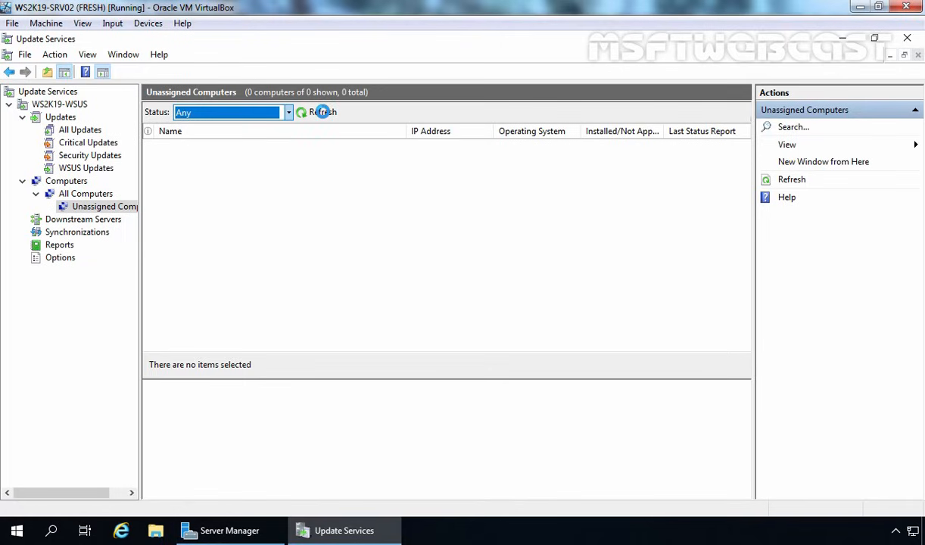
pyautogui.click(318, 113)
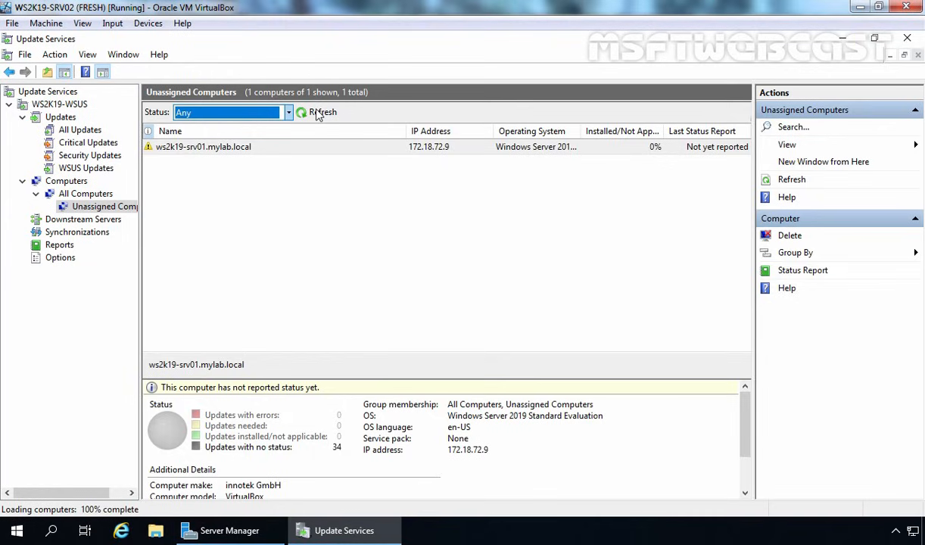
pyautogui.click(173, 147)
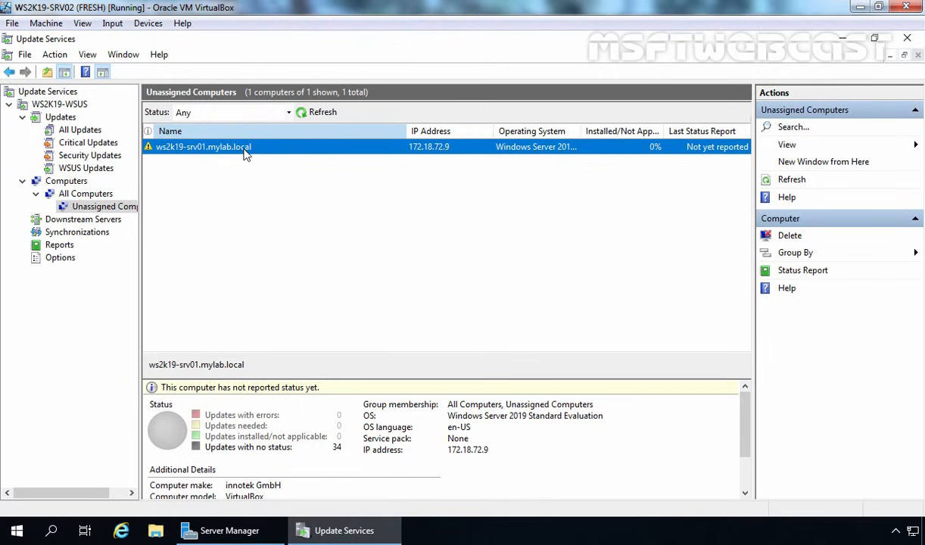
# - Approve the four superseding updates from 2019-06 to 2019-08 for install on All Computers and Unassigned Computers, and view the WS2K19-WSUS overview
pyautogui.click(79, 130)
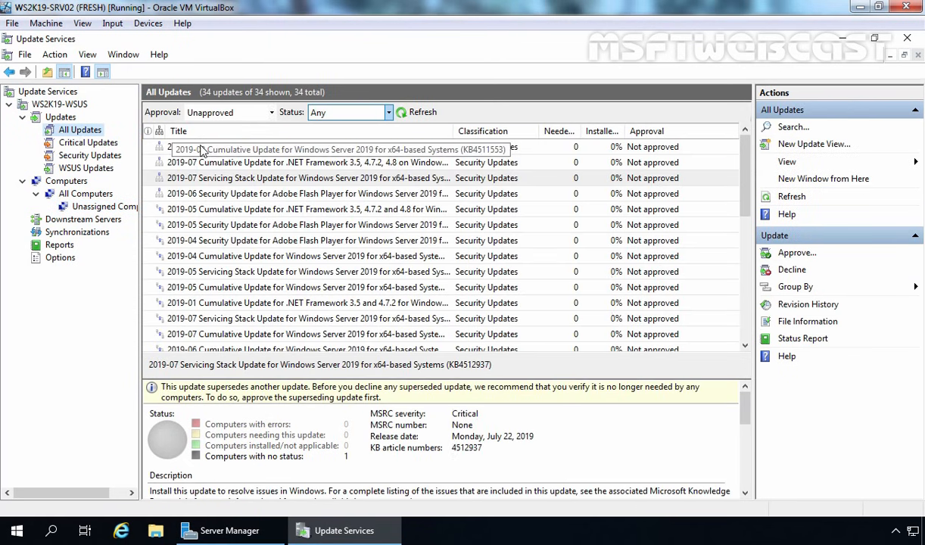
pyautogui.click(200, 149)
pyautogui.keyDown('shift'); pyautogui.click(194, 162); pyautogui.keyUp('shift')
pyautogui.keyDown('shift'); pyautogui.click(194, 179); pyautogui.keyUp('shift')
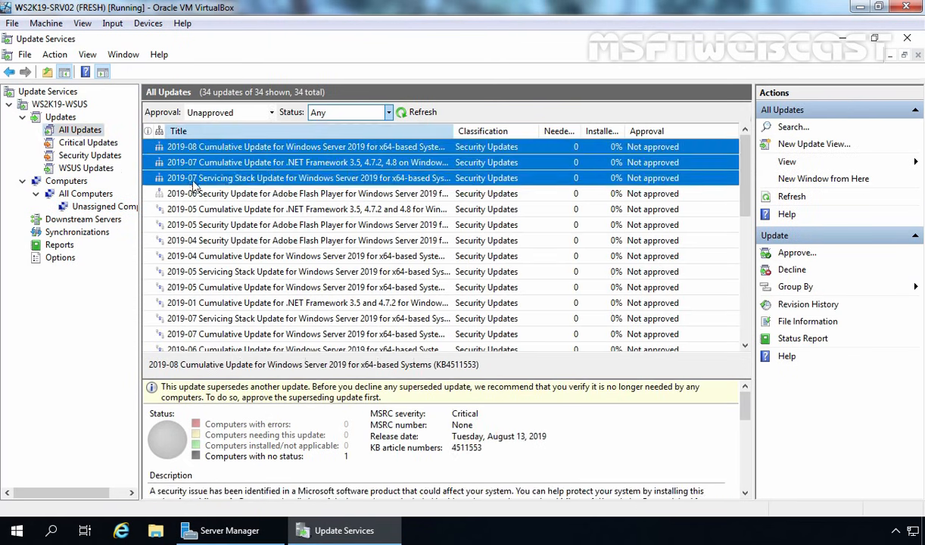
pyautogui.keyDown('shift'); pyautogui.click(179, 193); pyautogui.keyUp('shift')
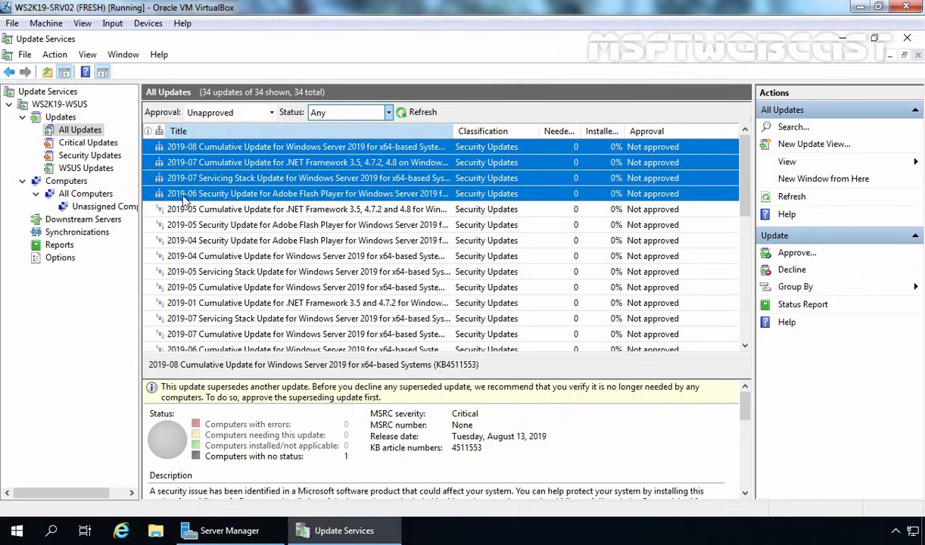
pyautogui.rightClick(234, 162)
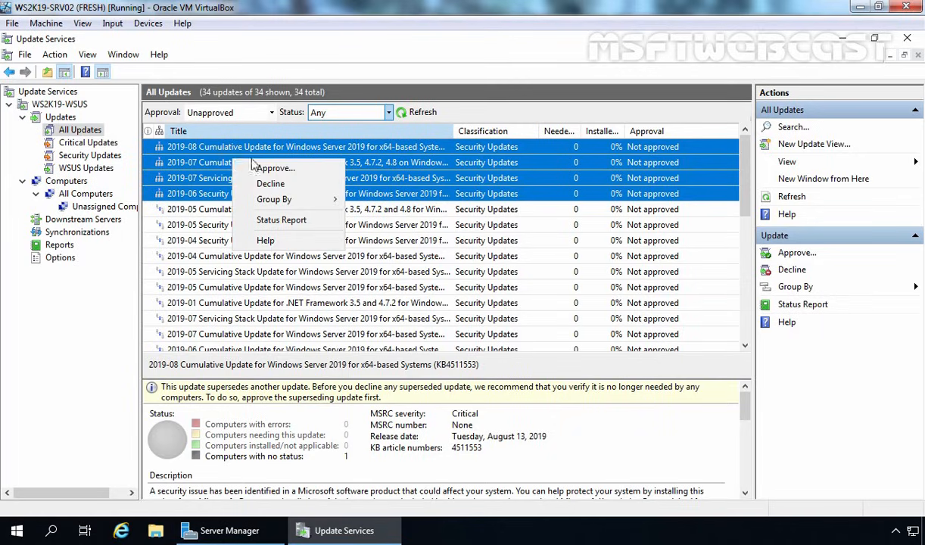
pyautogui.click(294, 172)
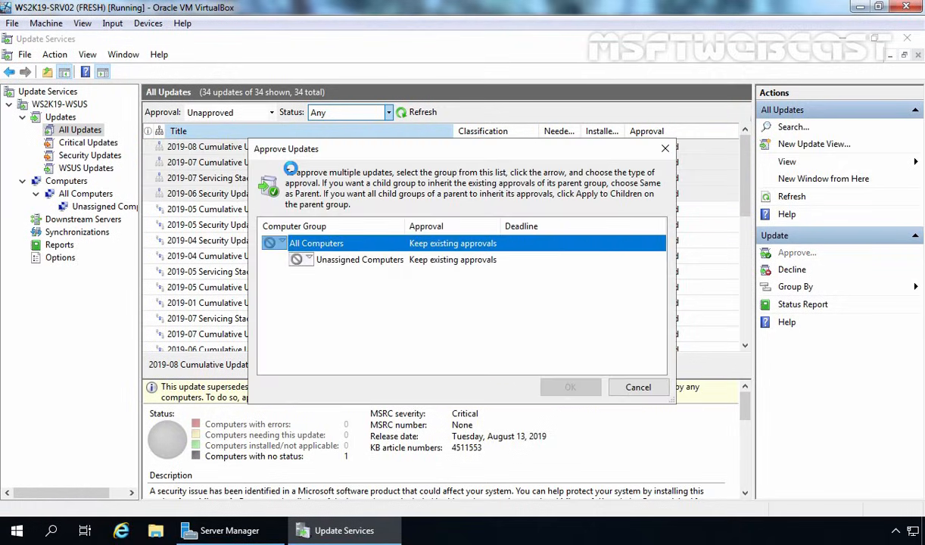
pyautogui.click(282, 242)
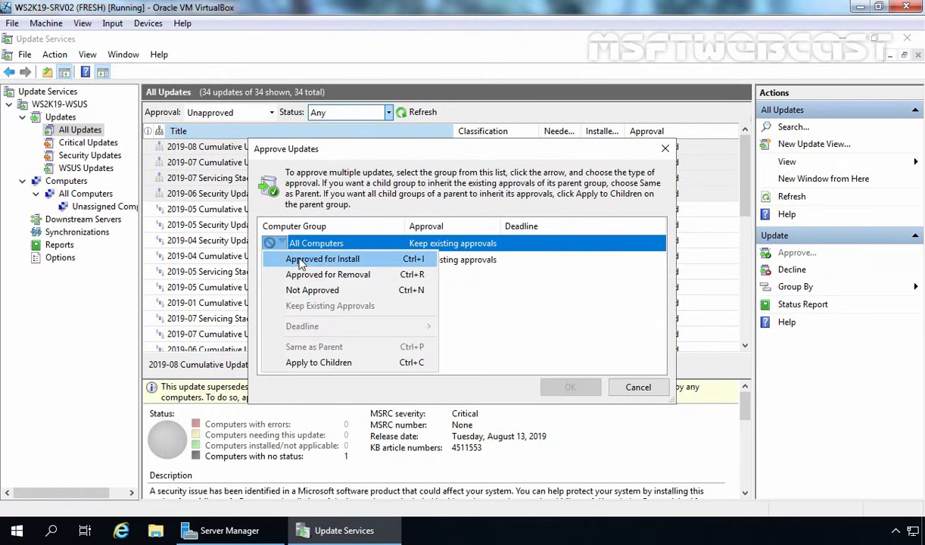
pyautogui.click(307, 261)
pyautogui.click(309, 261)
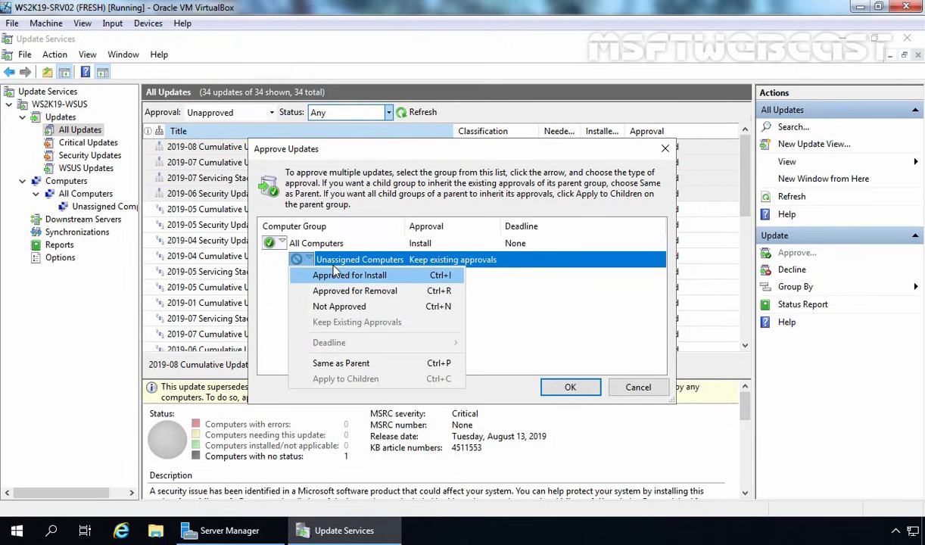
pyautogui.click(337, 274)
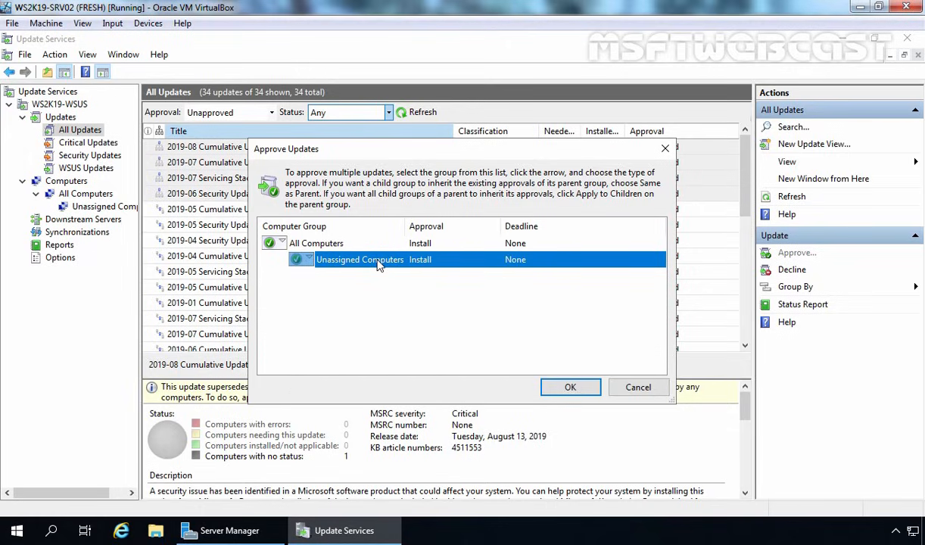
pyautogui.click(569, 386)
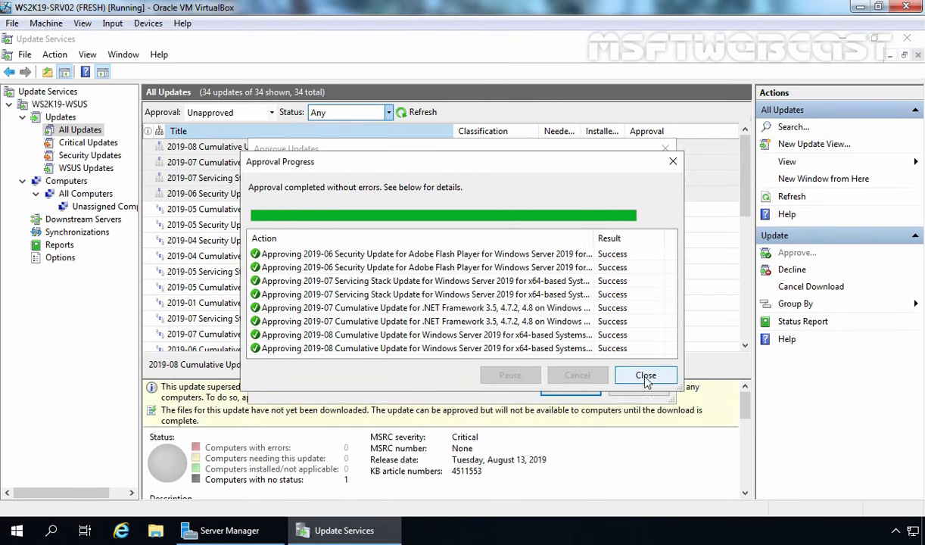
pyautogui.click(646, 376)
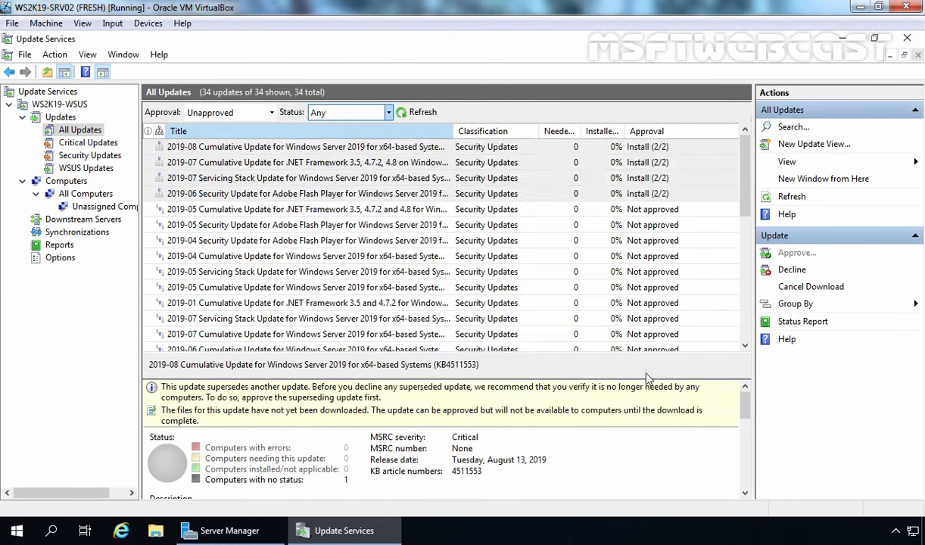
pyautogui.click(58, 103)
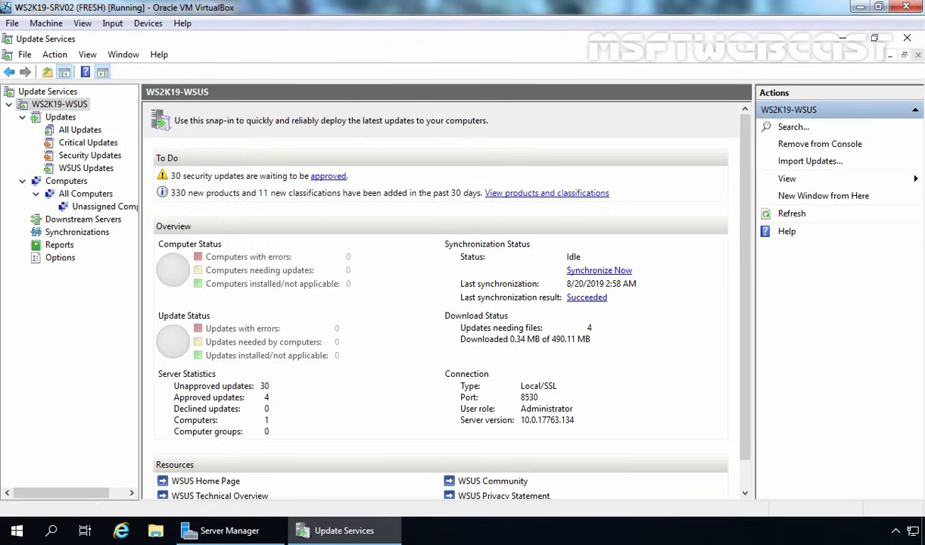
# - Switch to WS2K19-SRV01, open Windows Update in the maximized Settings window, and check for updates twice
pyautogui.hotkey('alt', 'Tab')
pyautogui.click(16, 531)
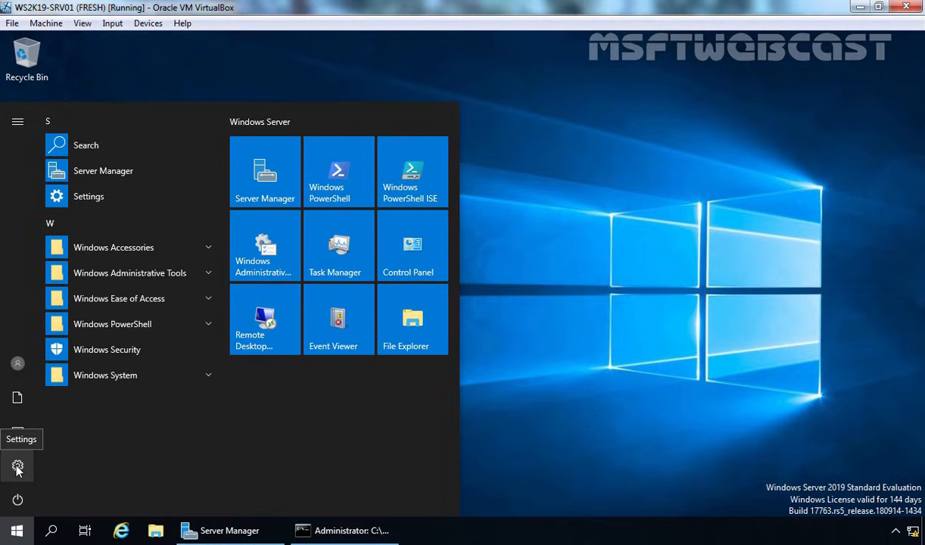
pyautogui.click(17, 467)
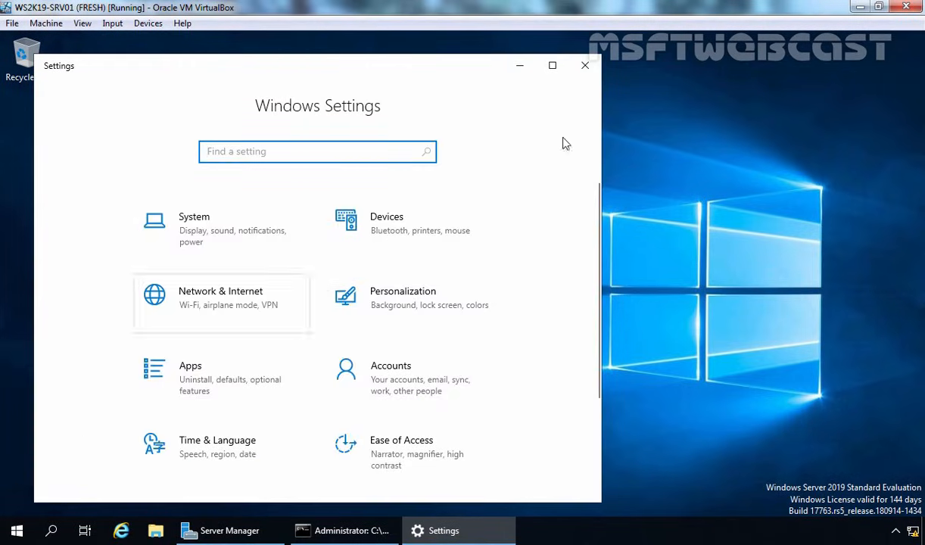
pyautogui.click(553, 65)
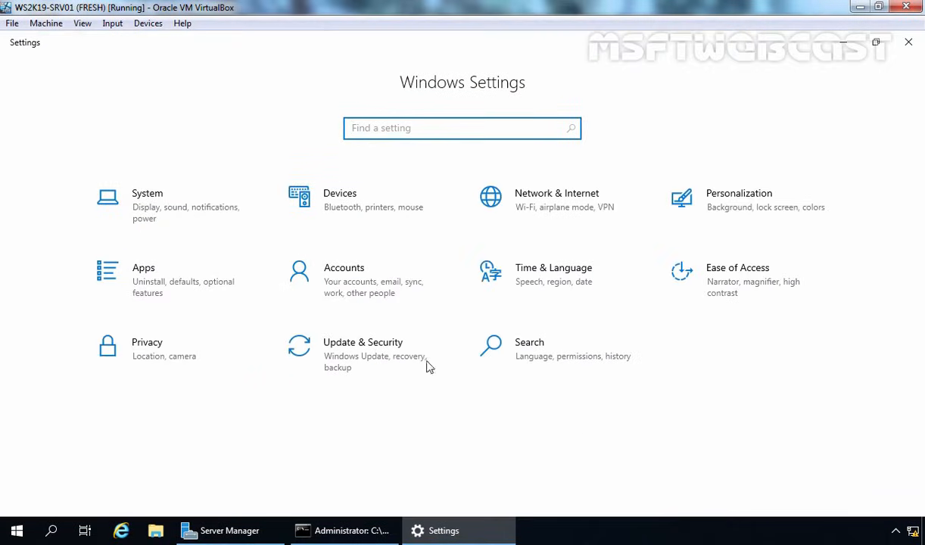
pyautogui.click(344, 356)
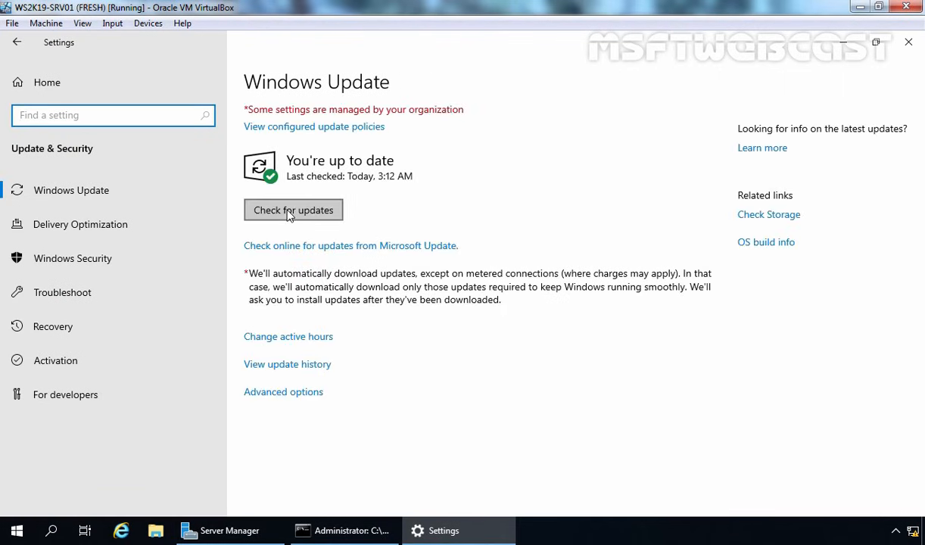
pyautogui.click(288, 215)
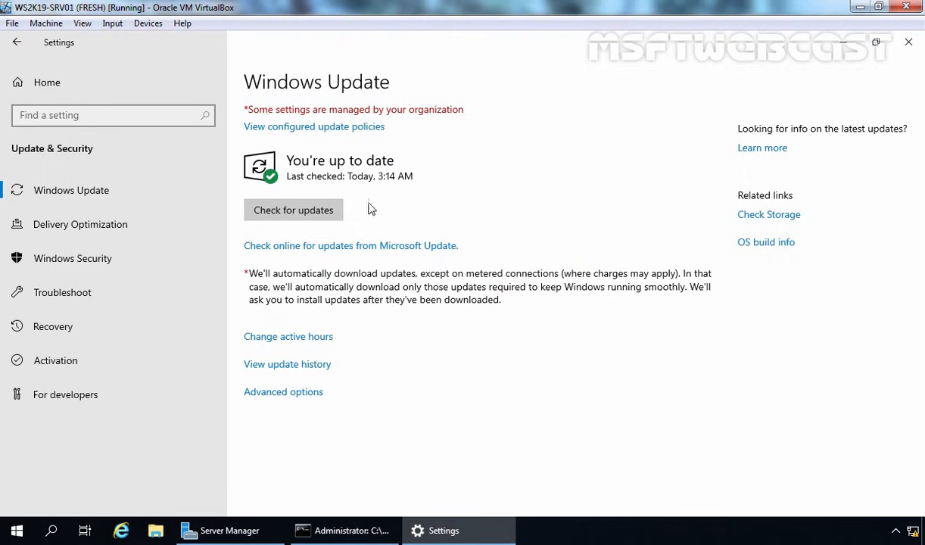
pyautogui.click(296, 210)
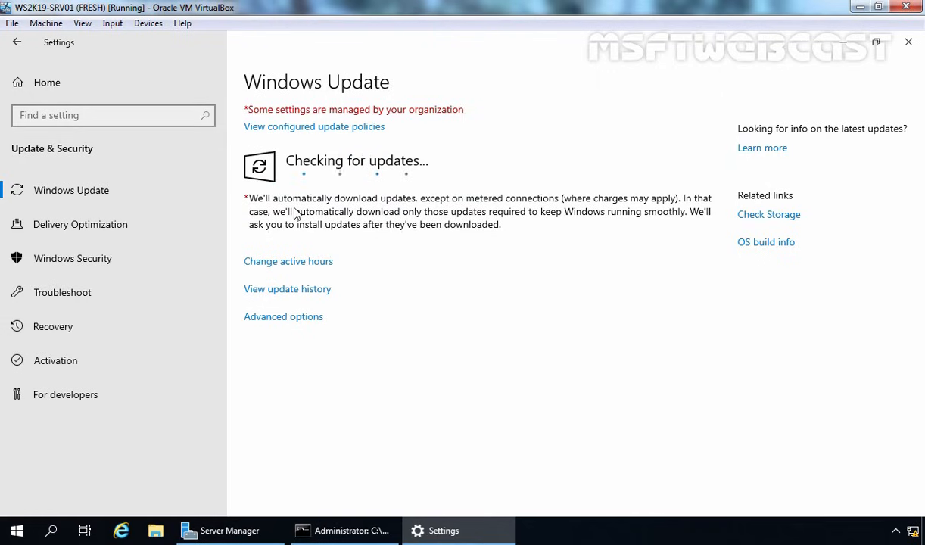